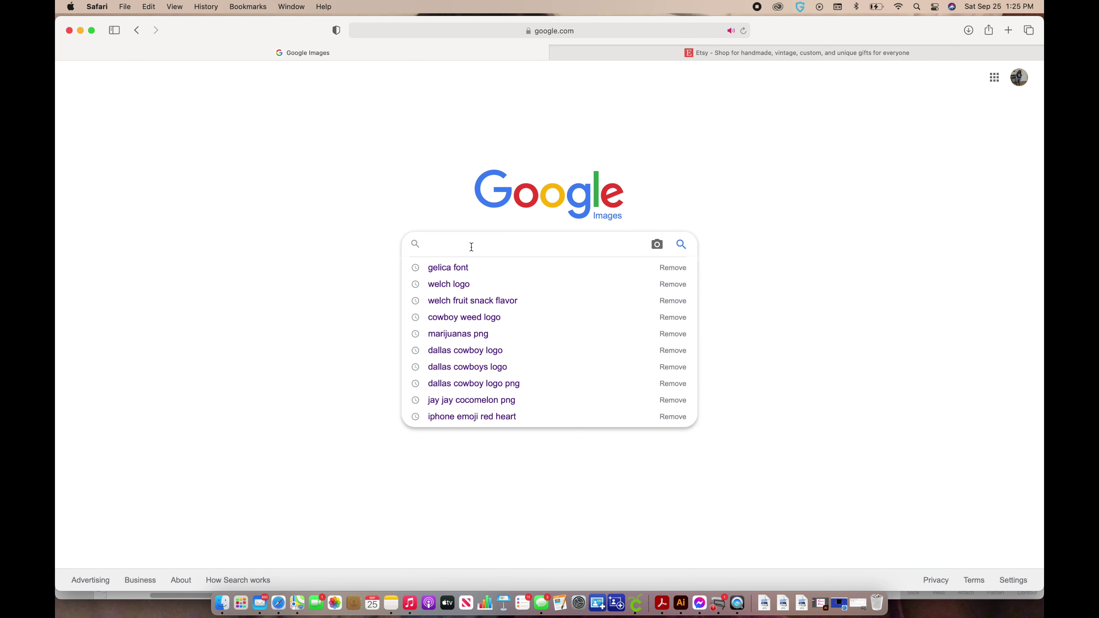
- Search Google Images for "minnie mouse png"
{"action": "type", "text": "minnie mo"}
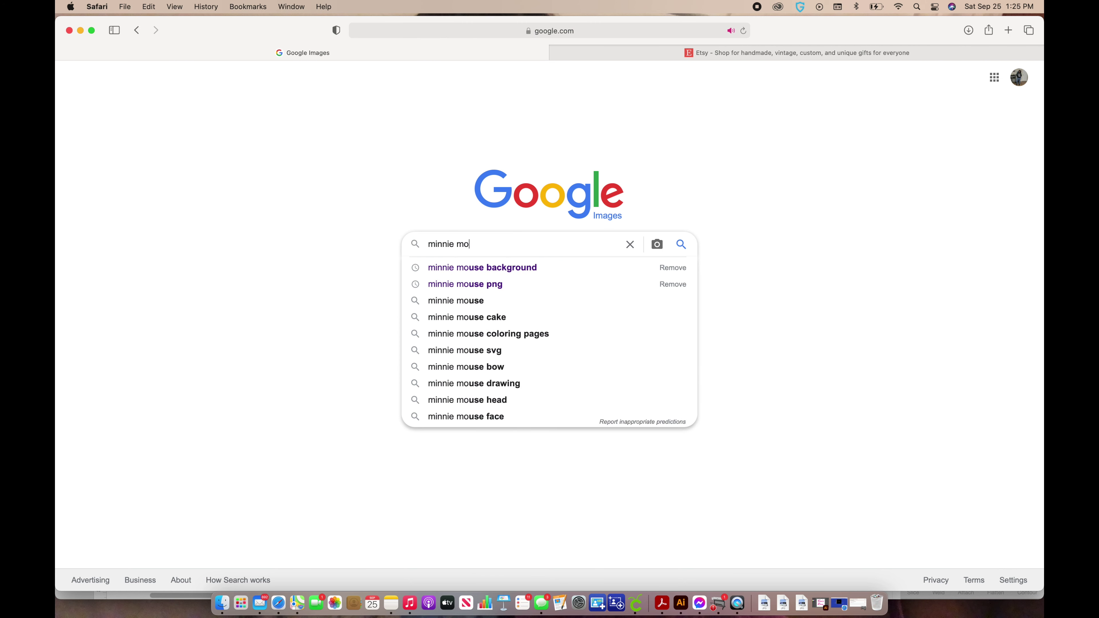
{"action": "type", "text": "use "}
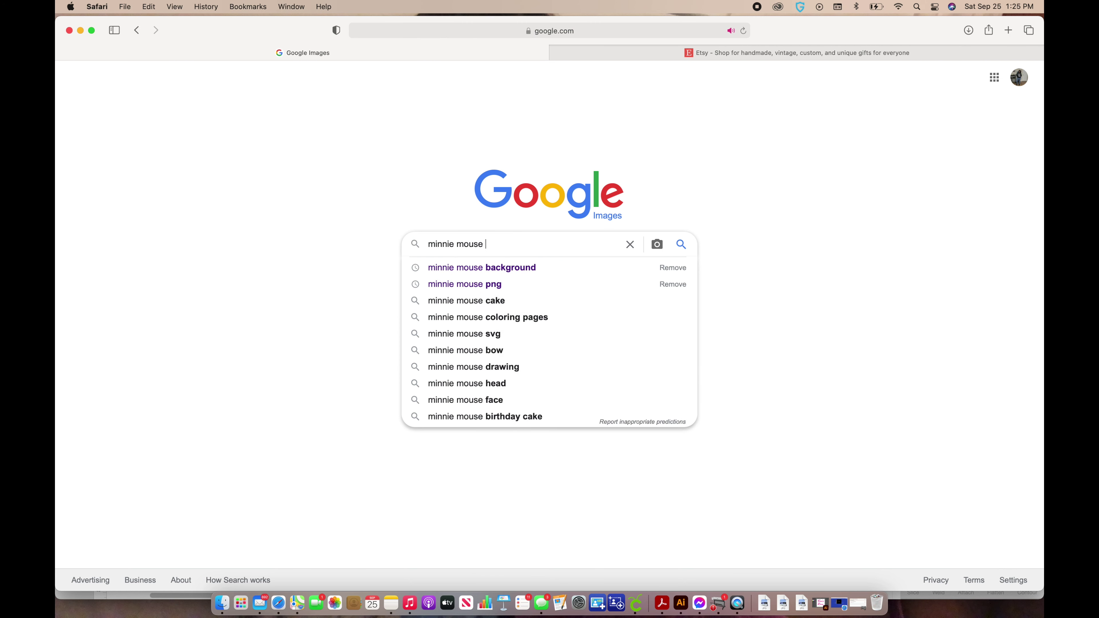
{"action": "type", "text": "png"}
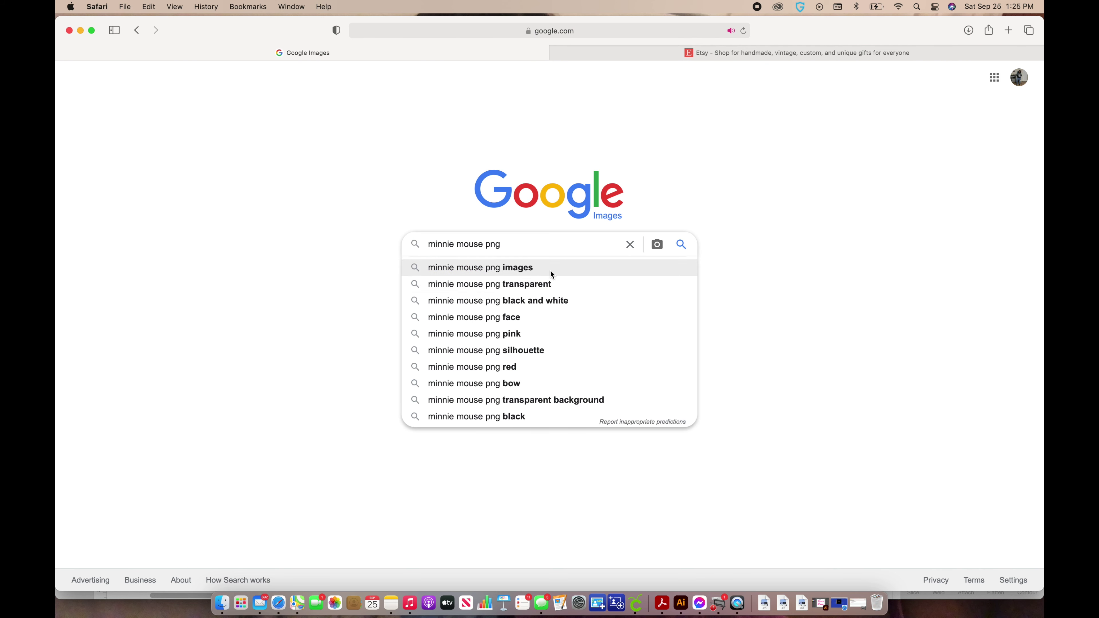
{"action": "key", "text": "Return"}
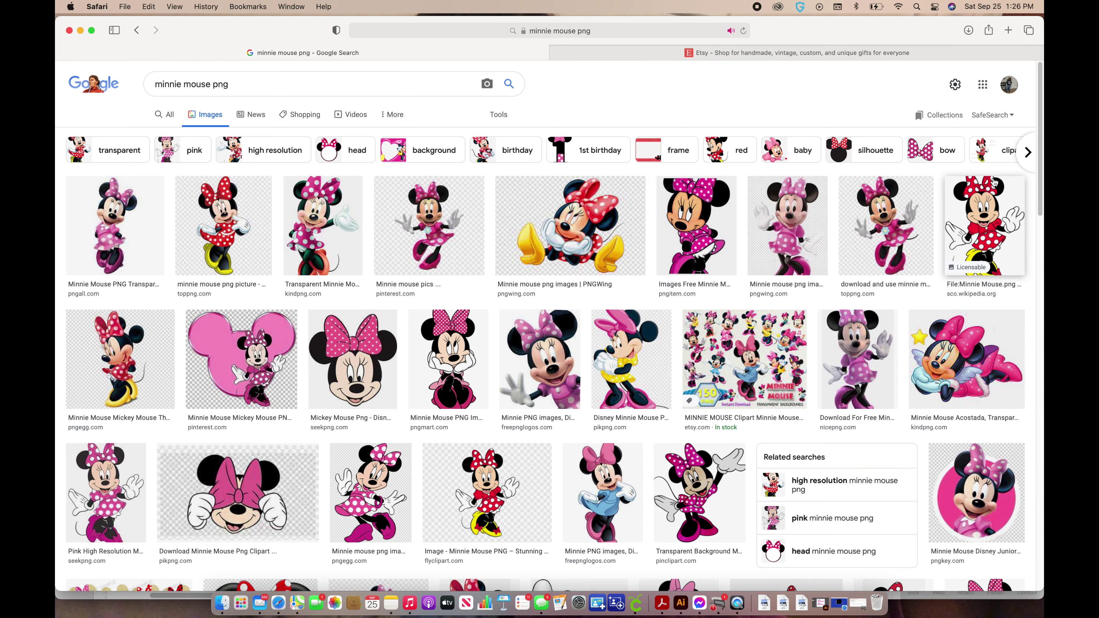
- Look through the results and open the PNGWing page of the Minnie Mouse image with the pink polka-dot dress
{"action": "scroll", "coordinate": [1010, 333], "scroll_direction": "down", "scroll_amount": 10}
{"action": "scroll", "coordinate": [1011, 333], "scroll_direction": "down", "scroll_amount": 5}
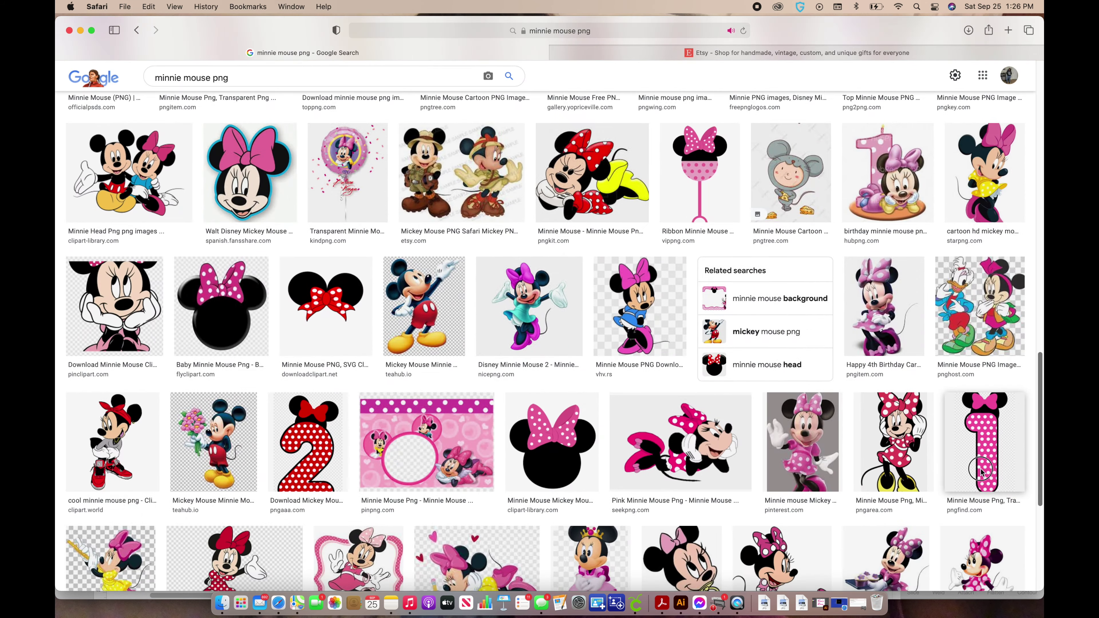
{"action": "scroll", "coordinate": [1004, 355], "scroll_direction": "up", "scroll_amount": 12}
{"action": "scroll", "coordinate": [1013, 303], "scroll_direction": "up", "scroll_amount": 5}
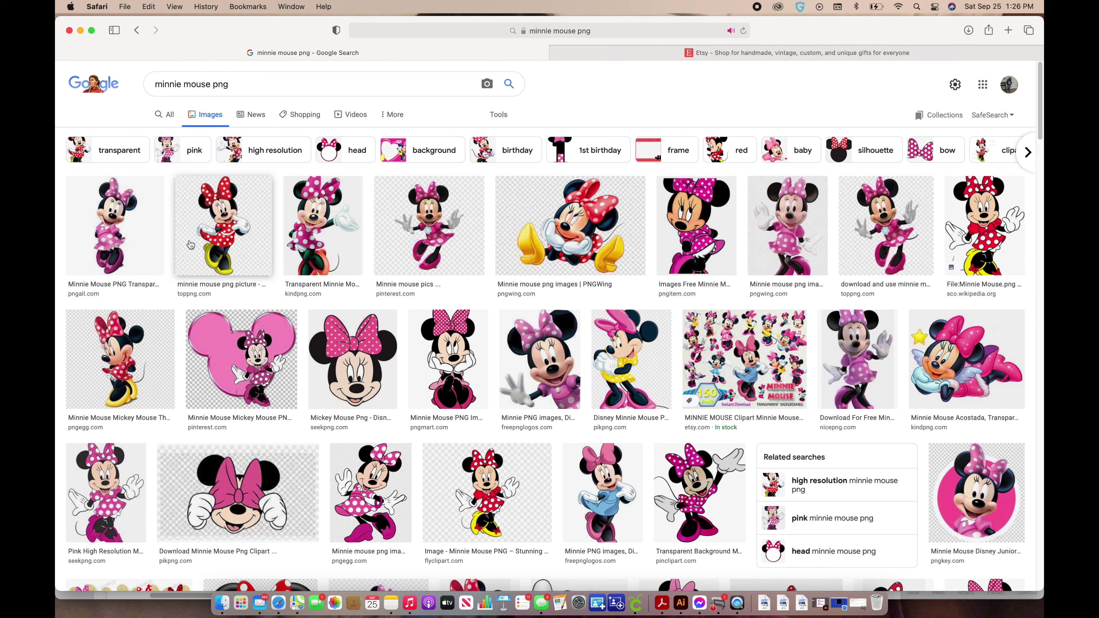
{"action": "left_click", "coordinate": [791, 234]}
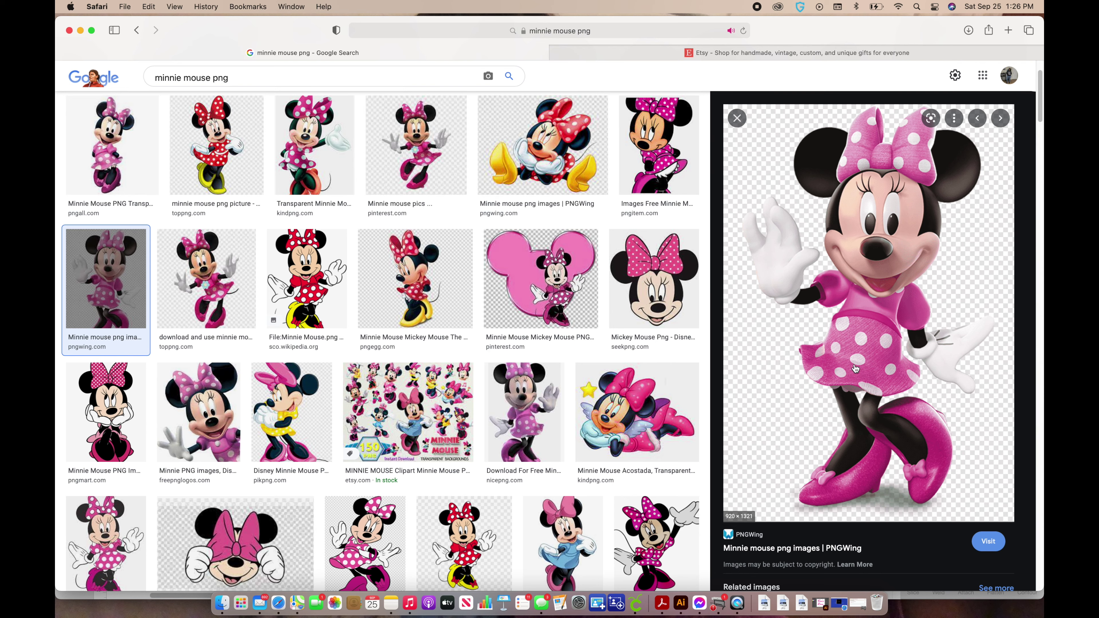
{"action": "left_click", "coordinate": [805, 405]}
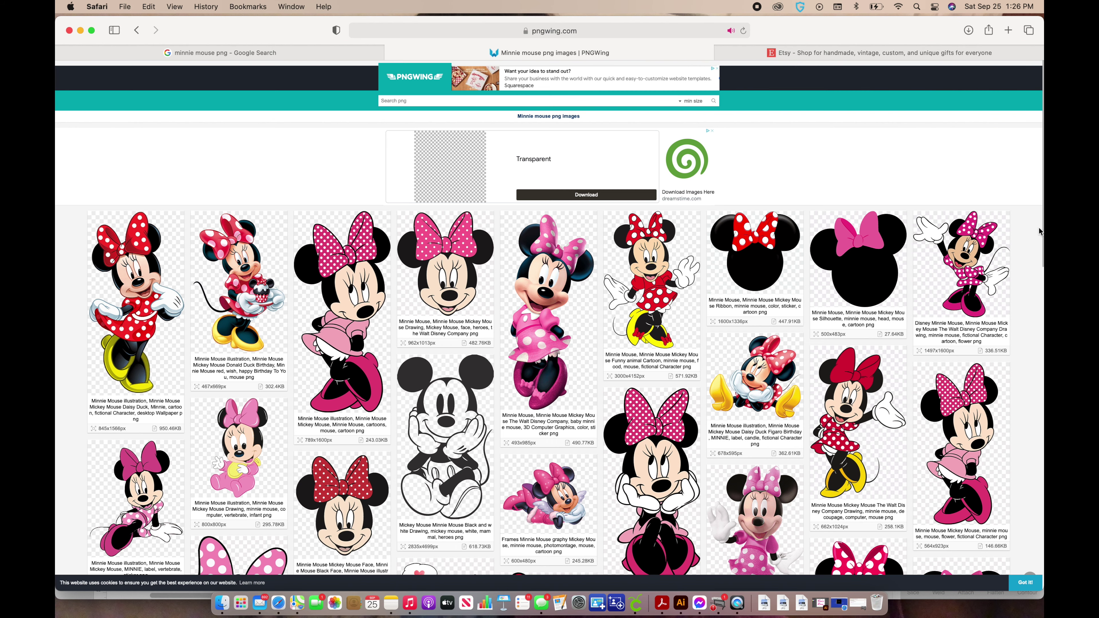
- Choose the full-body 3D Minnie Mouse PNG in the pink dress, 493x985px, from the PNGWing collection and request its download
{"action": "scroll", "coordinate": [668, 467], "scroll_direction": "down", "scroll_amount": 3}
{"action": "scroll", "coordinate": [668, 468], "scroll_direction": "down", "scroll_amount": 4}
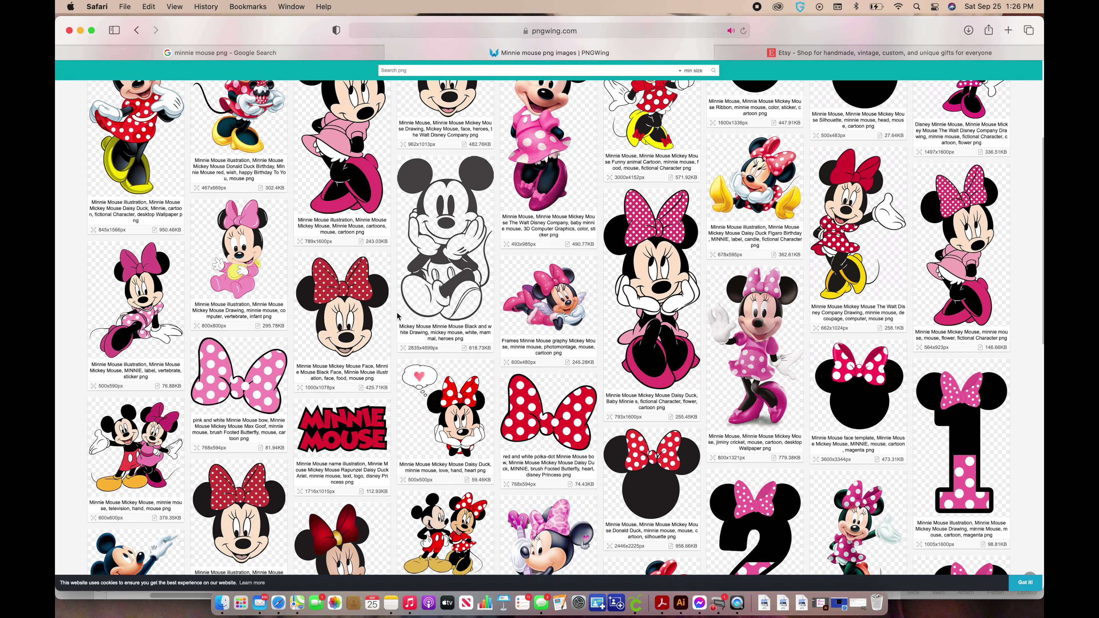
{"action": "scroll", "coordinate": [779, 90], "scroll_direction": "down", "scroll_amount": 10}
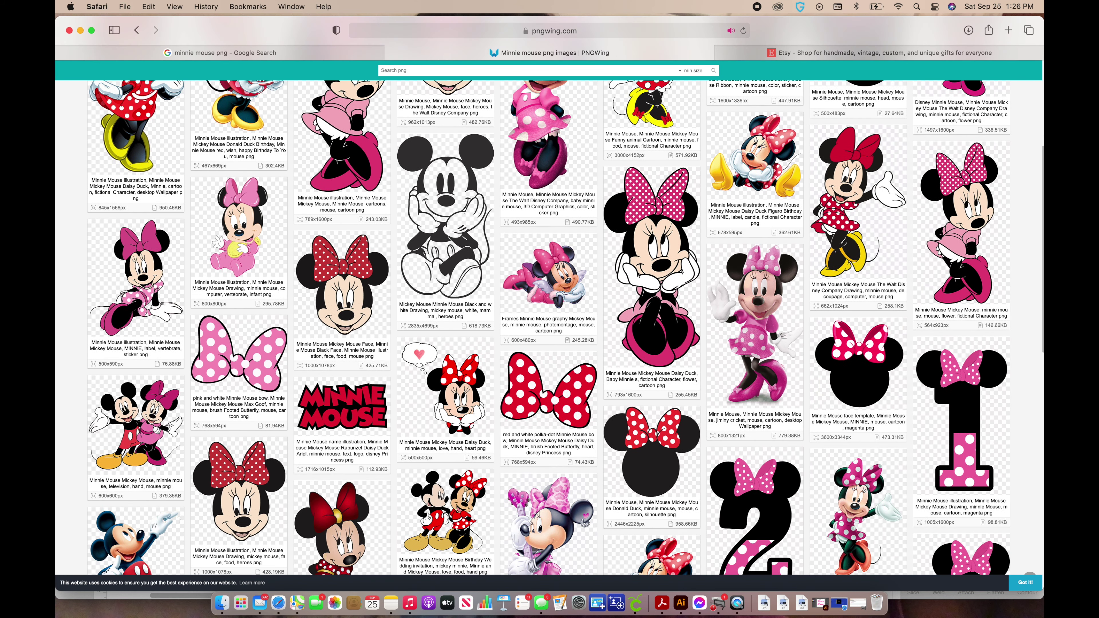
{"action": "scroll", "coordinate": [779, 90], "scroll_direction": "up", "scroll_amount": 12}
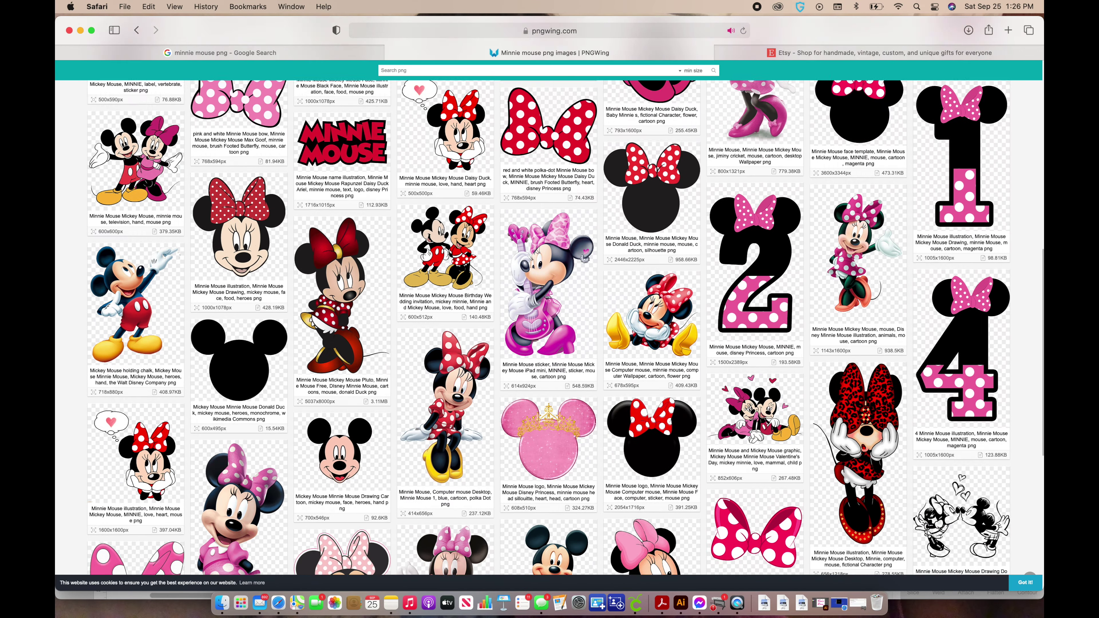
{"action": "scroll", "coordinate": [578, 309], "scroll_direction": "up", "scroll_amount": 3}
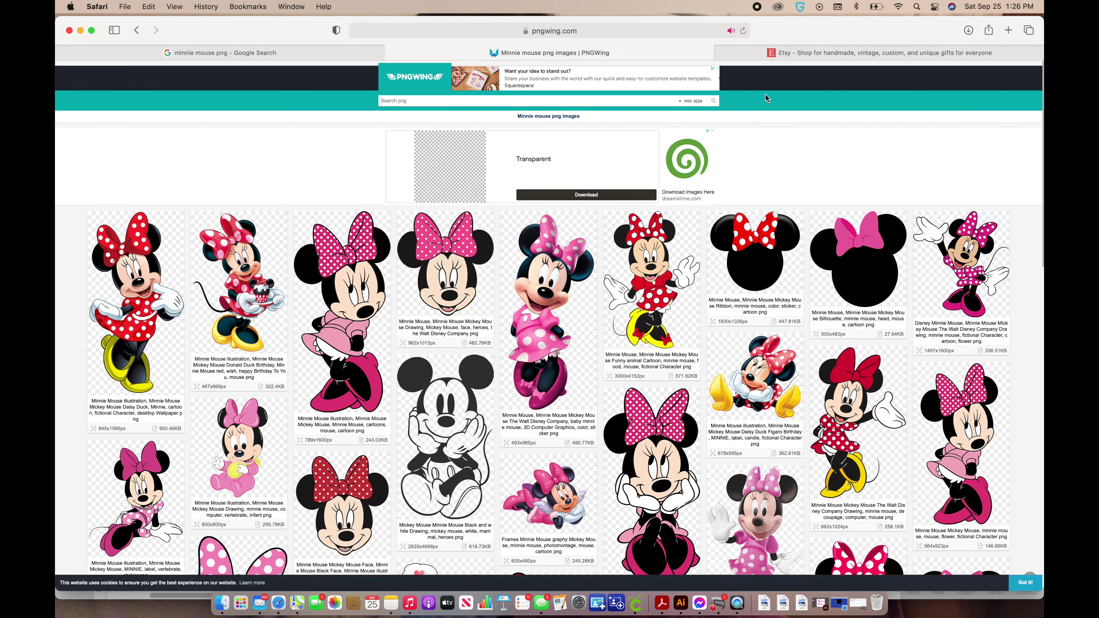
{"action": "left_click", "coordinate": [539, 339]}
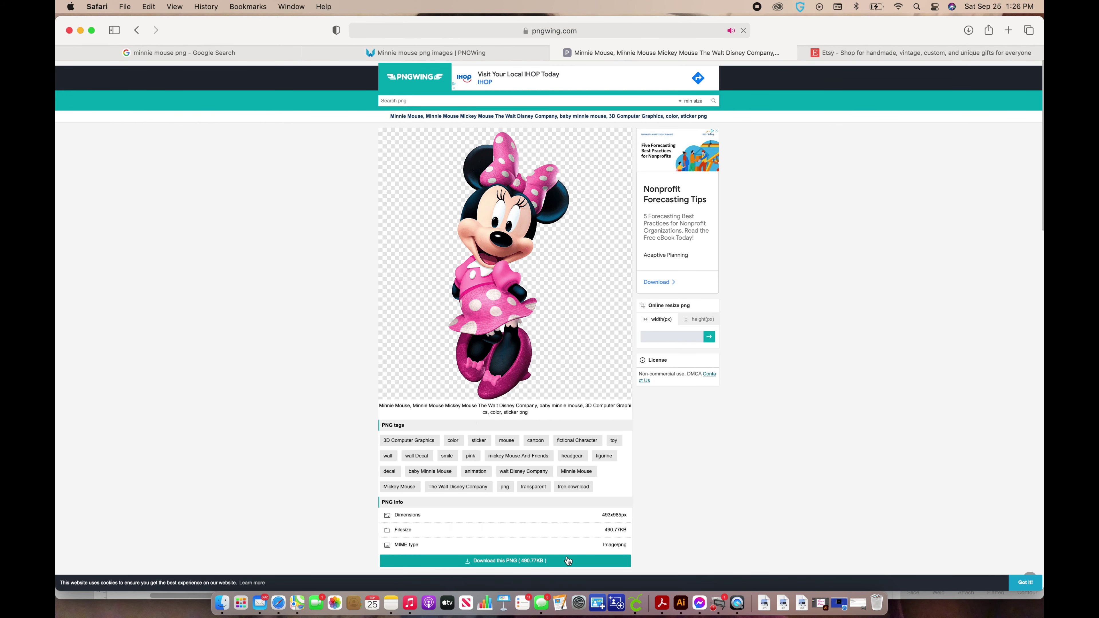
{"action": "left_click", "coordinate": [589, 562]}
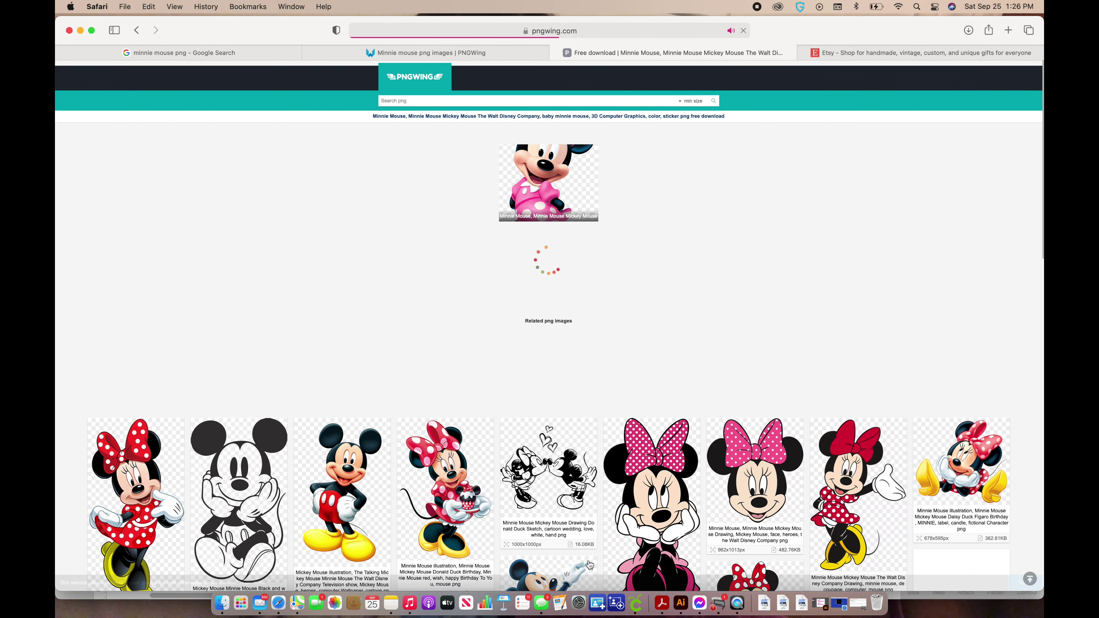
- Complete the human check for the download by selecting the images containing a car and verifying
{"action": "left_click", "coordinate": [515, 167]}
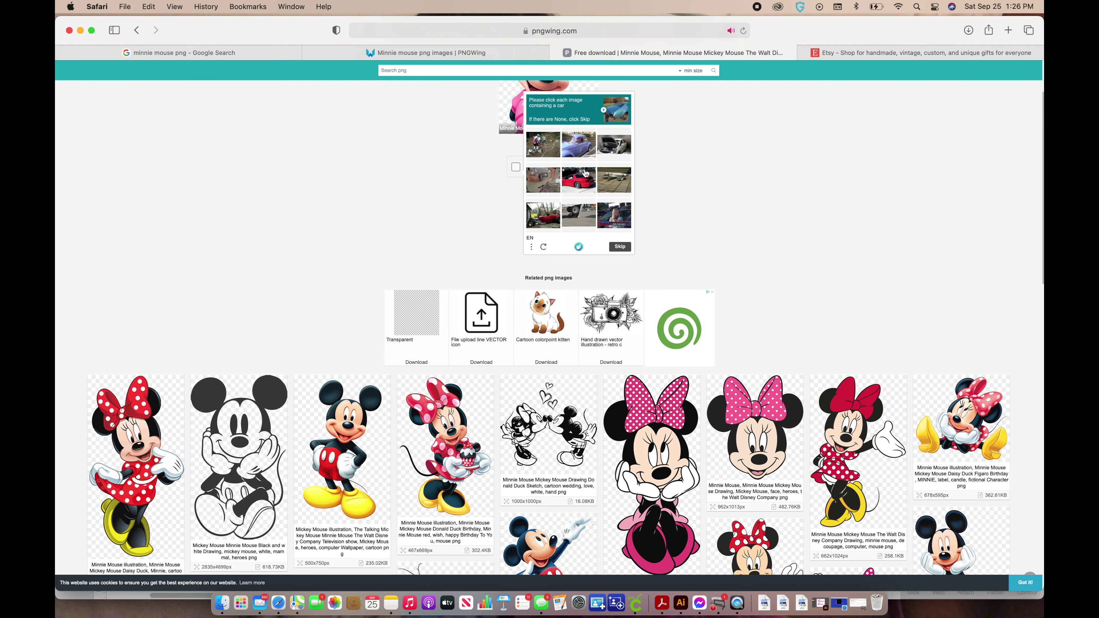
{"action": "left_click", "coordinate": [580, 194]}
{"action": "left_click", "coordinate": [592, 152]}
{"action": "left_click", "coordinate": [547, 212]}
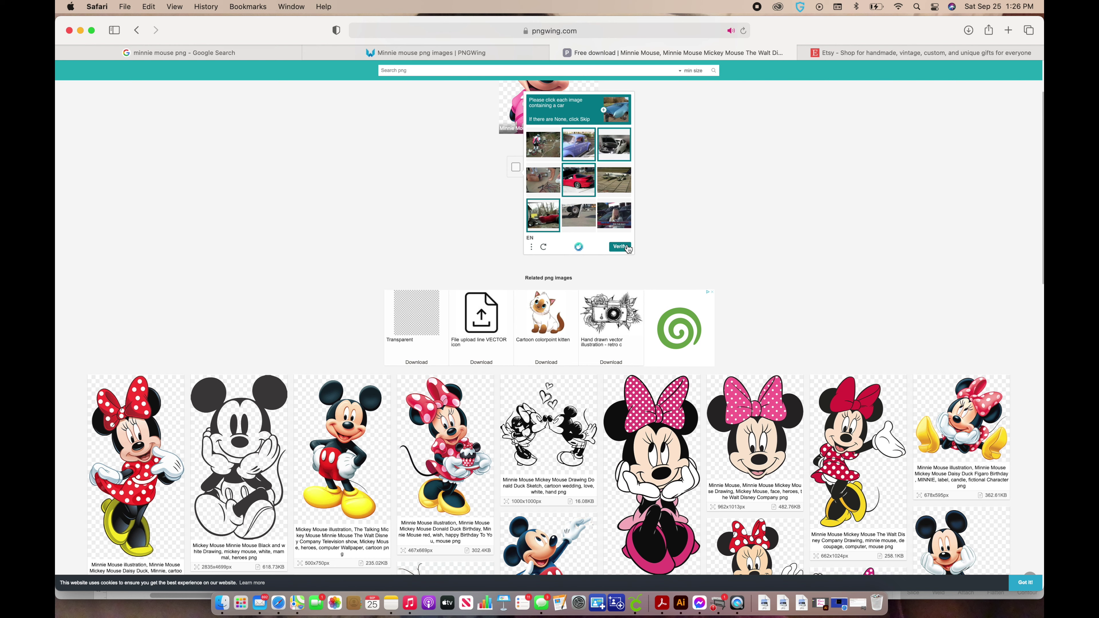
{"action": "left_click", "coordinate": [620, 247]}
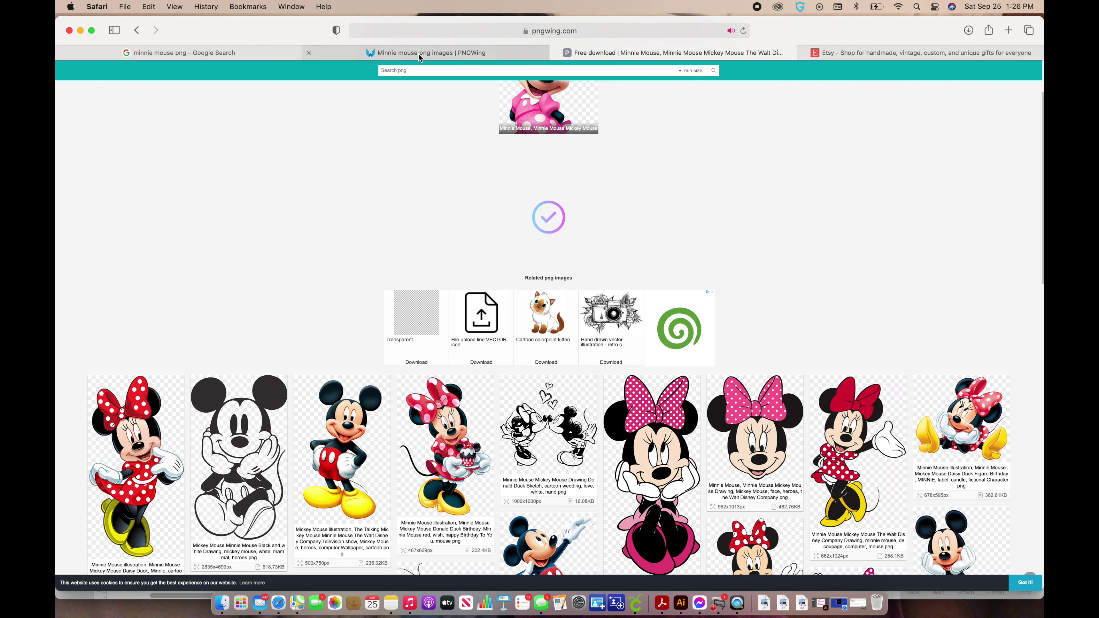
- Return to the Google image results, search for "minnie mouse head png" and open the black head silhouette with the plain pink bow
{"action": "left_click", "coordinate": [269, 50]}
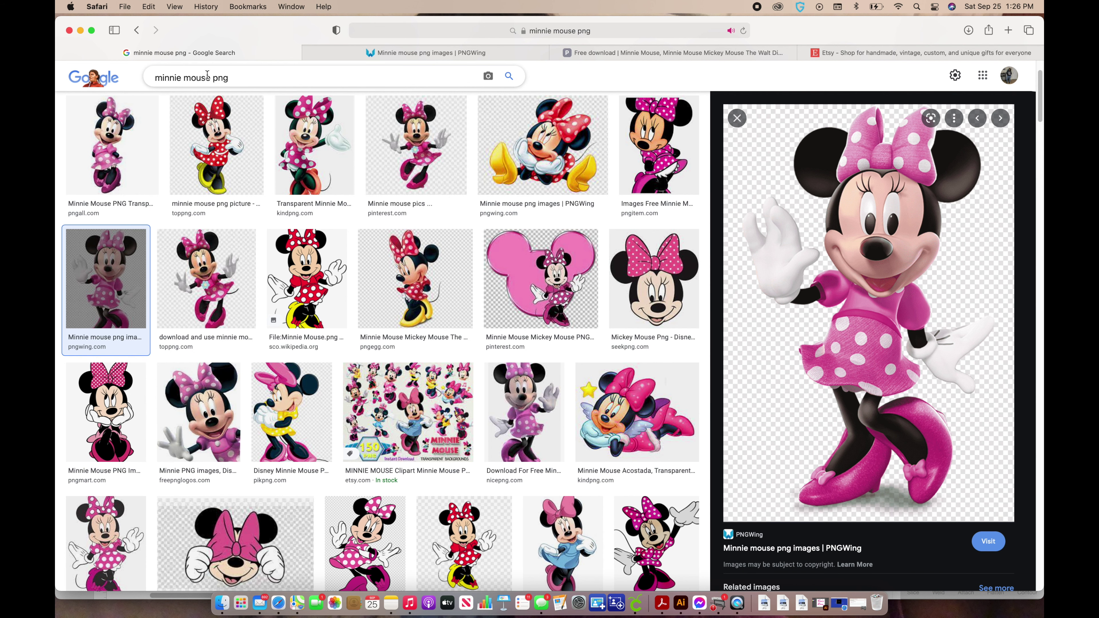
{"action": "left_click_drag", "start_coordinate": [211, 77], "coordinate": [241, 79]}
{"action": "type", "text": "h"}
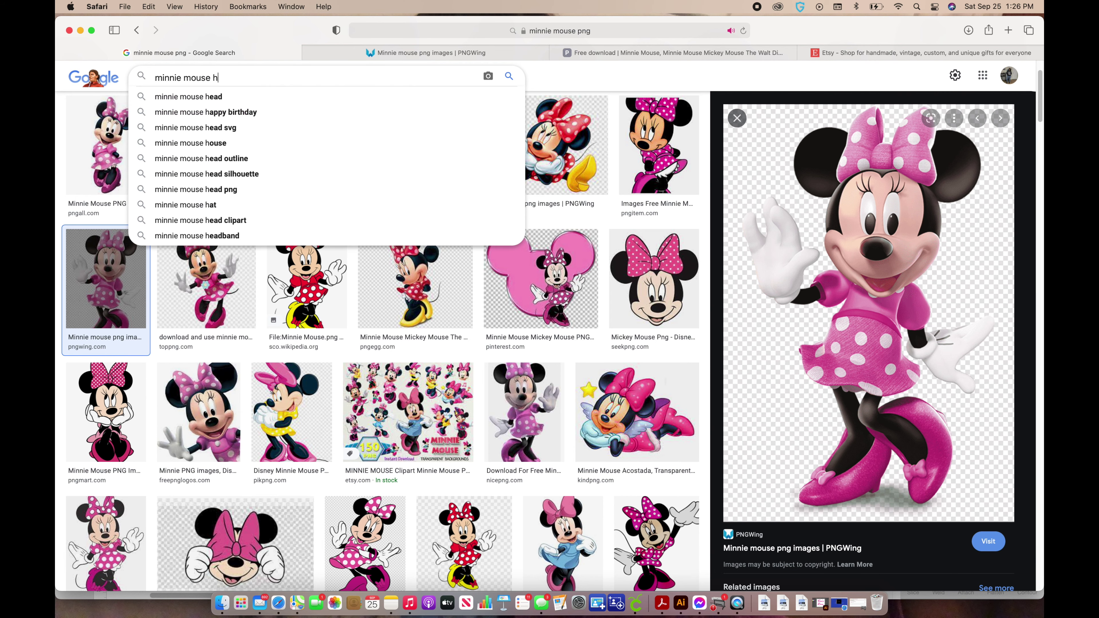
{"action": "type", "text": "ead pmg"}
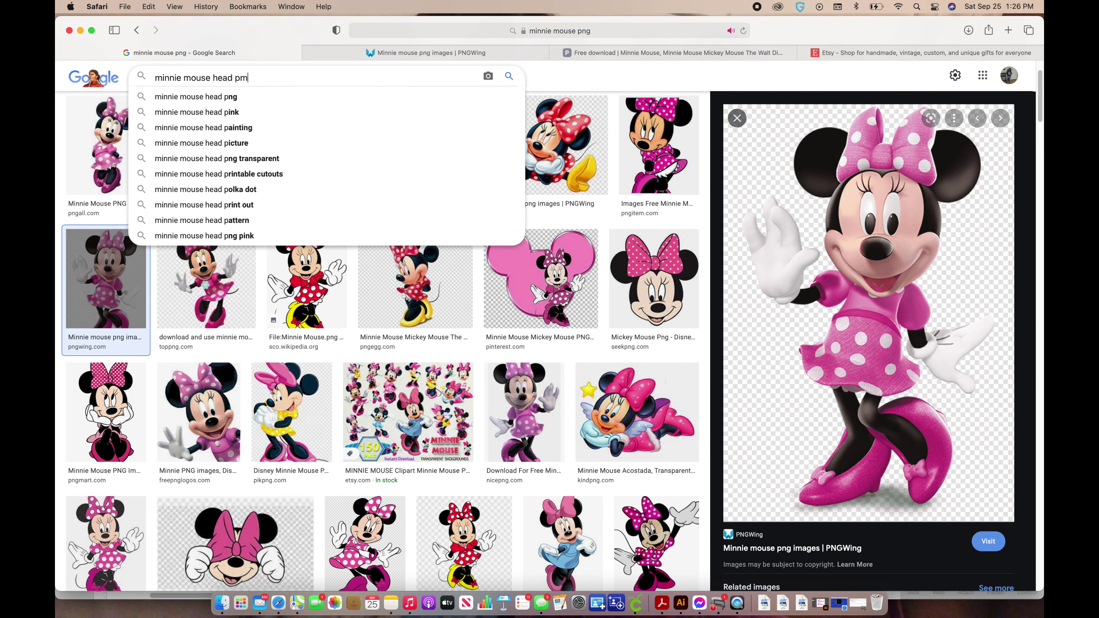
{"action": "key", "text": "Return"}
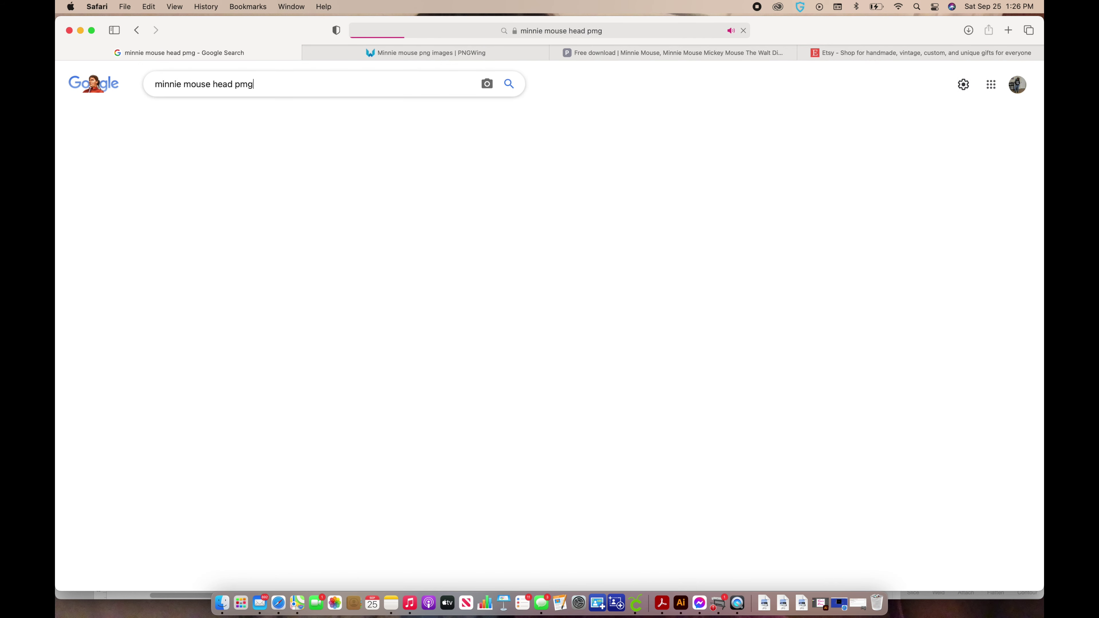
{"action": "key", "text": "BackSpace"}
{"action": "key", "text": "BackSpace"}
{"action": "type", "text": "ng"}
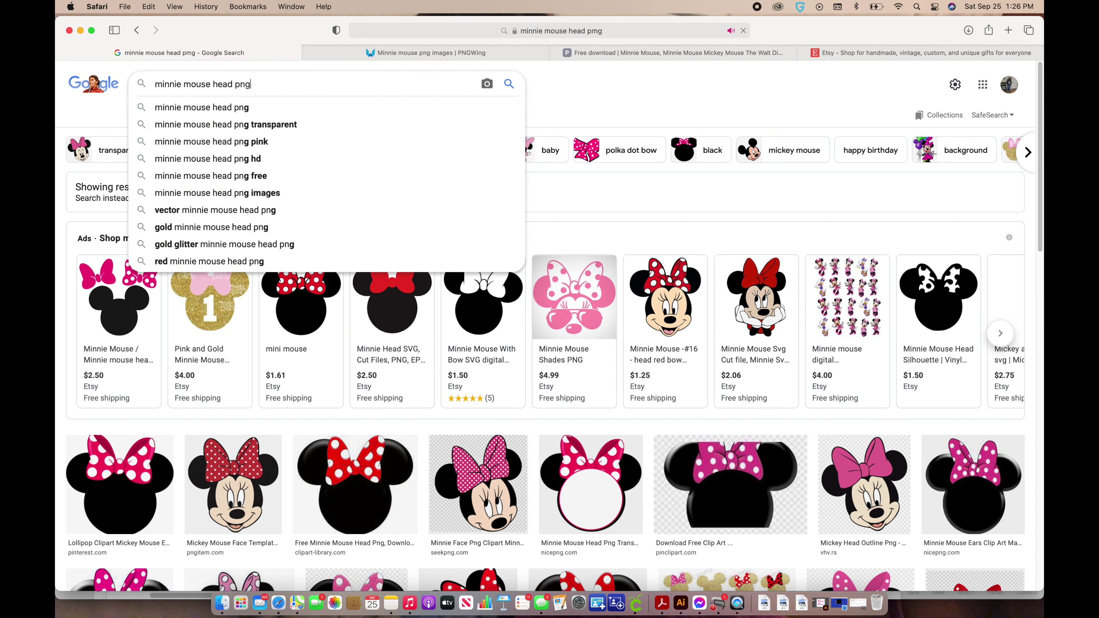
{"action": "key", "text": "Return"}
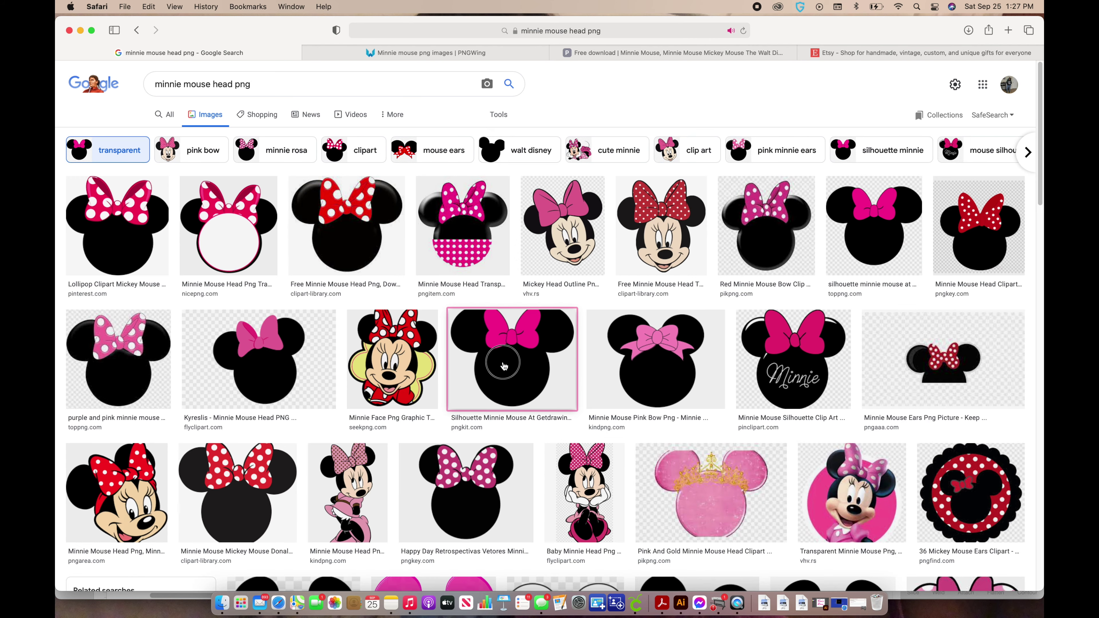
{"action": "left_click", "coordinate": [504, 363]}
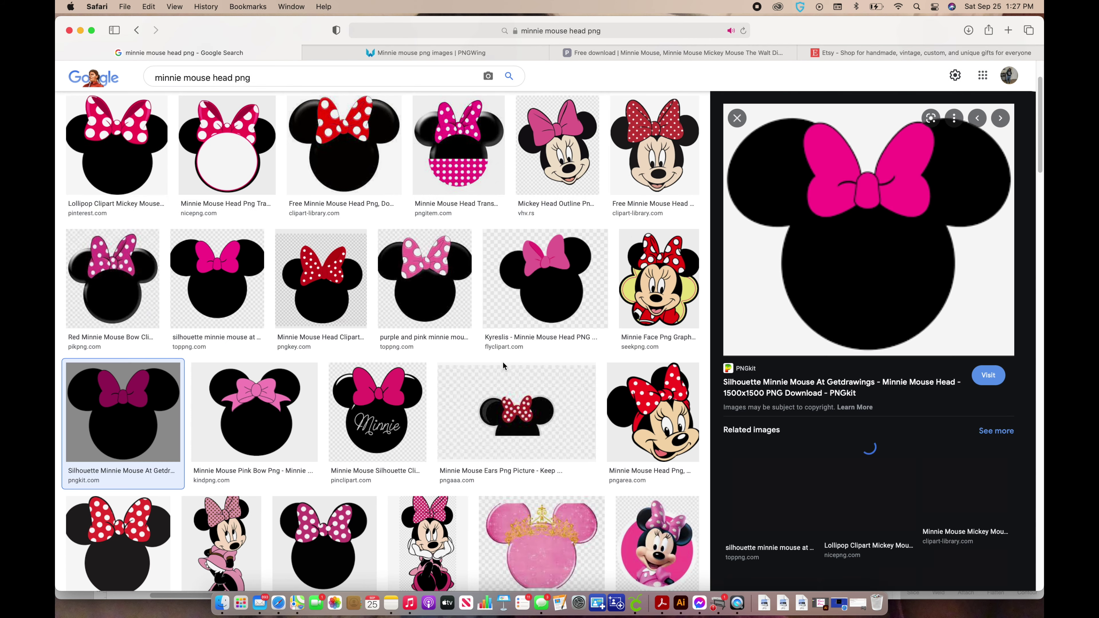
{"action": "left_click", "coordinate": [831, 271]}
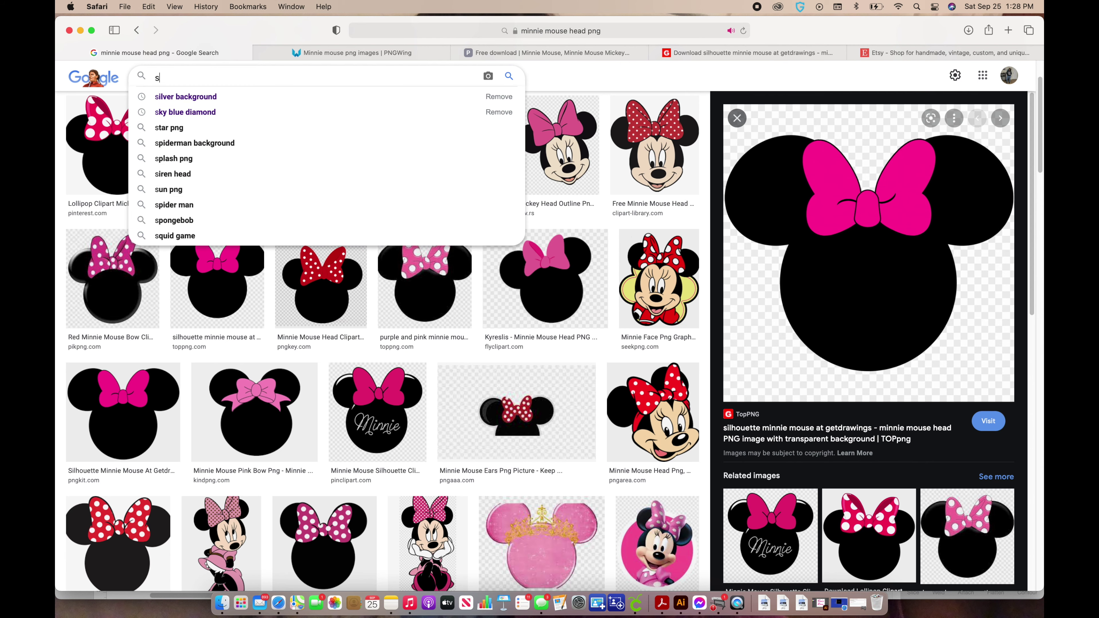
- Search Google Images for "shapes chart for kids printable"
{"action": "type", "text": "ha"}
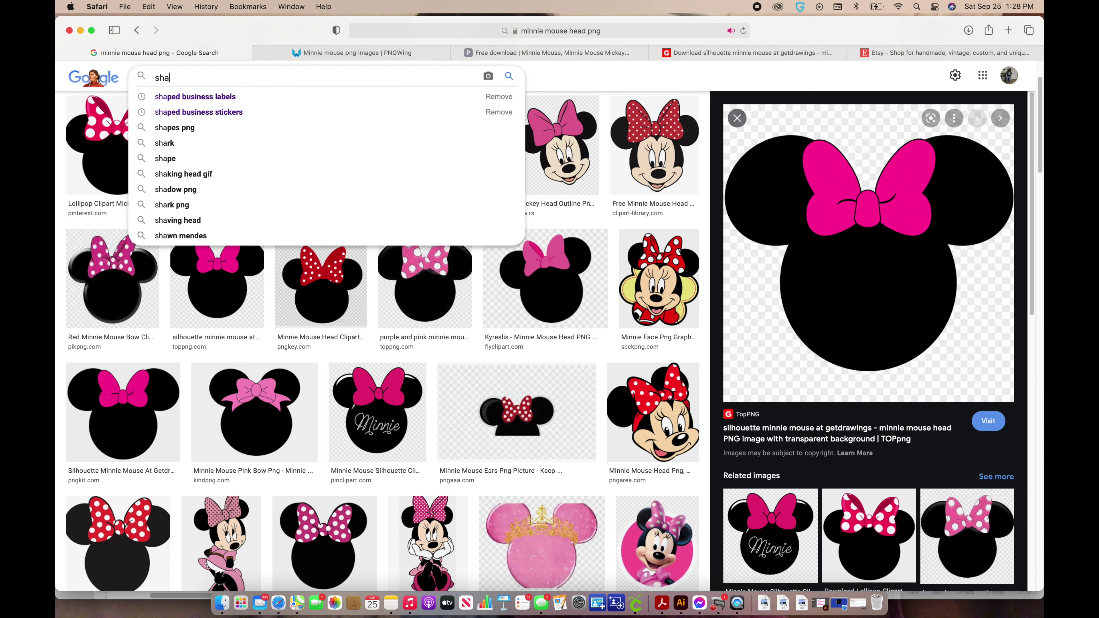
{"action": "type", "text": "pes"}
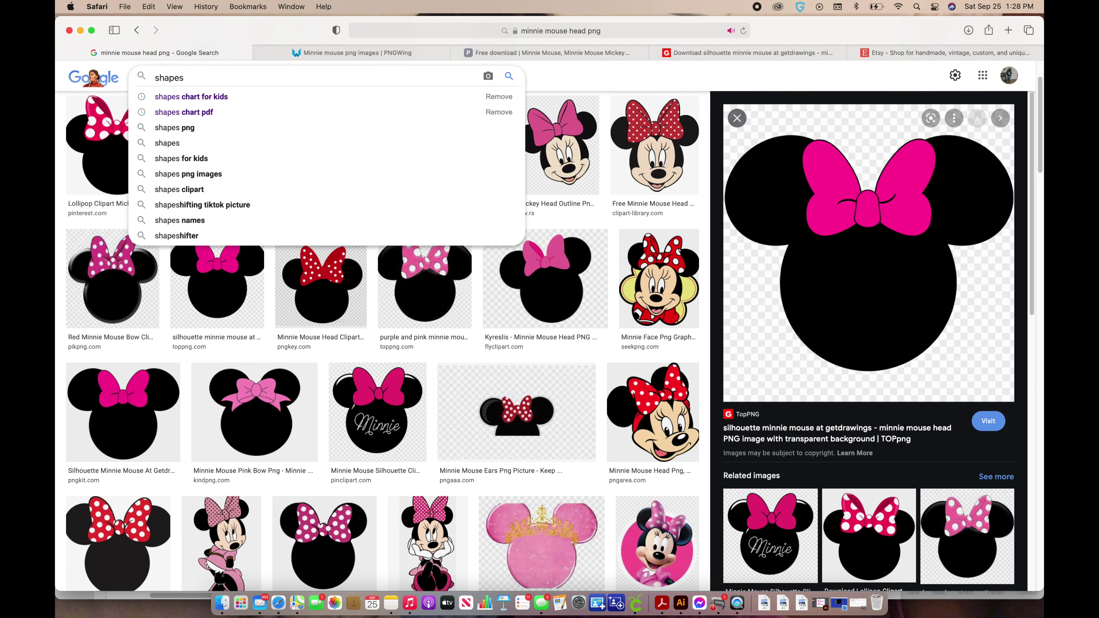
{"action": "type", "text": " prin"}
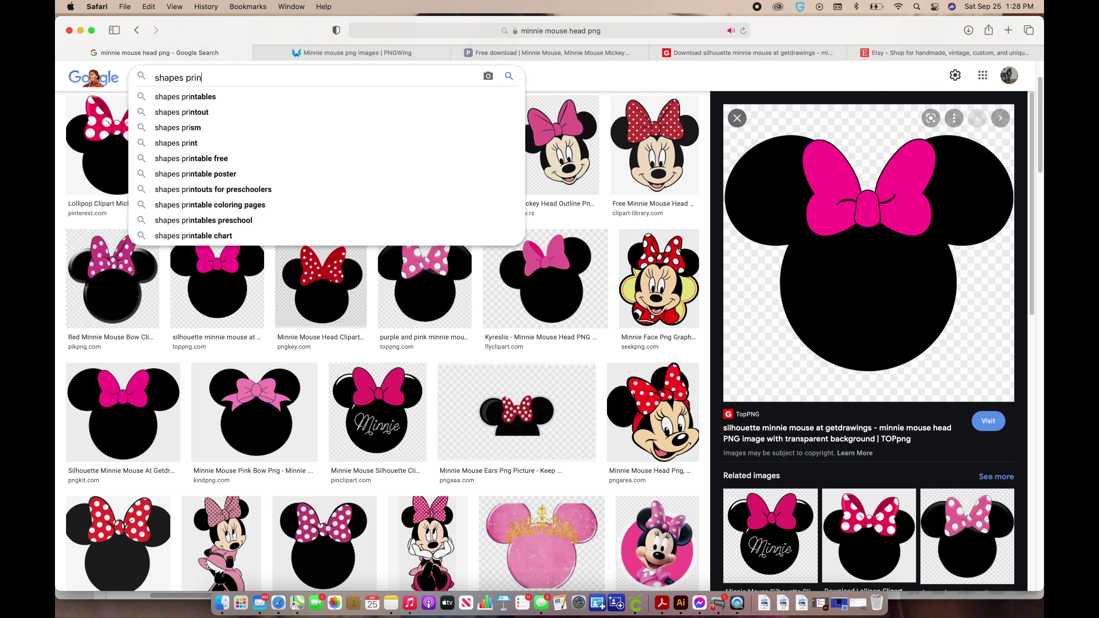
{"action": "type", "text": "table chart"}
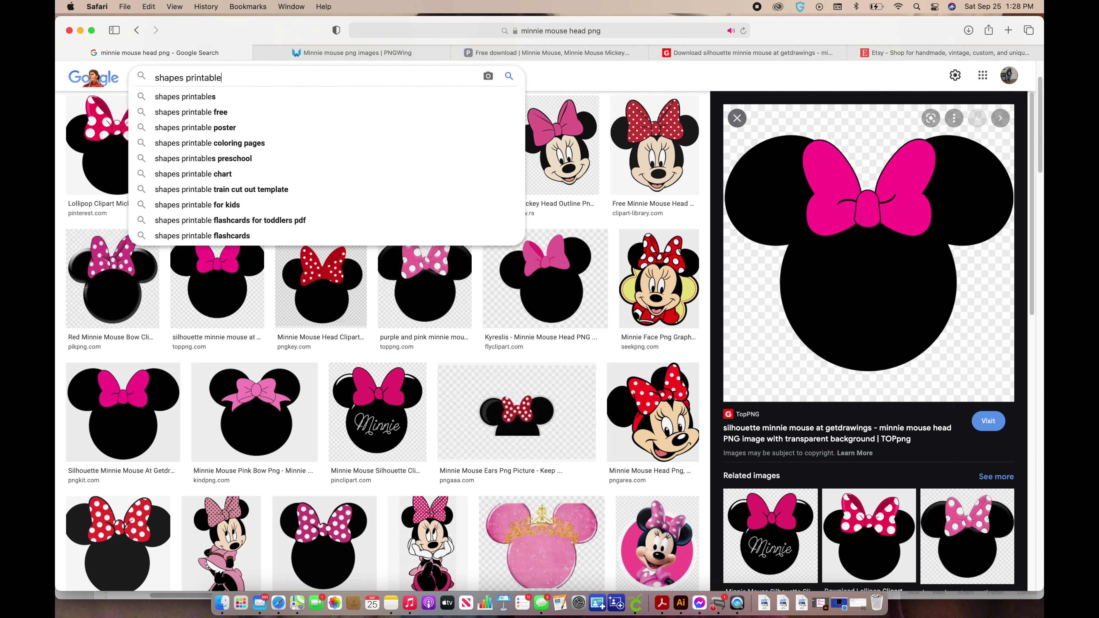
{"action": "left_click", "coordinate": [186, 77]}
{"action": "type", "text": "kids"}
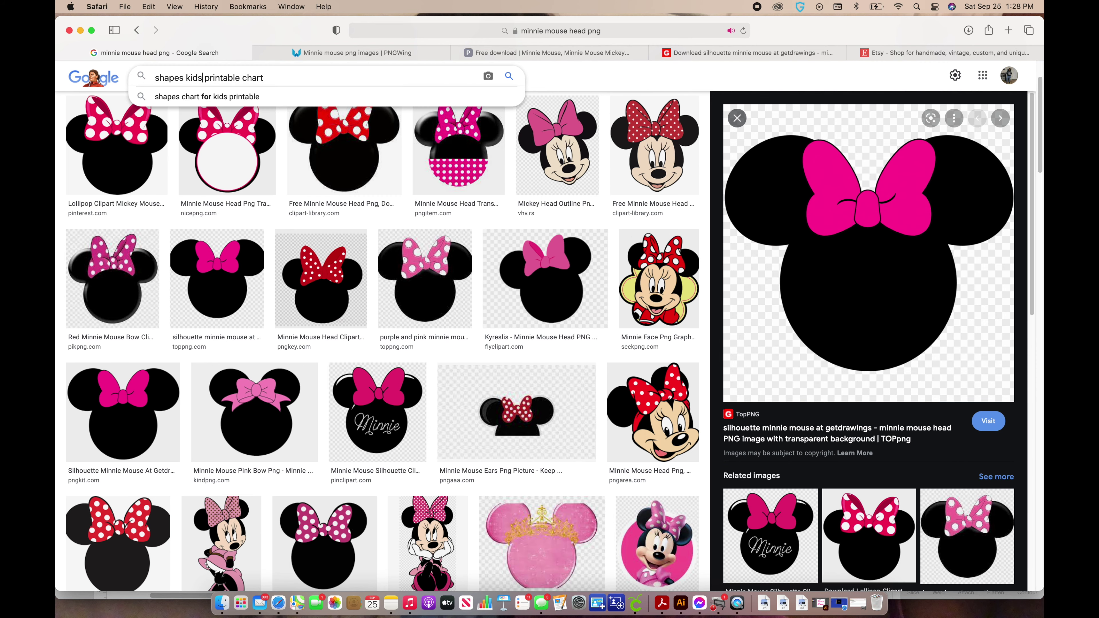
{"action": "key", "text": "Down"}
{"action": "key", "text": "Return"}
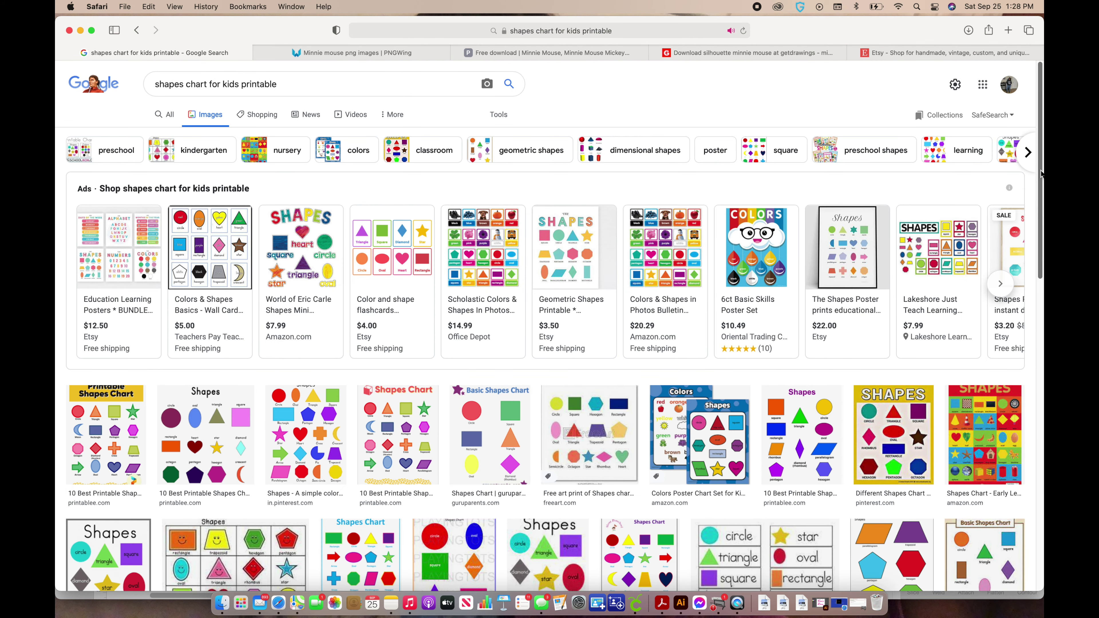
- Look through the shapes chart image results for a suitable colorful chart
{"action": "scroll", "coordinate": [1019, 342], "scroll_direction": "down", "scroll_amount": 15}
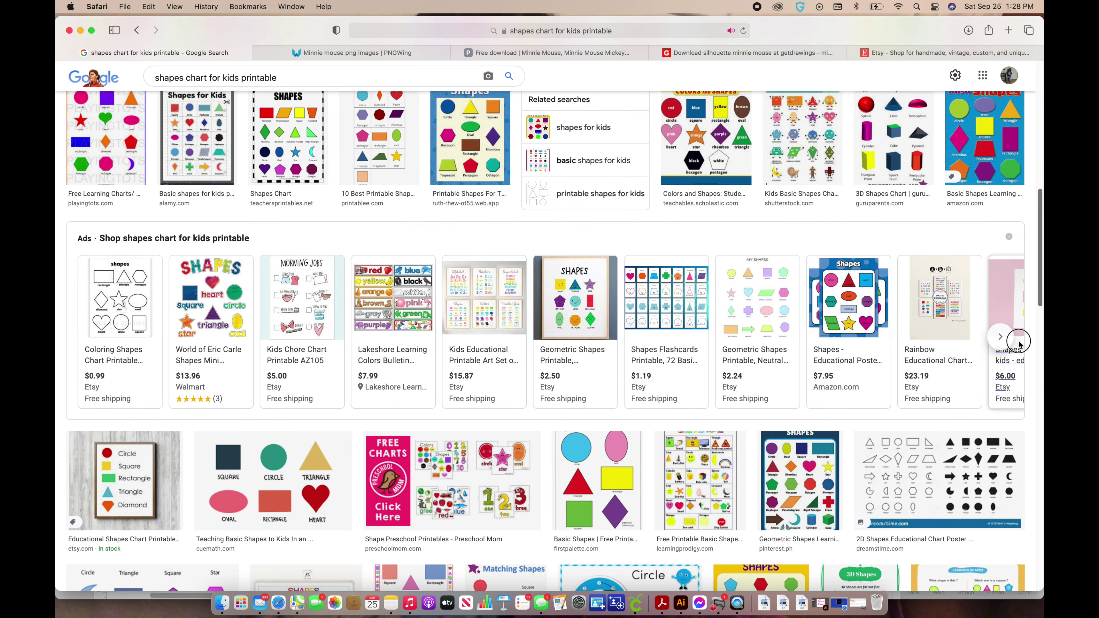
{"action": "scroll", "coordinate": [1020, 342], "scroll_direction": "down", "scroll_amount": 20}
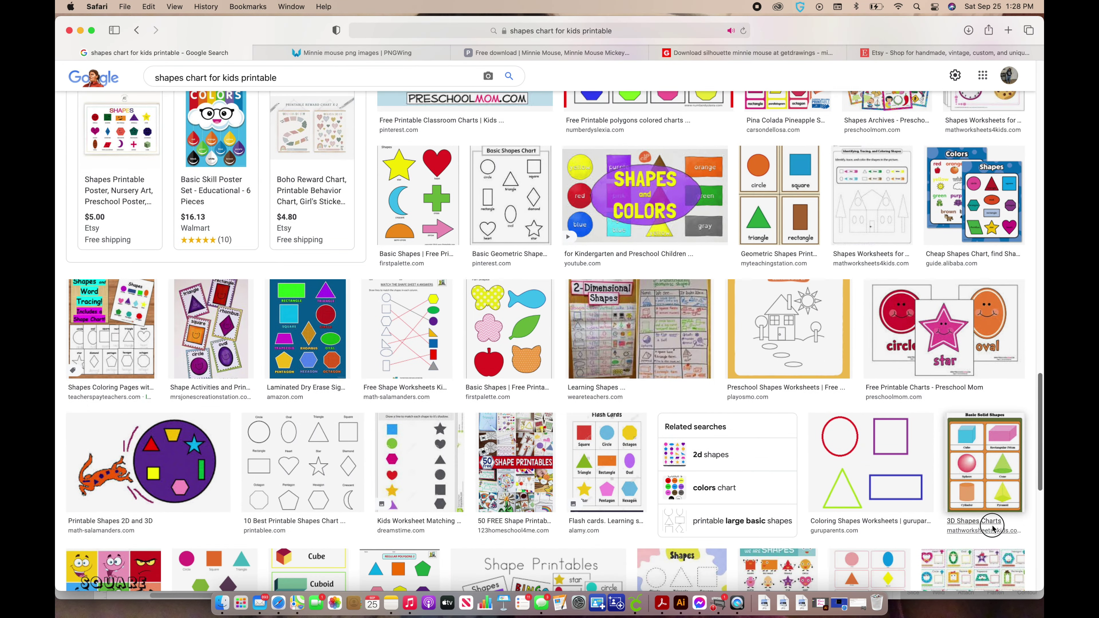
{"action": "scroll", "coordinate": [992, 526], "scroll_direction": "down", "scroll_amount": 10}
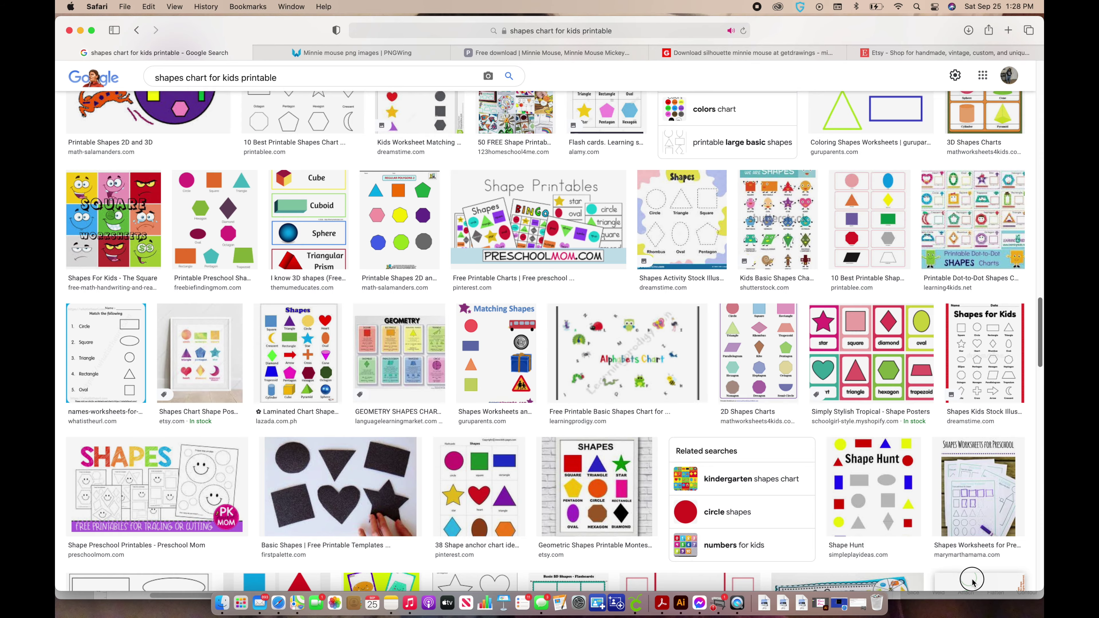
{"action": "scroll", "coordinate": [971, 582], "scroll_direction": "down", "scroll_amount": 8}
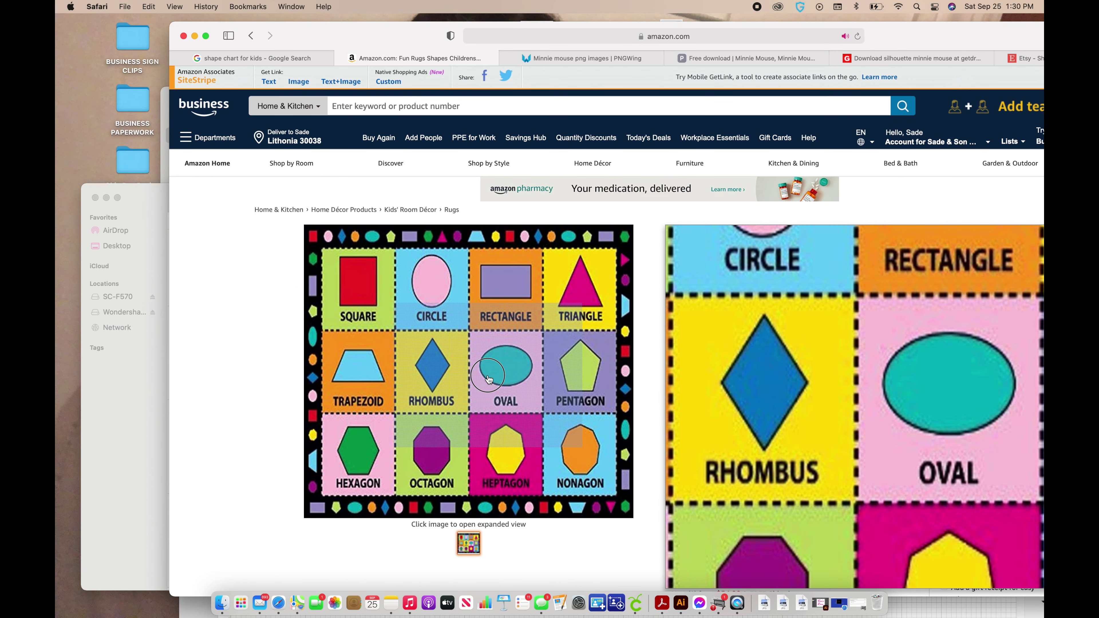
- Open the enlarged view of the Fun Rugs shapes image on the Amazon page and save a copy to the desktop
{"action": "left_click", "coordinate": [402, 295]}
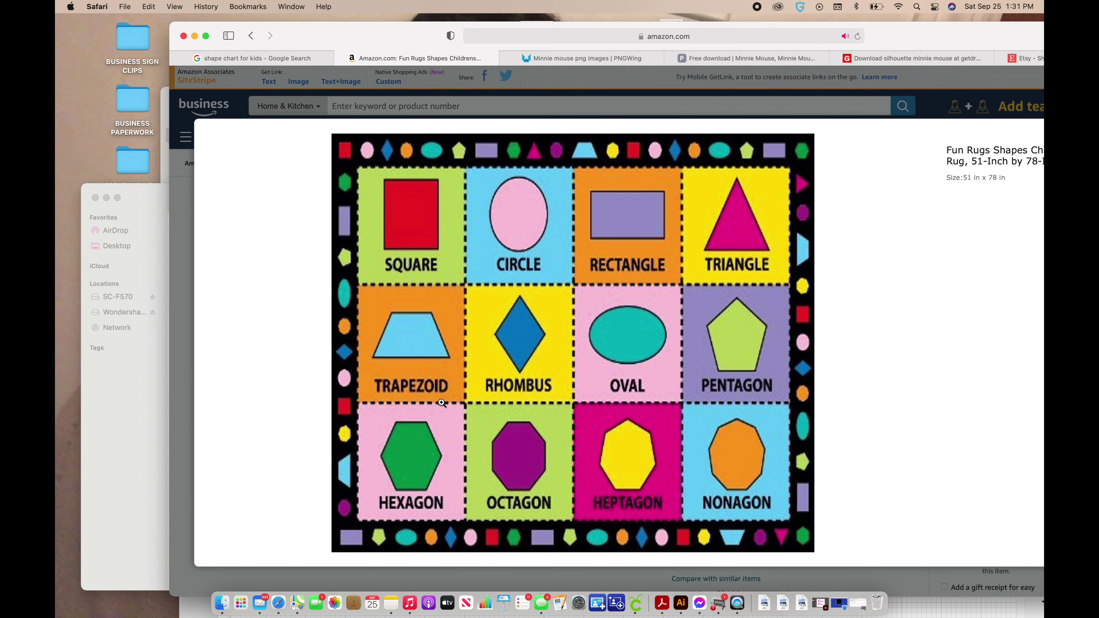
{"action": "left_click_drag", "start_coordinate": [626, 369], "coordinate": [84, 56]}
- Search Google Images for "months of the year chart printable" and look through the results
{"action": "left_click", "coordinate": [298, 58]}
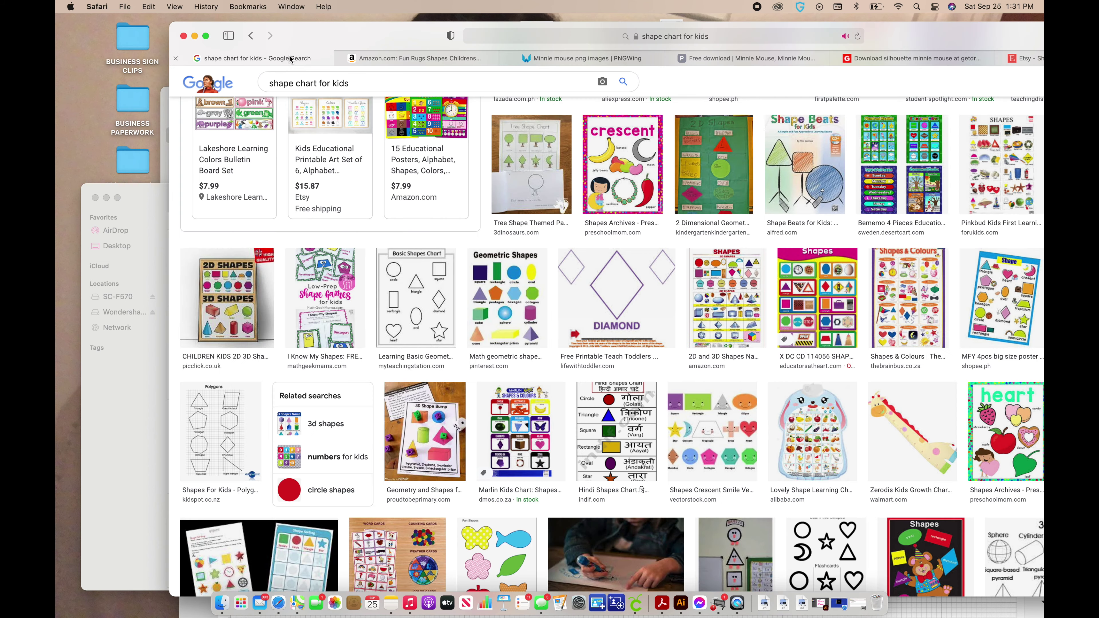
{"action": "type", "text": "months"}
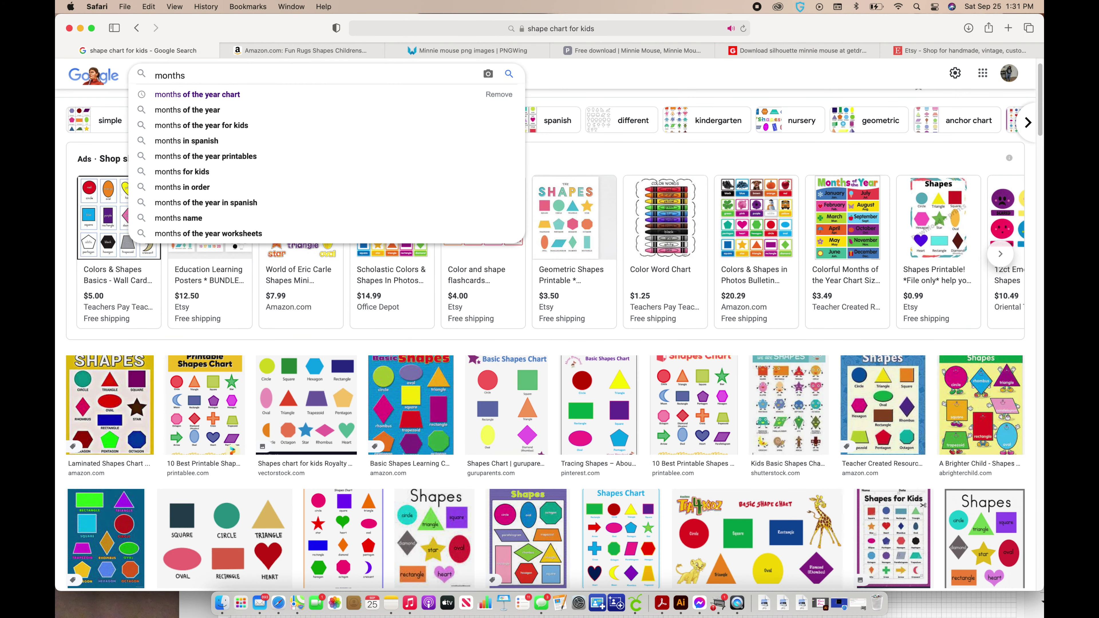
{"action": "key", "text": "Down"}
{"action": "type", "text": "printable"}
{"action": "key", "text": "Return"}
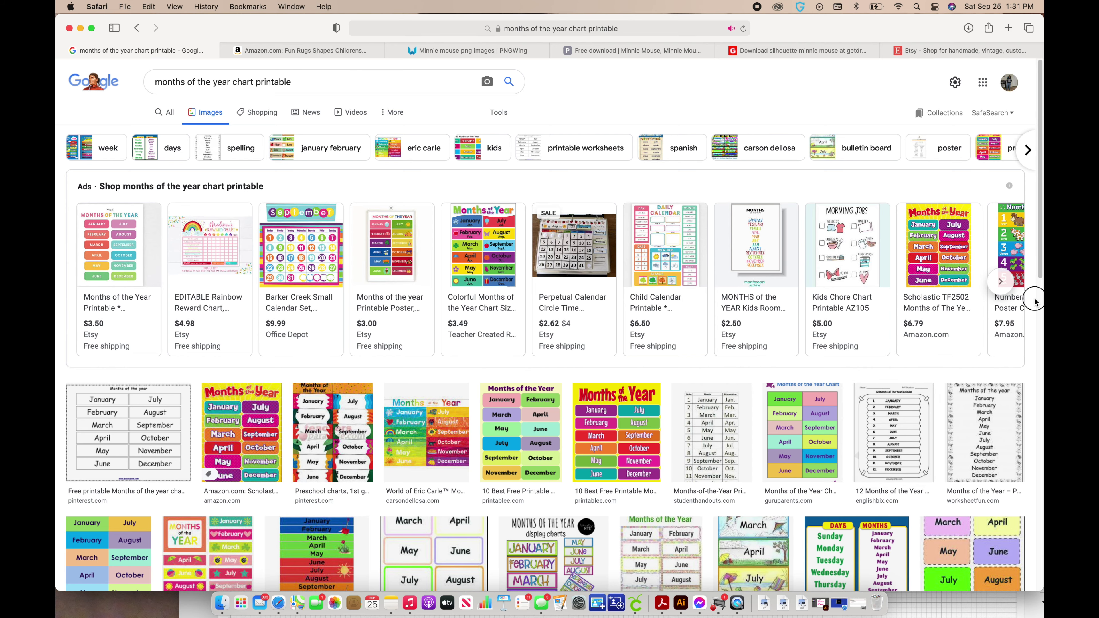
{"action": "scroll", "coordinate": [1036, 302], "scroll_direction": "down", "scroll_amount": 15}
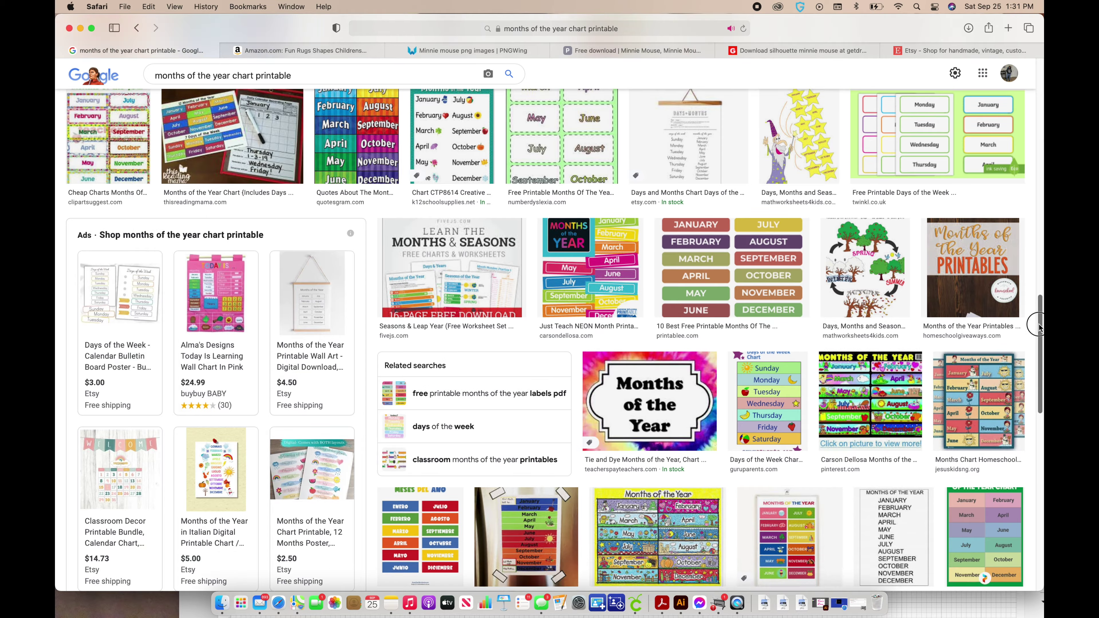
{"action": "left_click_drag", "start_coordinate": [1040, 325], "coordinate": [1026, 390]}
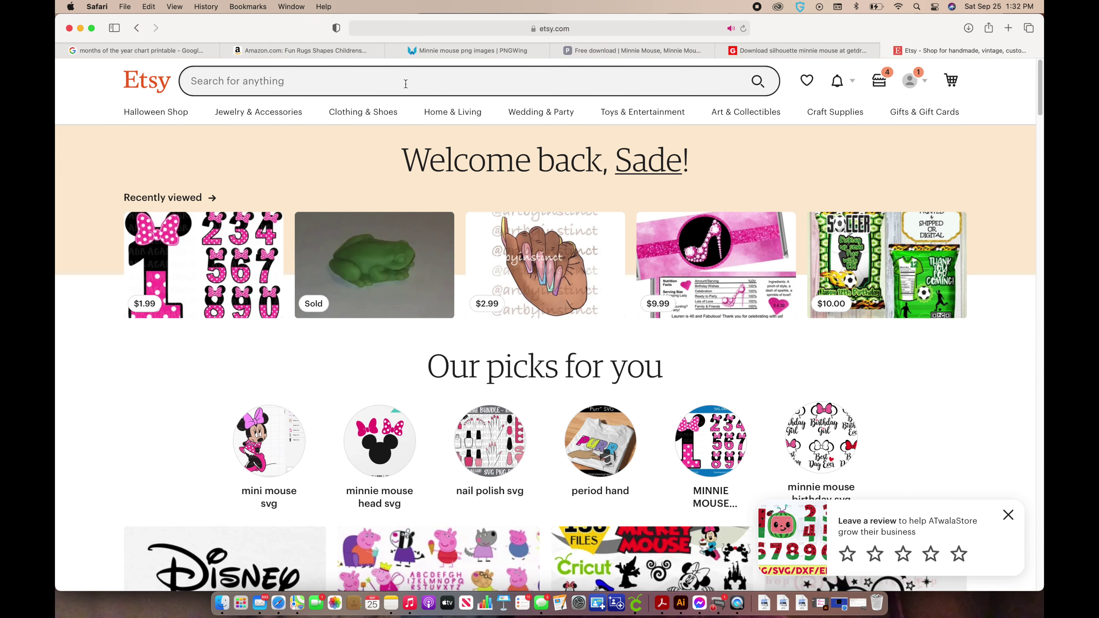
- Search Etsy for "minnie mouse numbers"
{"action": "left_click", "coordinate": [405, 83]}
{"action": "type", "text": "min"}
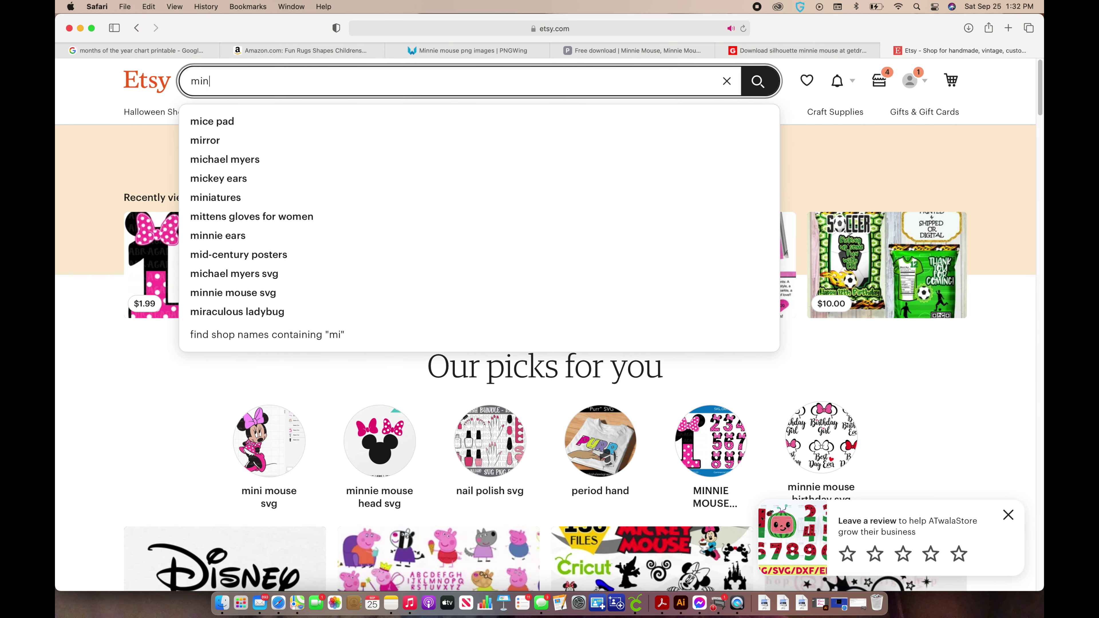
{"action": "type", "text": "nie mouses"}
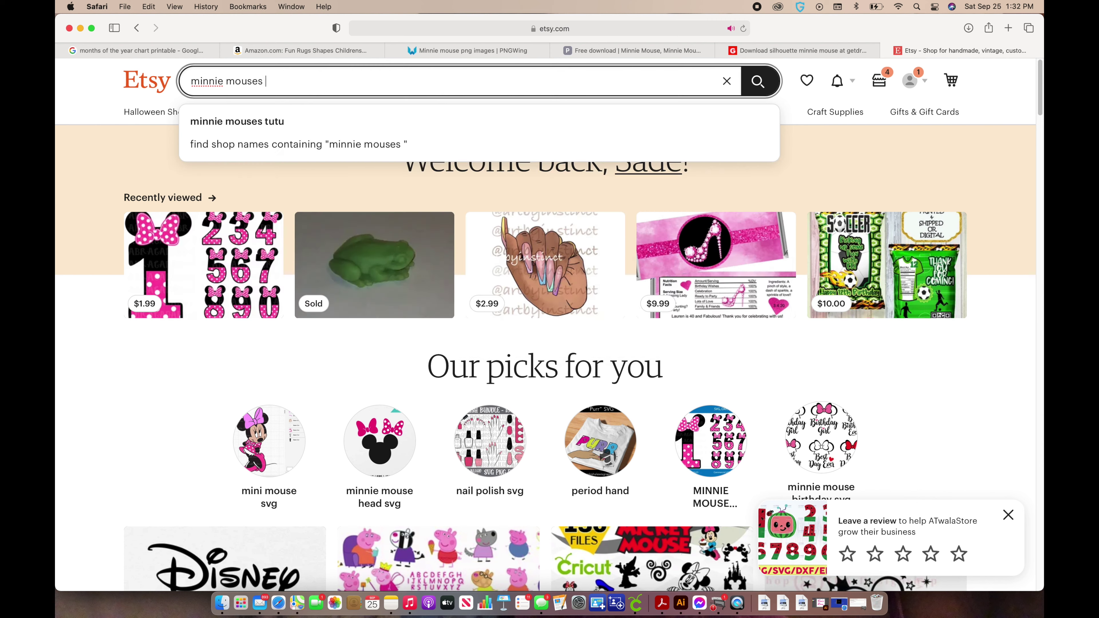
{"action": "key", "text": "BackSpace"}
{"action": "key", "text": "BackSpace"}
{"action": "type", "text": "num"}
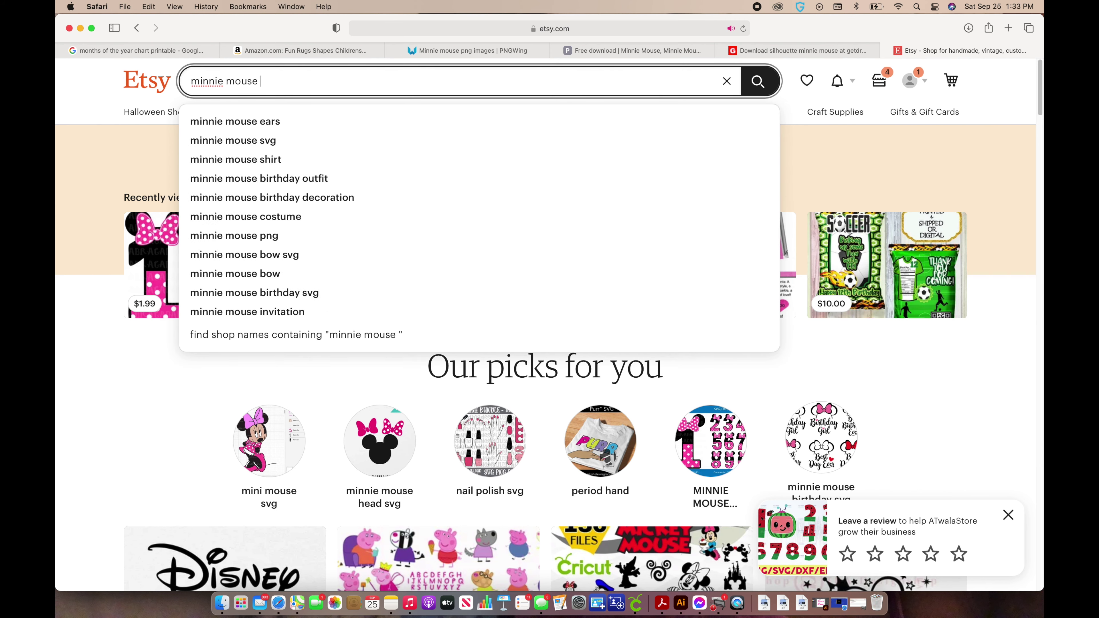
{"action": "type", "text": "bers"}
{"action": "key", "text": "Return"}
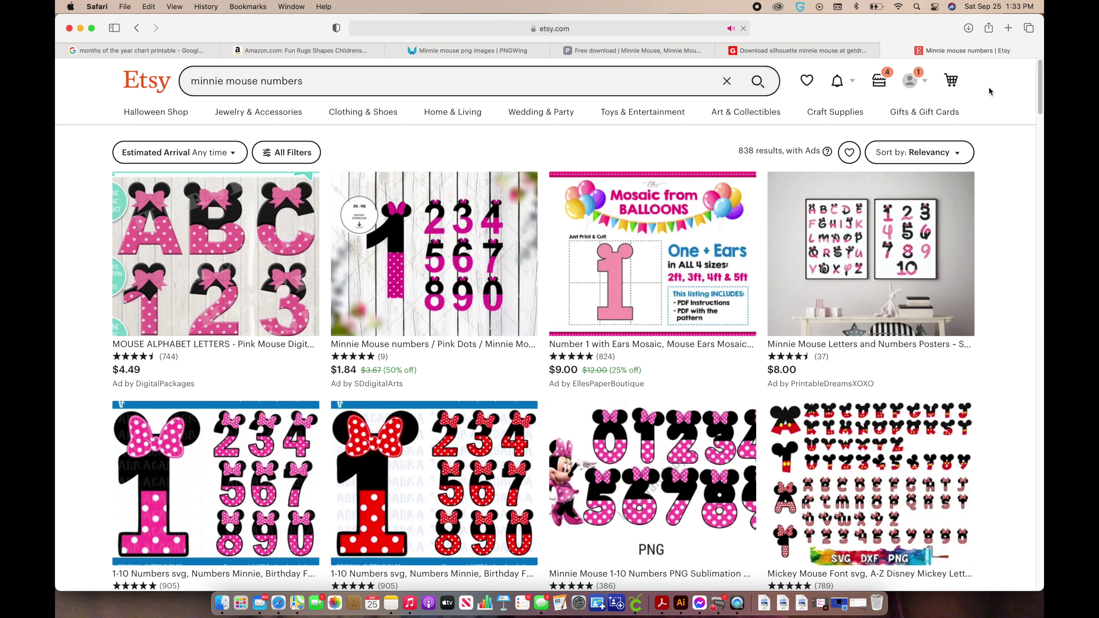
- Add AbracadabraArtStore's pink 1-10 Numbers listing to the Etsy cart and select all the Minnie number SVG files in the Finder folder
{"action": "left_click_drag", "start_coordinate": [1041, 90], "coordinate": [1024, 118]}
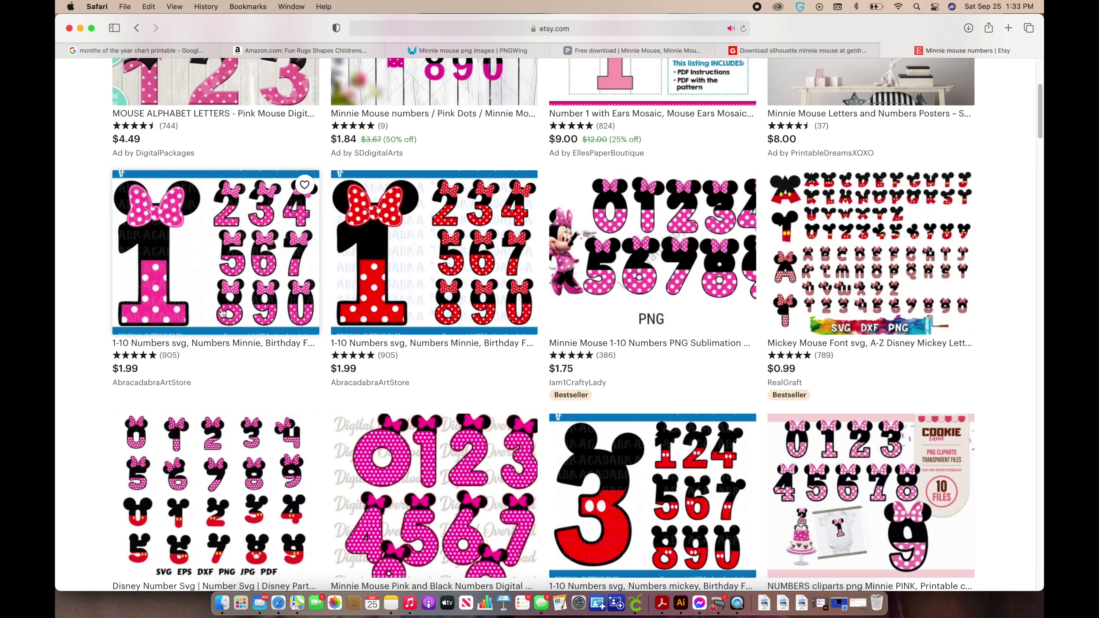
{"action": "left_click", "coordinate": [190, 274]}
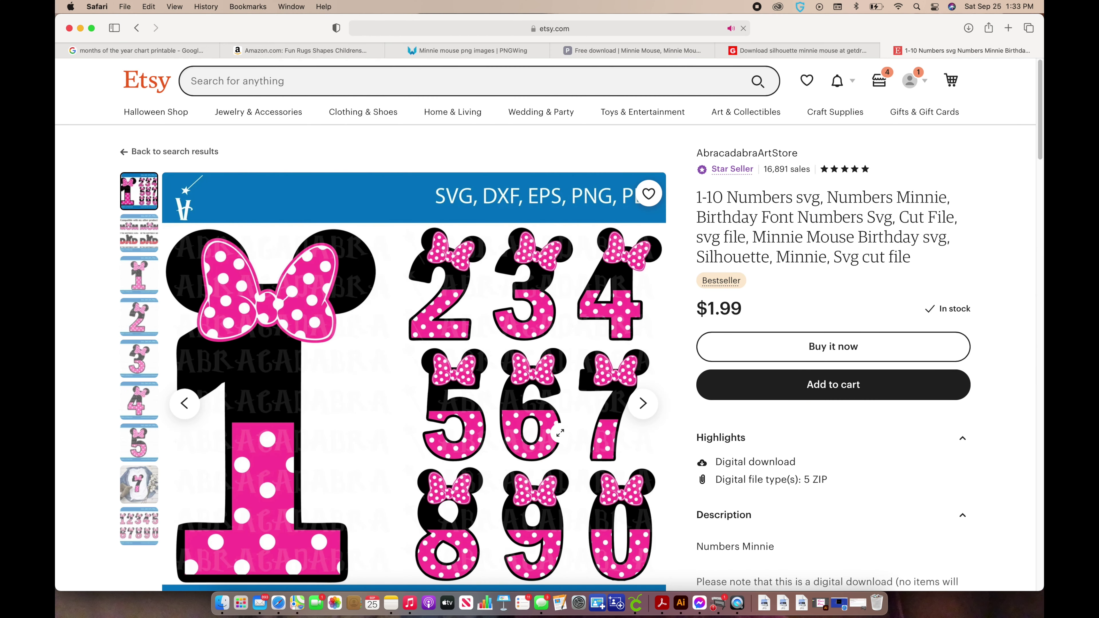
{"action": "left_click", "coordinate": [736, 392]}
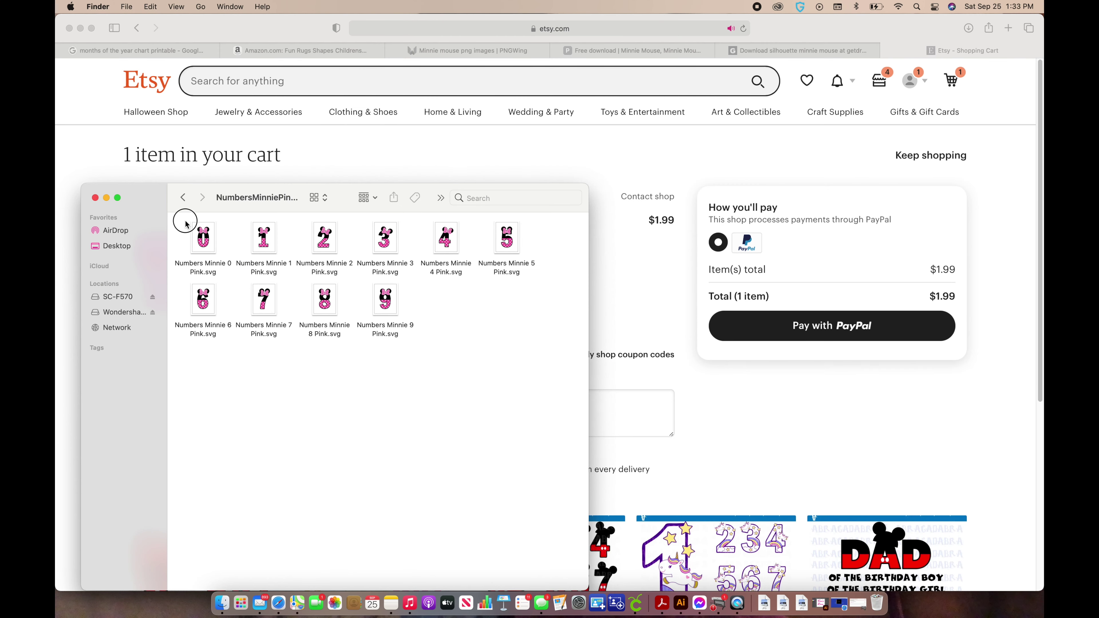
{"action": "left_click_drag", "start_coordinate": [185, 223], "coordinate": [524, 379]}
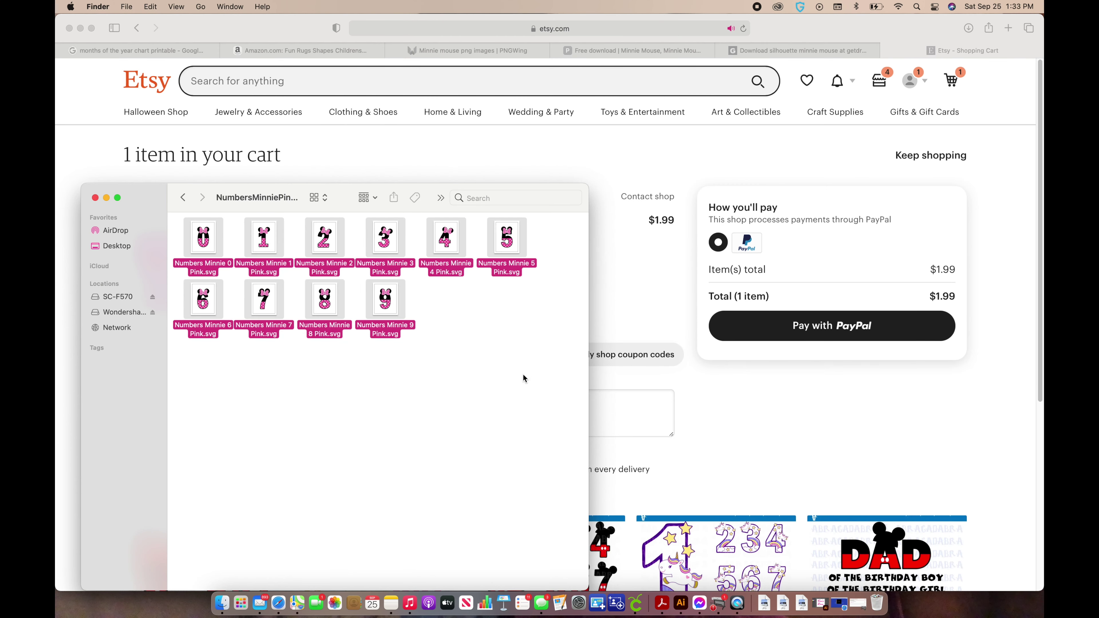
- Switch to Cricut Design Space and choose the toppng.com Minnie head silhouette PNG from Downloads as a new image upload
{"action": "left_click", "coordinate": [636, 606]}
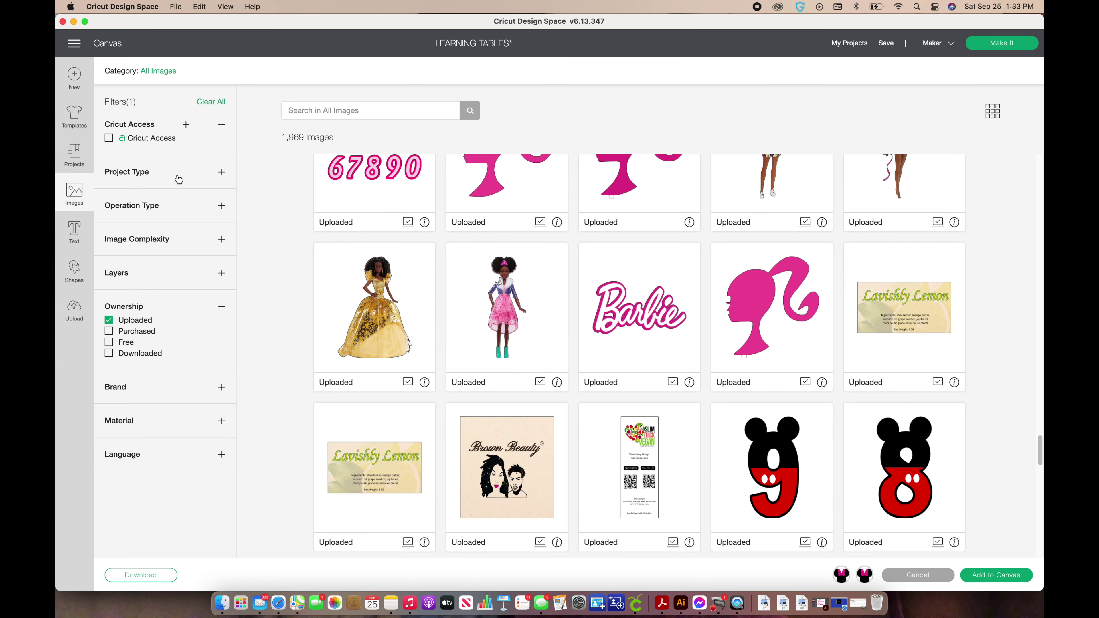
{"action": "left_click", "coordinate": [74, 310]}
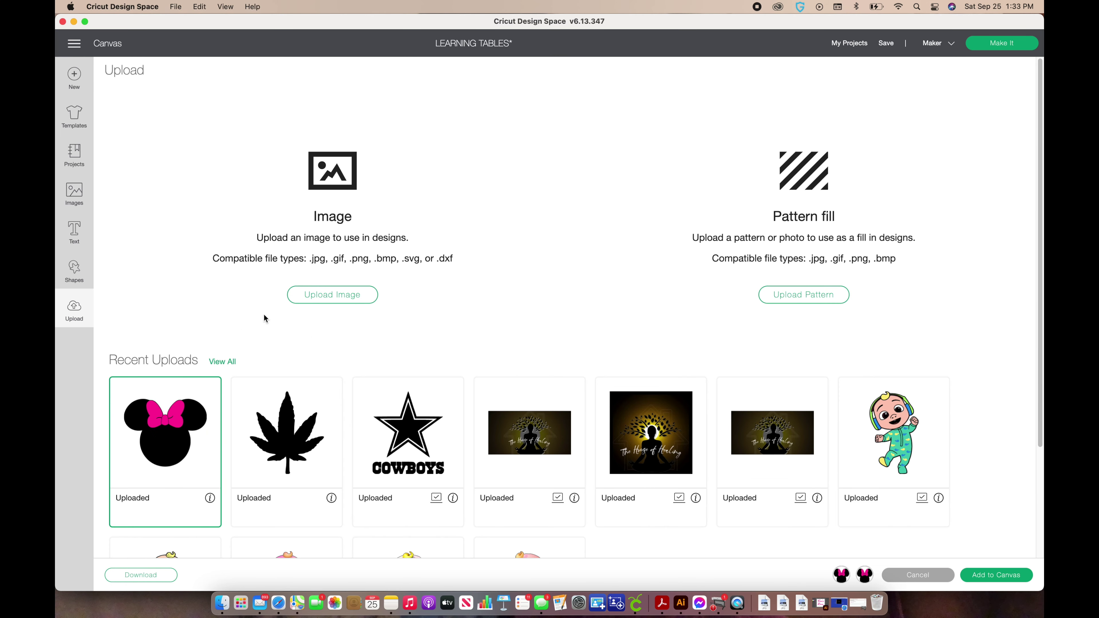
{"action": "left_click", "coordinate": [315, 303]}
{"action": "left_click", "coordinate": [575, 305]}
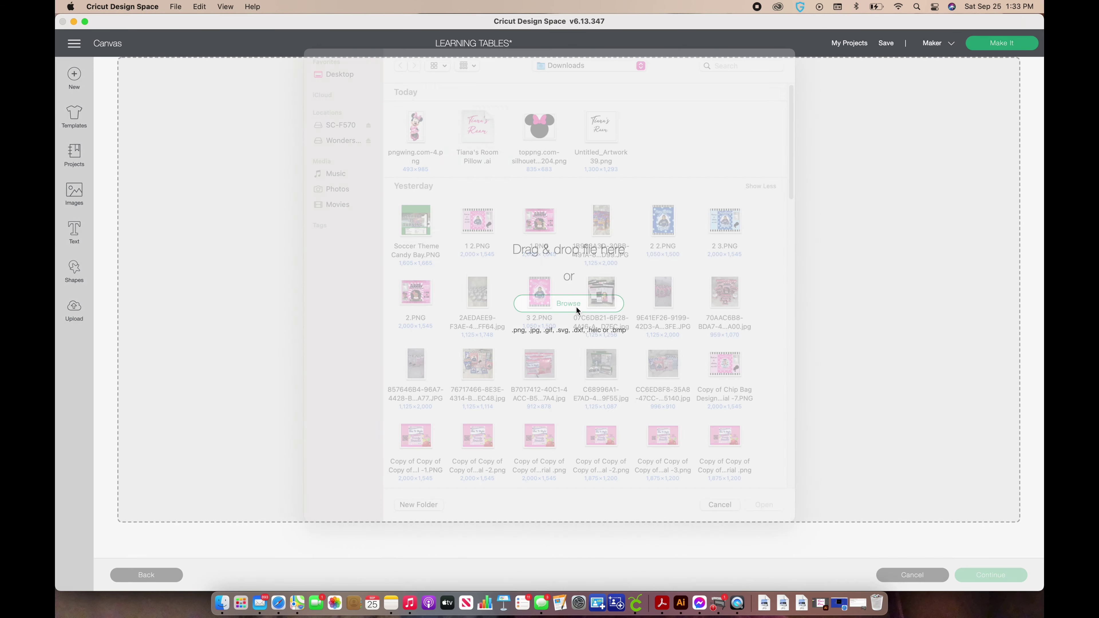
{"action": "double_click", "coordinate": [541, 143]}
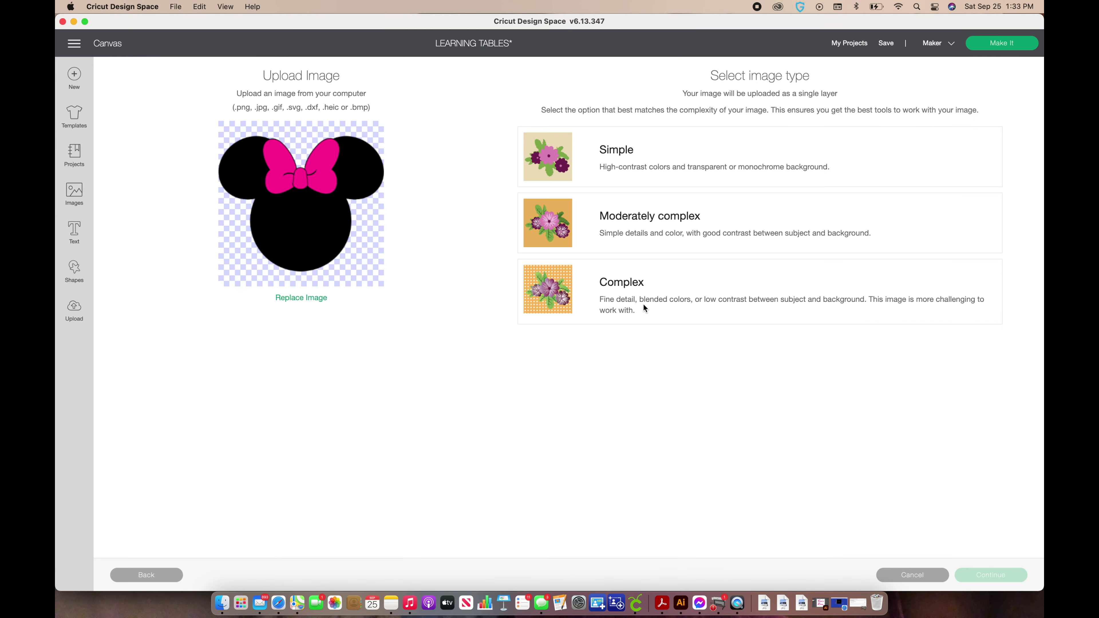
- Set the Minnie head's image type to Complex and upload it as a Print Then Cut image named "Minnie MOuse head"
{"action": "left_click", "coordinate": [658, 290]}
{"action": "left_click", "coordinate": [996, 580]}
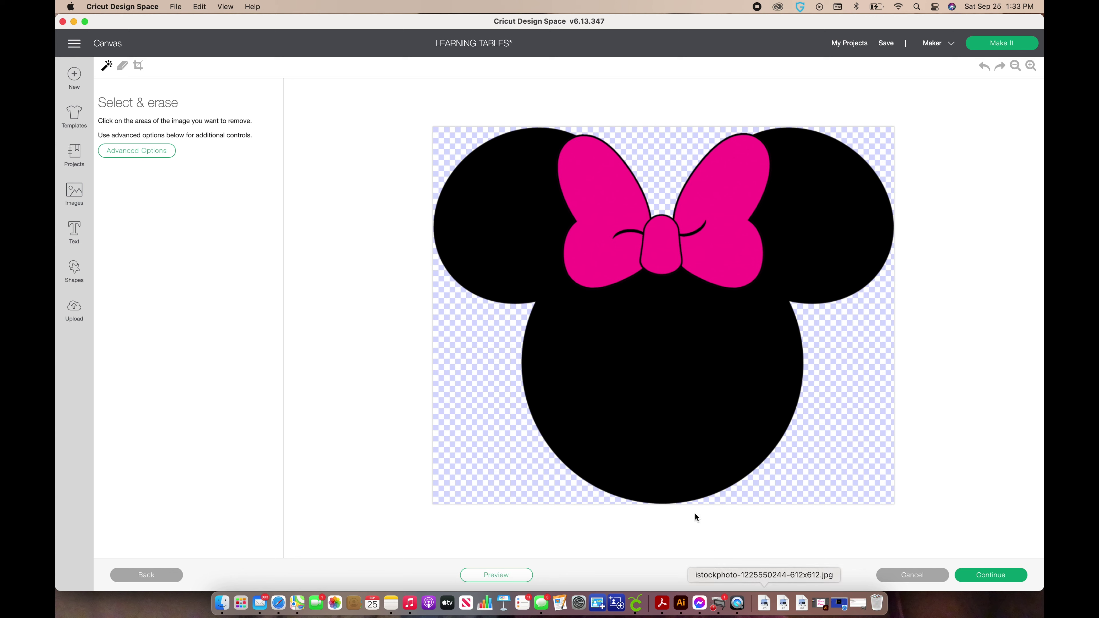
{"action": "left_click", "coordinate": [979, 575]}
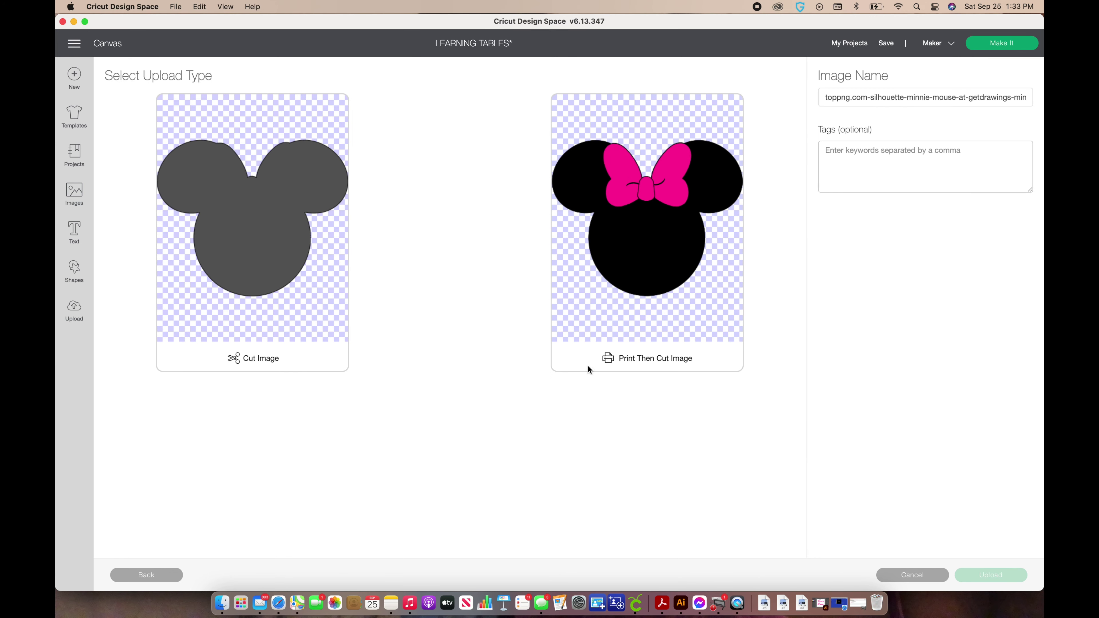
{"action": "left_click", "coordinate": [638, 333]}
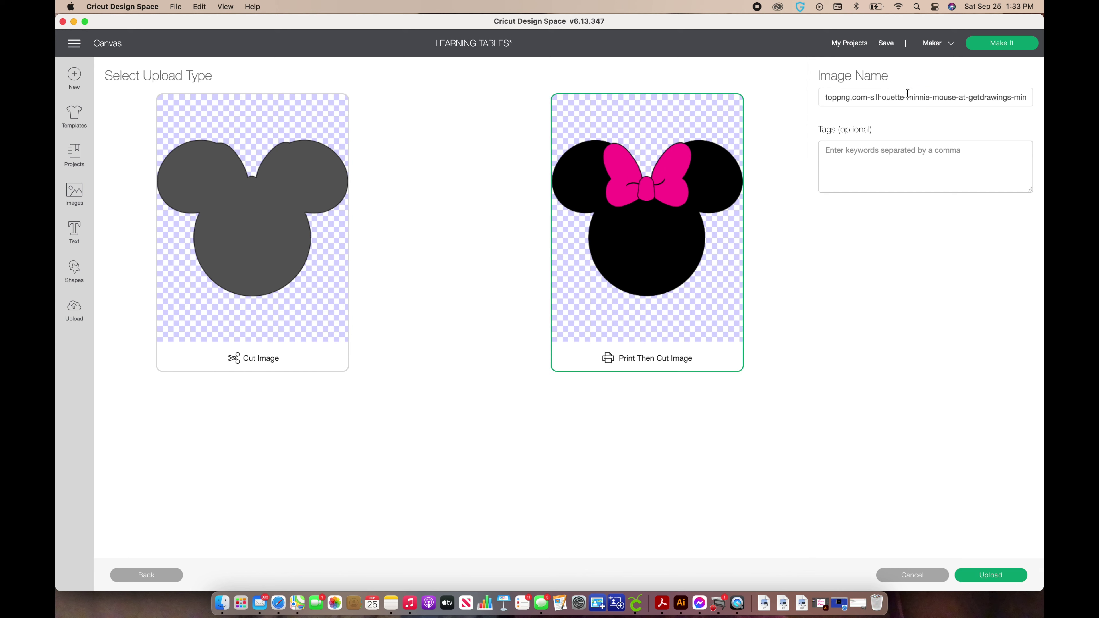
{"action": "triple_click", "coordinate": [889, 90]}
{"action": "type", "text": "Minnie MOuse head"}
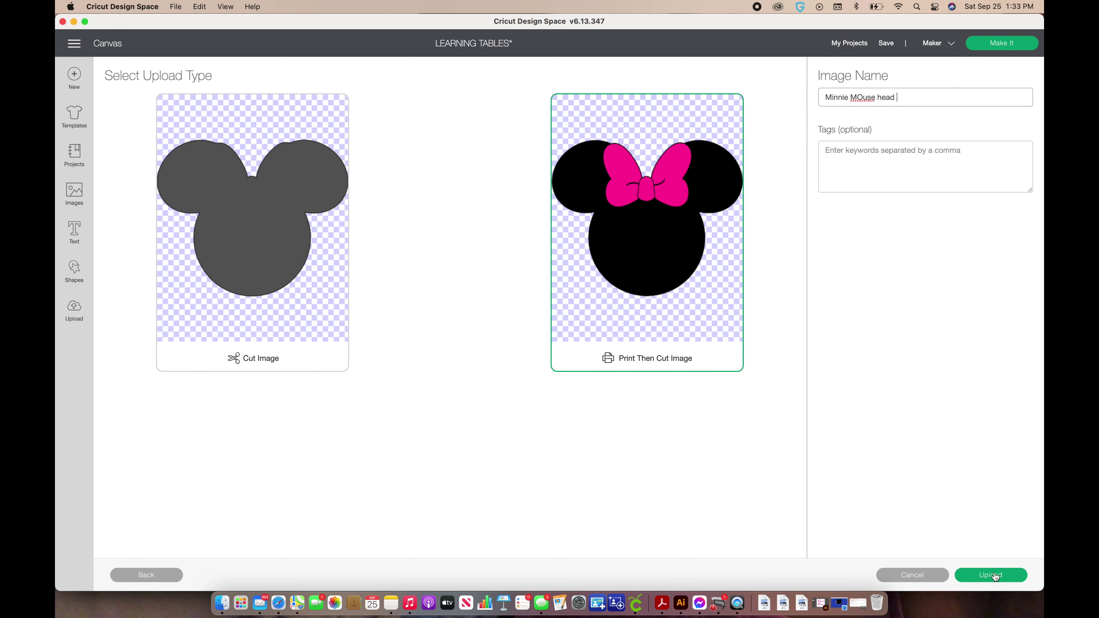
{"action": "left_click", "coordinate": [996, 576]}
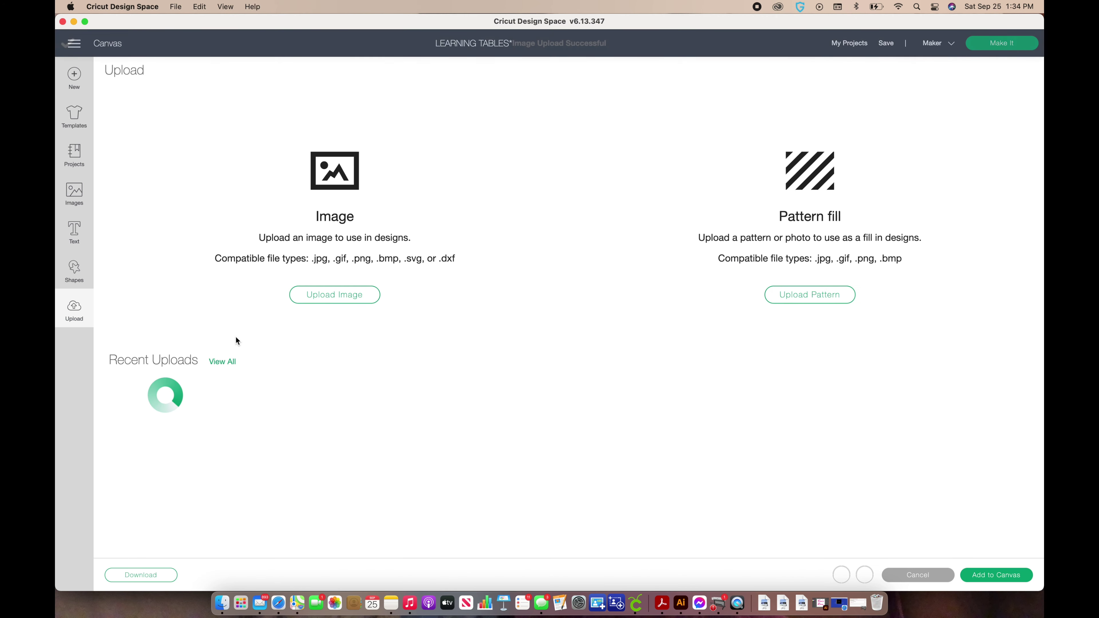
- Start another image upload, search the computer for "minnie" and choose Numbers Minnie 0 Pink.png
{"action": "left_click", "coordinate": [336, 297]}
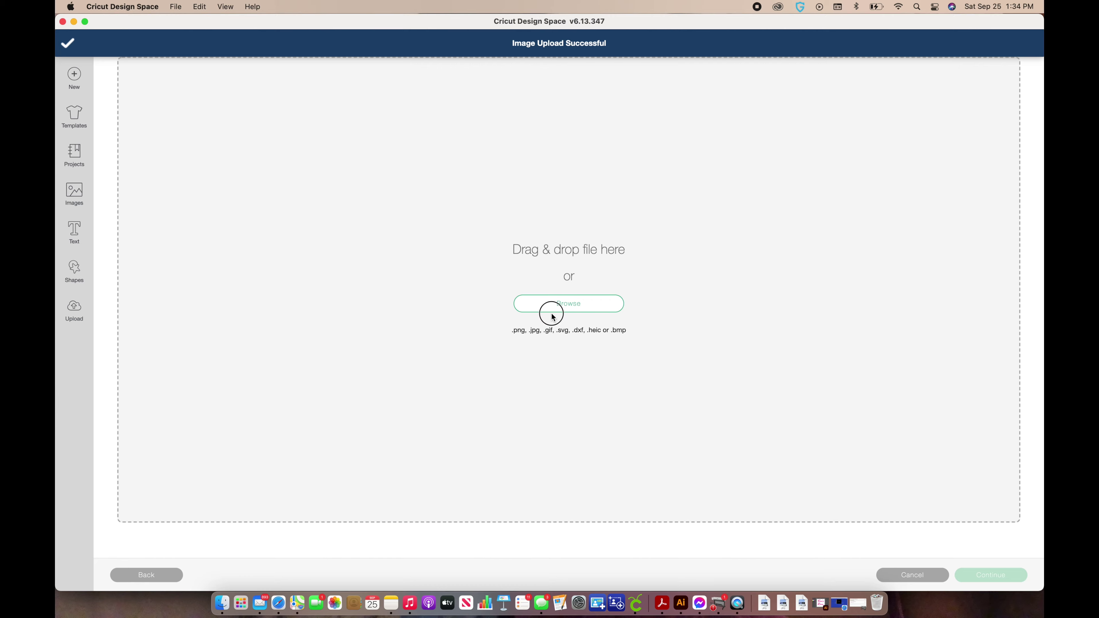
{"action": "left_click", "coordinate": [583, 303]}
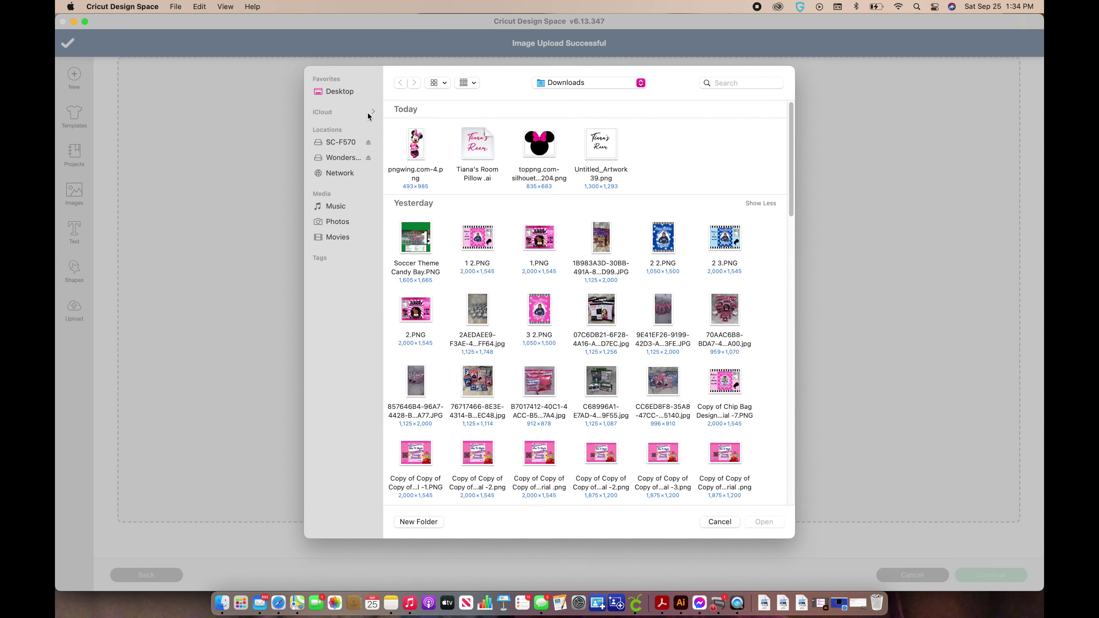
{"action": "left_click", "coordinate": [722, 82]}
{"action": "type", "text": "minnie"}
{"action": "key", "text": "Return"}
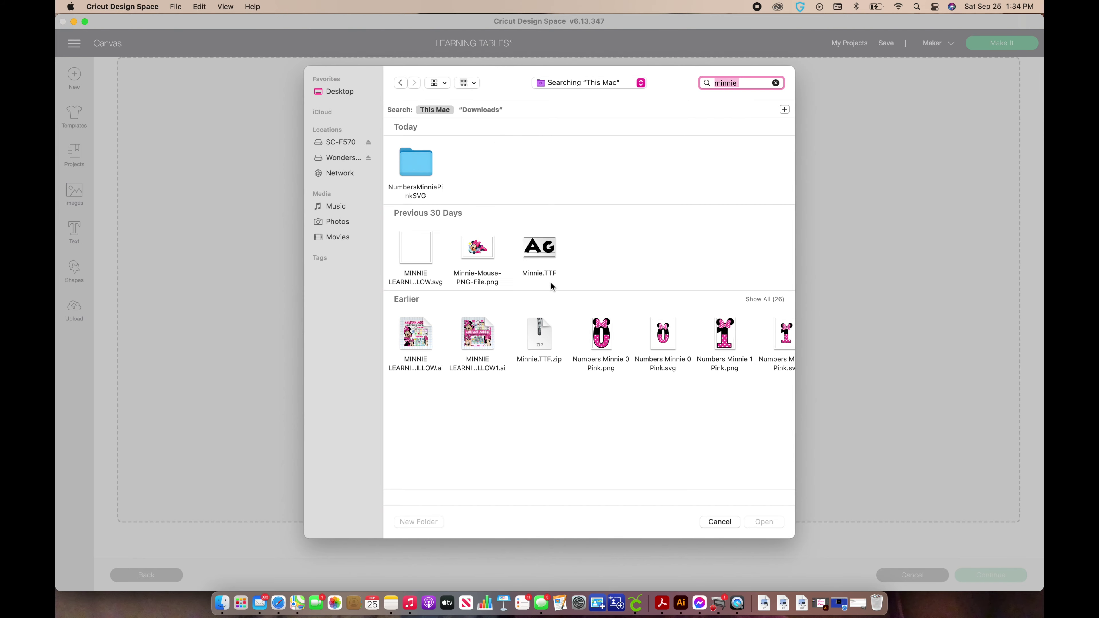
{"action": "left_click", "coordinate": [599, 336]}
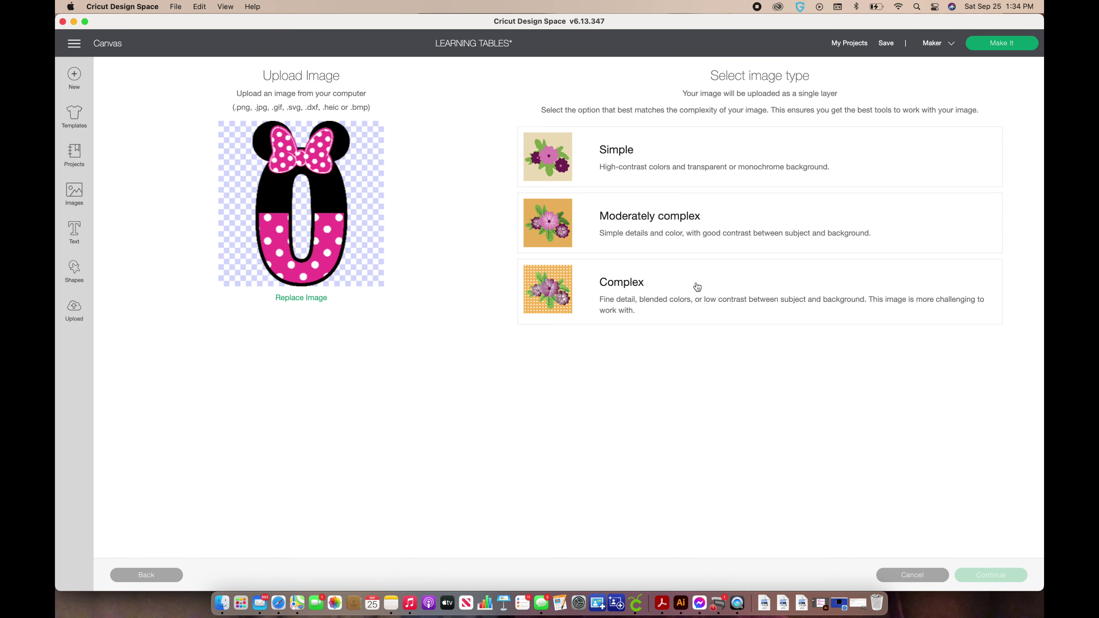
- Set the number 0's image type to Complex, keep its background as is, and upload it as a Print Then Cut image
{"action": "left_click", "coordinate": [637, 288]}
{"action": "left_click", "coordinate": [988, 577]}
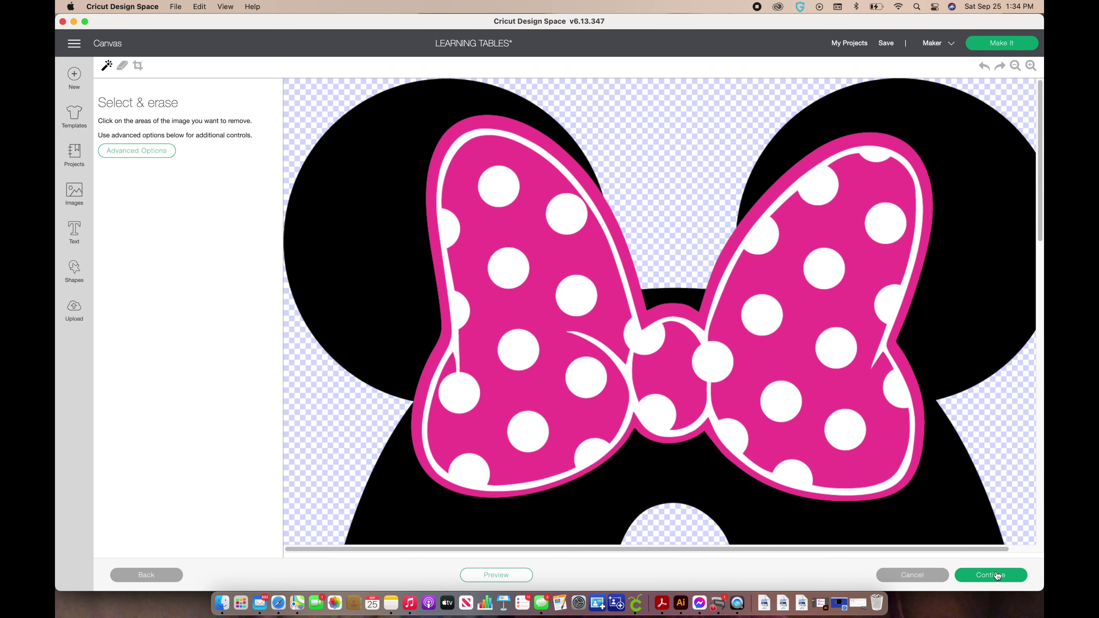
{"action": "left_click", "coordinate": [1016, 66]}
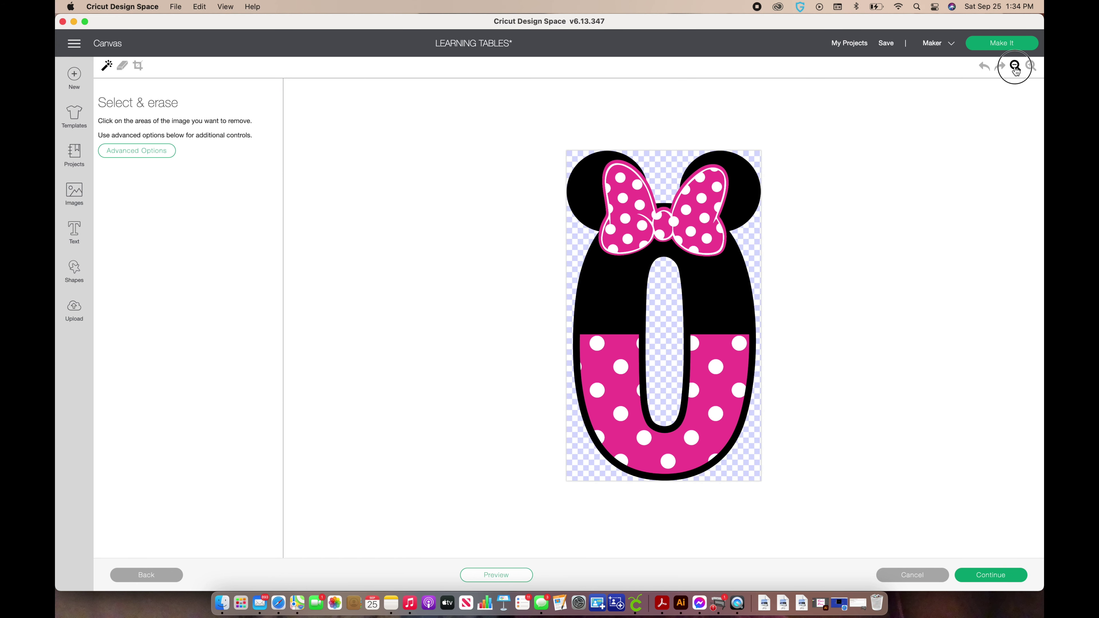
{"action": "left_click", "coordinate": [992, 578]}
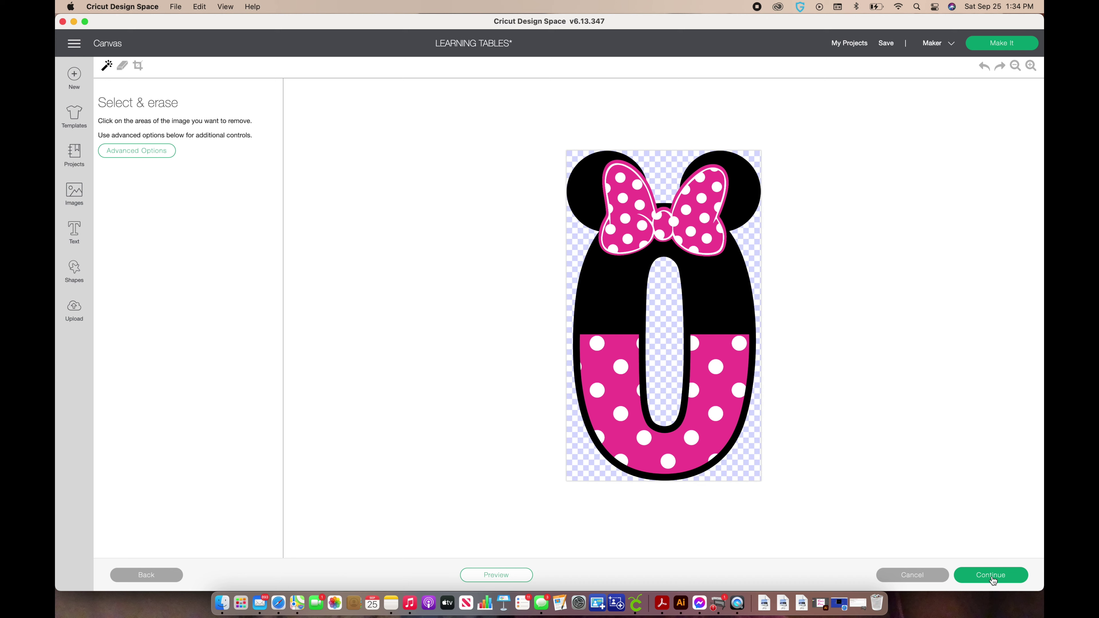
{"action": "left_click", "coordinate": [669, 314]}
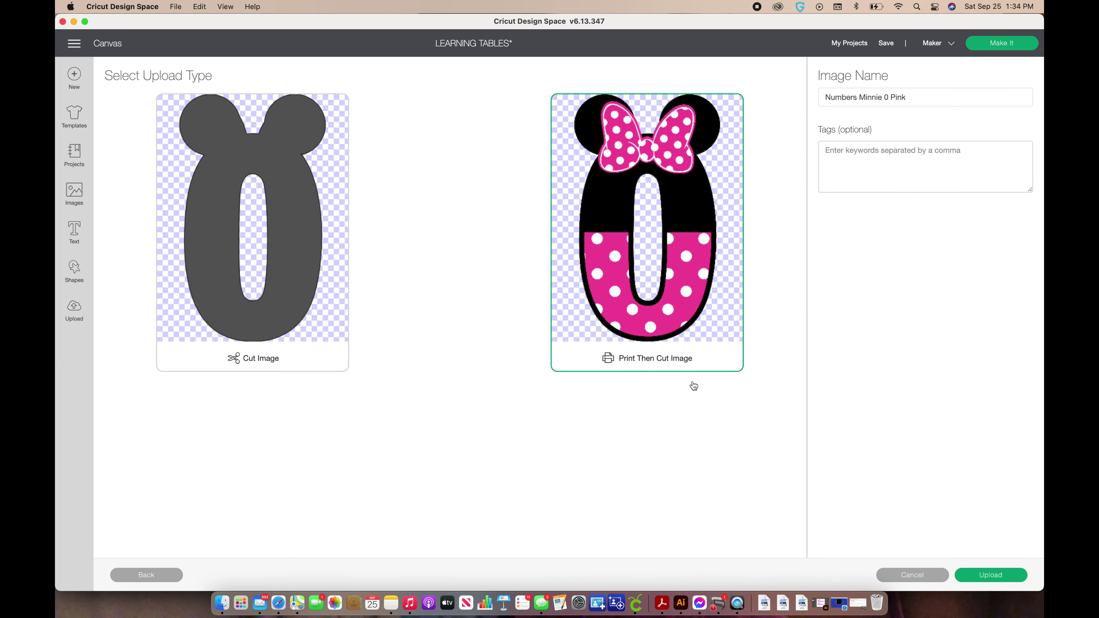
{"action": "left_click_drag", "start_coordinate": [908, 98], "coordinate": [1042, 104]}
{"action": "left_click", "coordinate": [982, 576]}
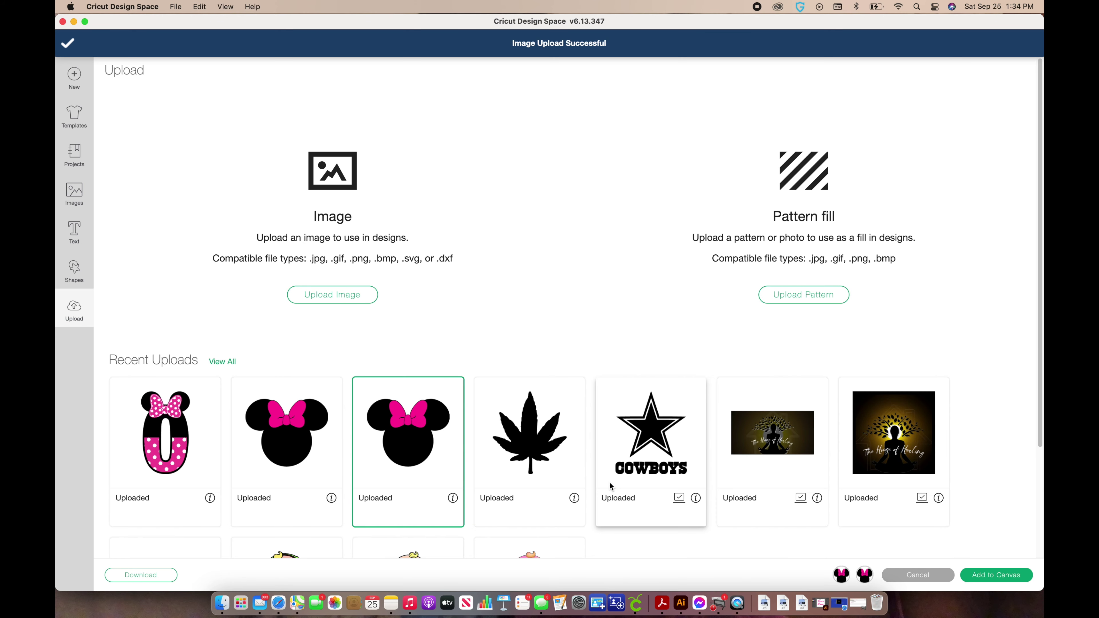
- Show all uploaded images and select the pink Minnie number images for the project
{"action": "left_click", "coordinate": [226, 364]}
{"action": "left_click_drag", "start_coordinate": [1041, 186], "coordinate": [1018, 518]}
{"action": "left_click", "coordinate": [870, 480]}
{"action": "left_click", "coordinate": [803, 481]}
{"action": "left_click", "coordinate": [656, 479]}
{"action": "left_click", "coordinate": [501, 482]}
{"action": "left_click", "coordinate": [372, 470]}
{"action": "left_click", "coordinate": [864, 277]}
{"action": "left_click", "coordinate": [770, 290]}
{"action": "left_click", "coordinate": [624, 291]}
{"action": "left_click", "coordinate": [520, 295]}
{"action": "left_click", "coordinate": [415, 298]}
{"action": "left_click_drag", "start_coordinate": [1040, 330], "coordinate": [1040, 171]}
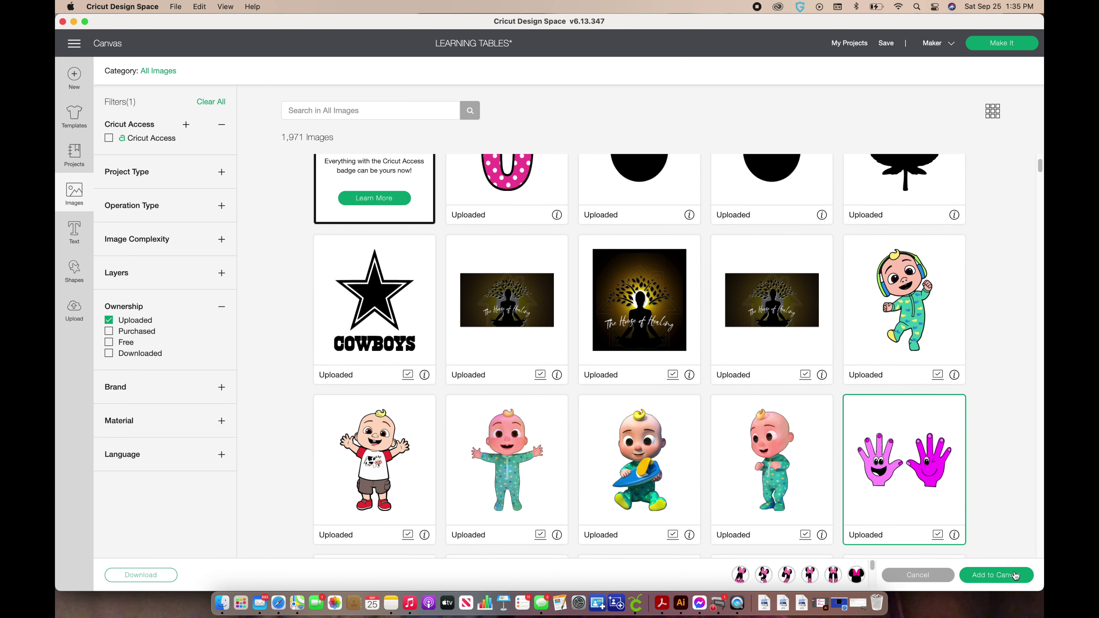
- Add the selected images to the canvas and move them into separate clusters along its upper area
{"action": "left_click", "coordinate": [1016, 575]}
{"action": "left_click_drag", "start_coordinate": [438, 132], "coordinate": [413, 142]}
{"action": "left_click_drag", "start_coordinate": [248, 165], "coordinate": [612, 132]}
- Insert a square shape on the canvas
{"action": "left_click", "coordinate": [75, 268]}
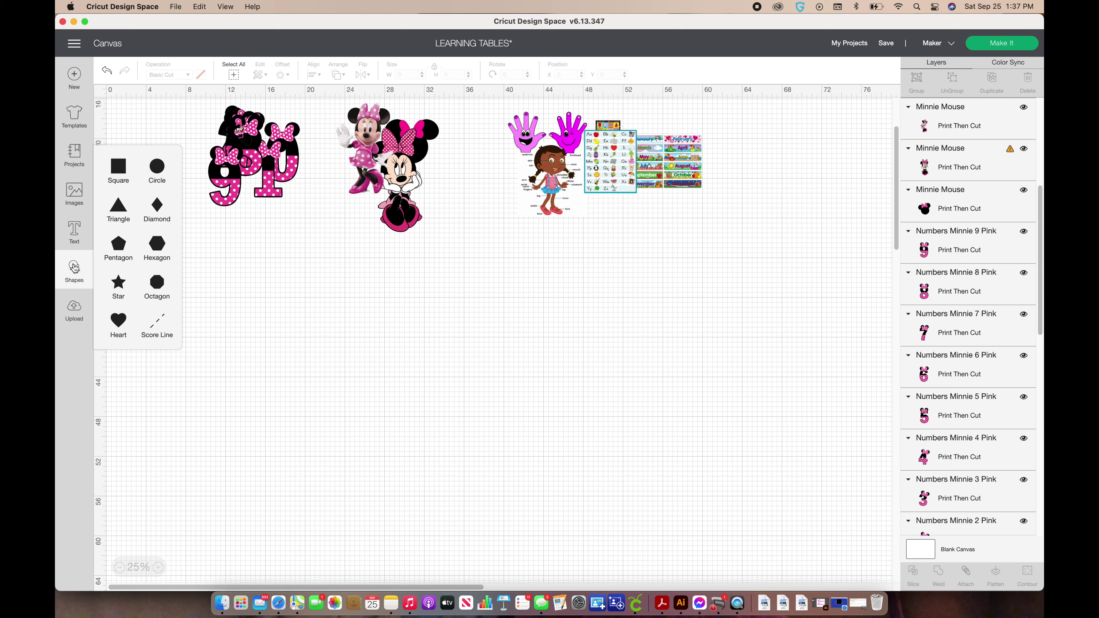
{"action": "left_click", "coordinate": [120, 175]}
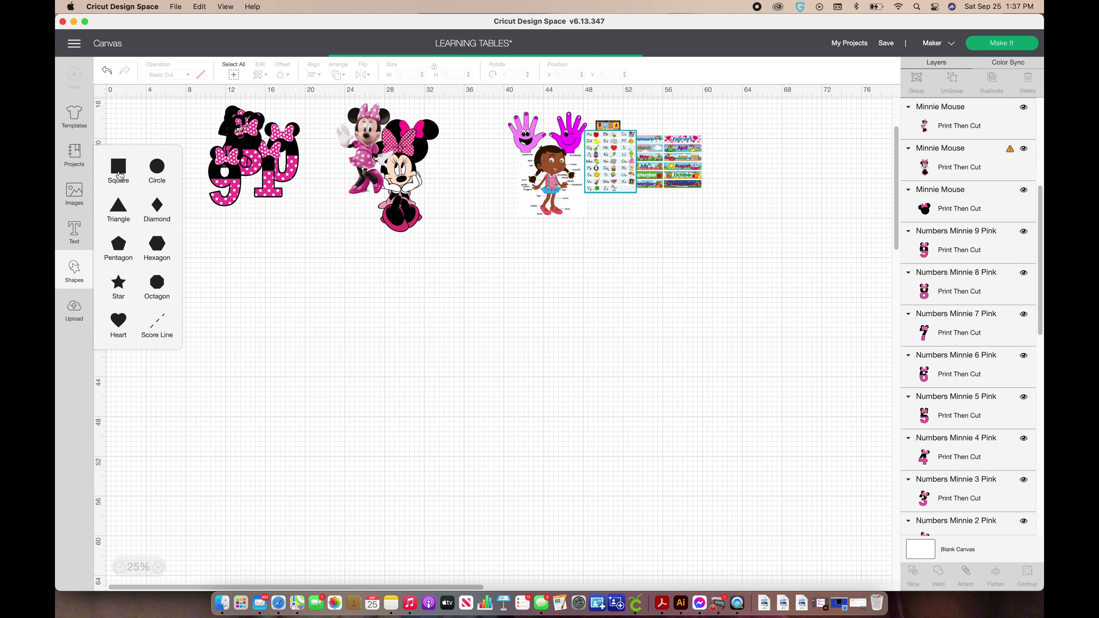
- Enlarge the square below the image clusters and set its size to 18.31 in wide by 13.5 in high
{"action": "left_click_drag", "start_coordinate": [127, 116], "coordinate": [398, 324]}
{"action": "left_click_drag", "start_coordinate": [443, 359], "coordinate": [643, 474]}
{"action": "left_click_drag", "start_coordinate": [481, 368], "coordinate": [388, 315]}
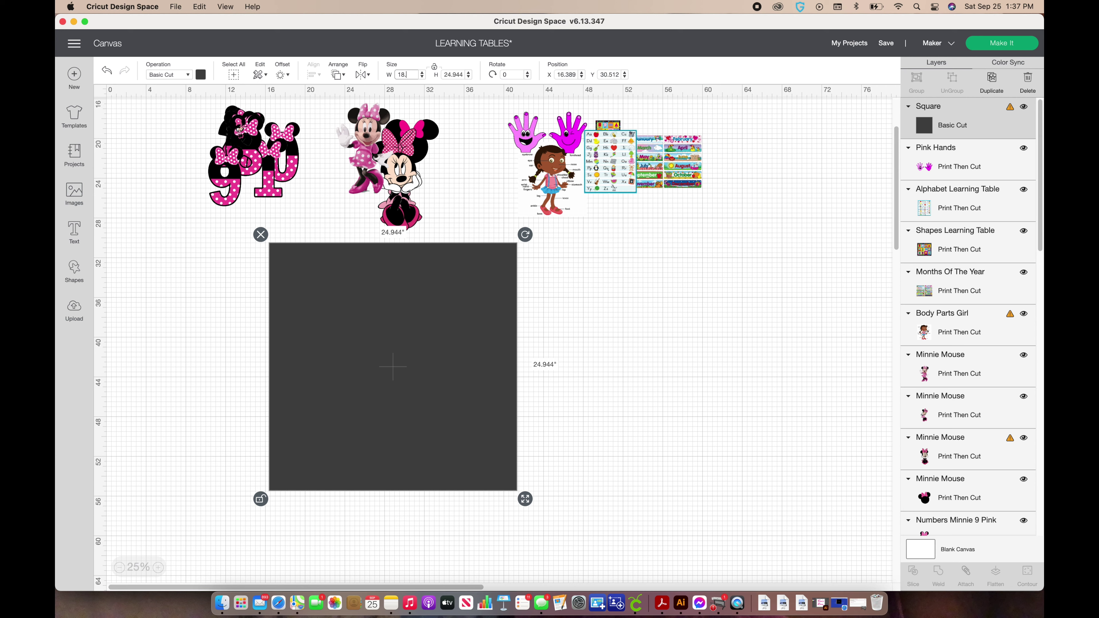
{"action": "key", "text": "Tab"}
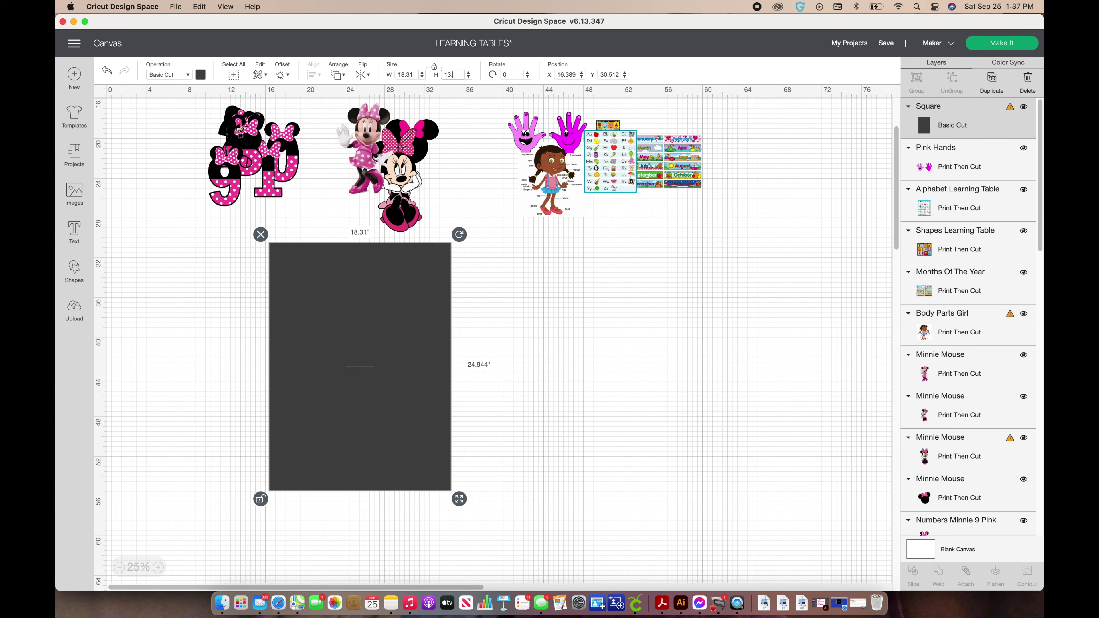
{"action": "type", "text": "13.5"}
{"action": "key", "text": "Return"}
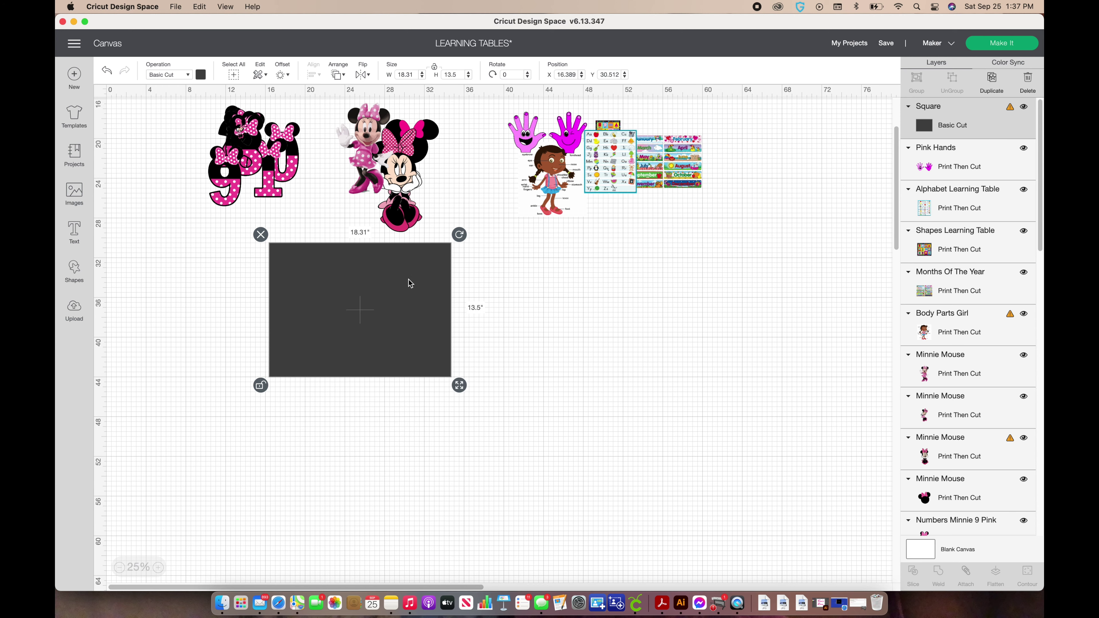
- Change the large rectangle's material color to light pink
{"action": "left_click", "coordinate": [517, 298]}
{"action": "left_click", "coordinate": [437, 299]}
{"action": "left_click", "coordinate": [202, 77]}
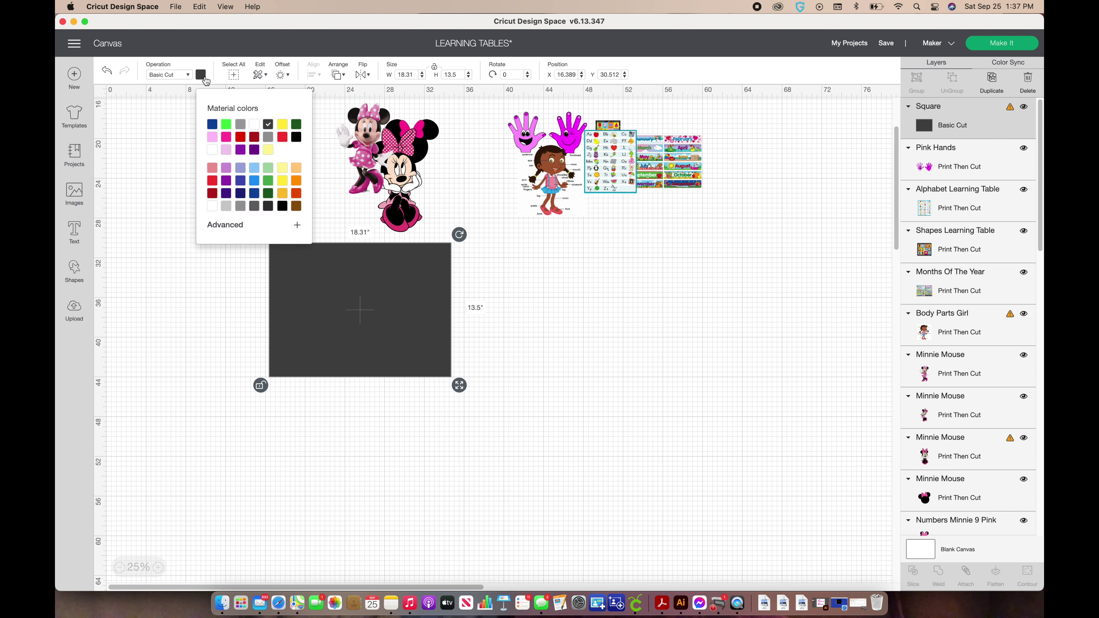
{"action": "left_click", "coordinate": [212, 138]}
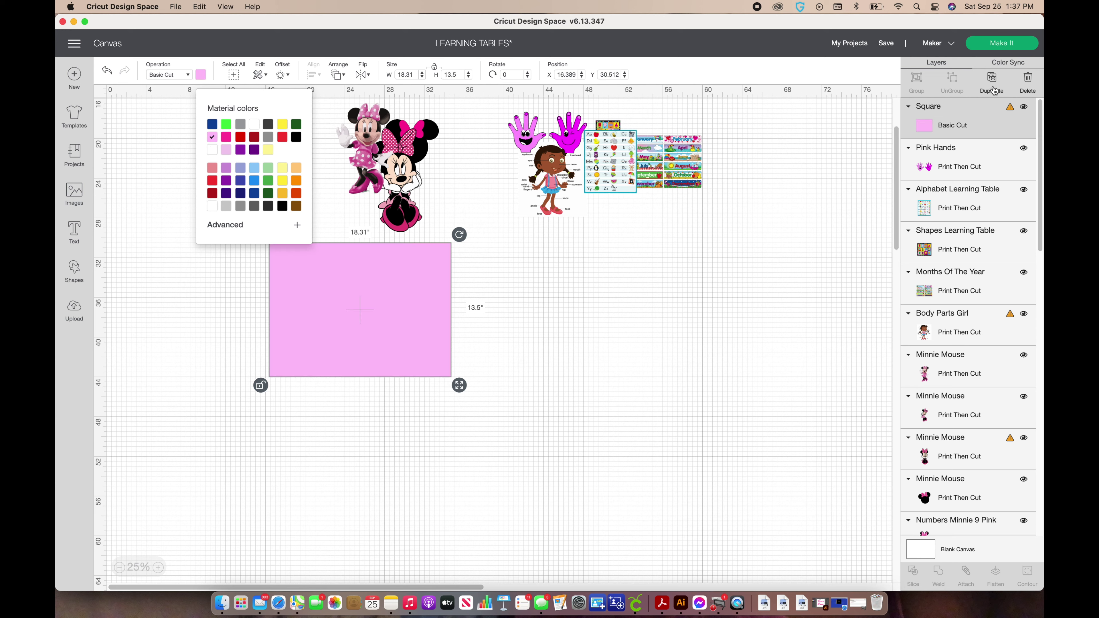
- Duplicate the pink rectangle, place the copy beside it and color the copy light yellow
{"action": "left_click", "coordinate": [457, 345]}
{"action": "key", "text": "super+d"}
{"action": "left_click_drag", "start_coordinate": [390, 289], "coordinate": [602, 301]}
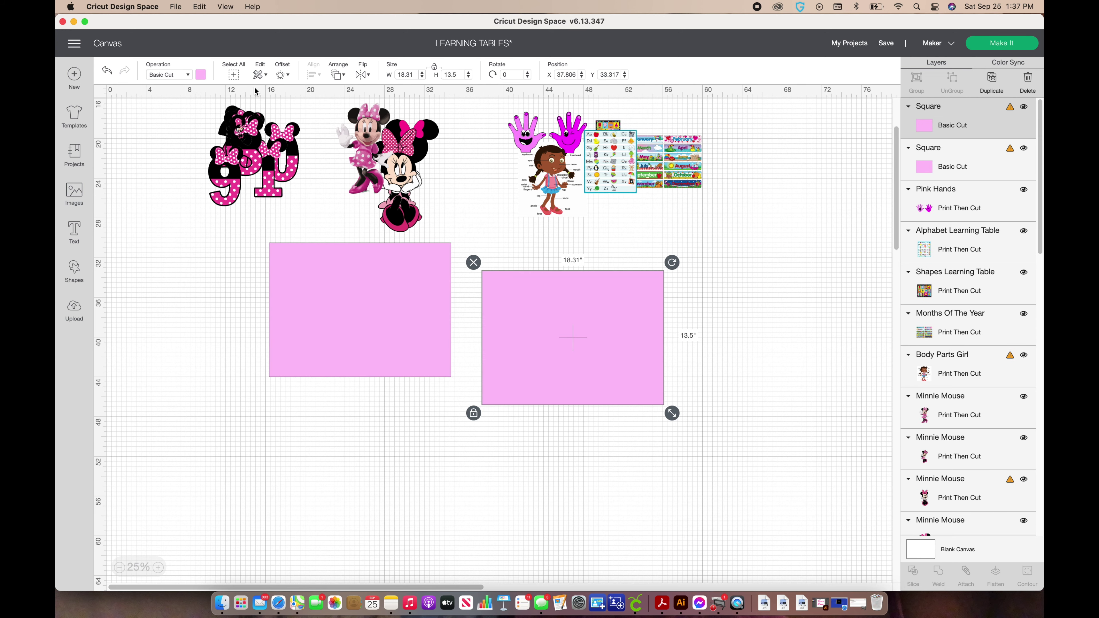
{"action": "left_click", "coordinate": [201, 77]}
{"action": "left_click", "coordinate": [268, 150]}
- Place the yellow rectangle over the lower part of the pink one and shorten it to about 7.9 in high
{"action": "left_click_drag", "start_coordinate": [631, 321], "coordinate": [418, 345]}
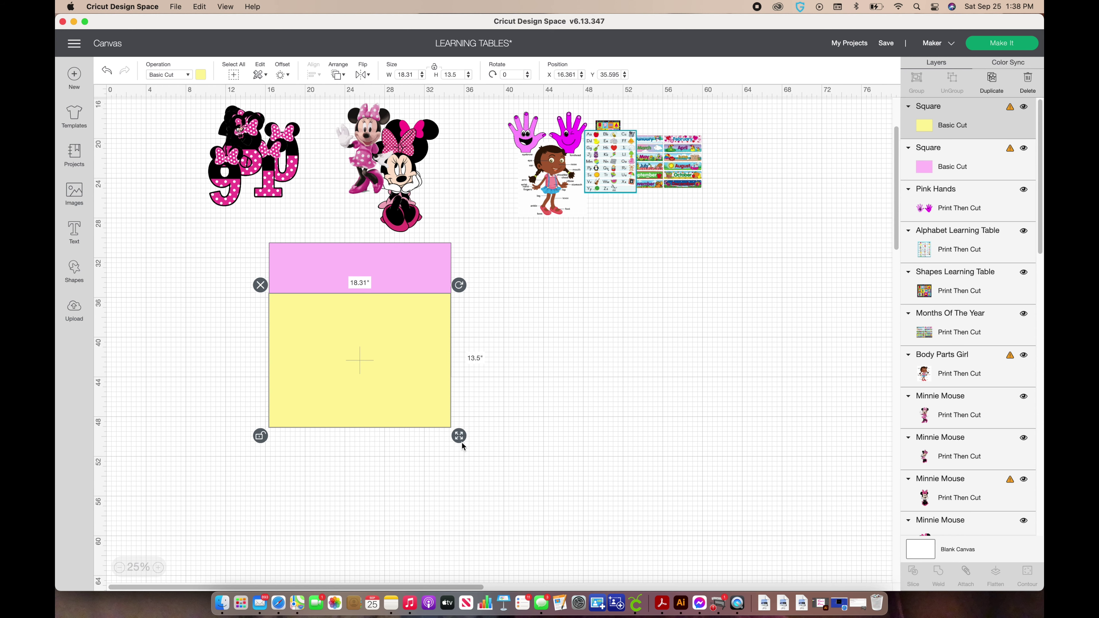
{"action": "left_click_drag", "start_coordinate": [459, 436], "coordinate": [461, 386]}
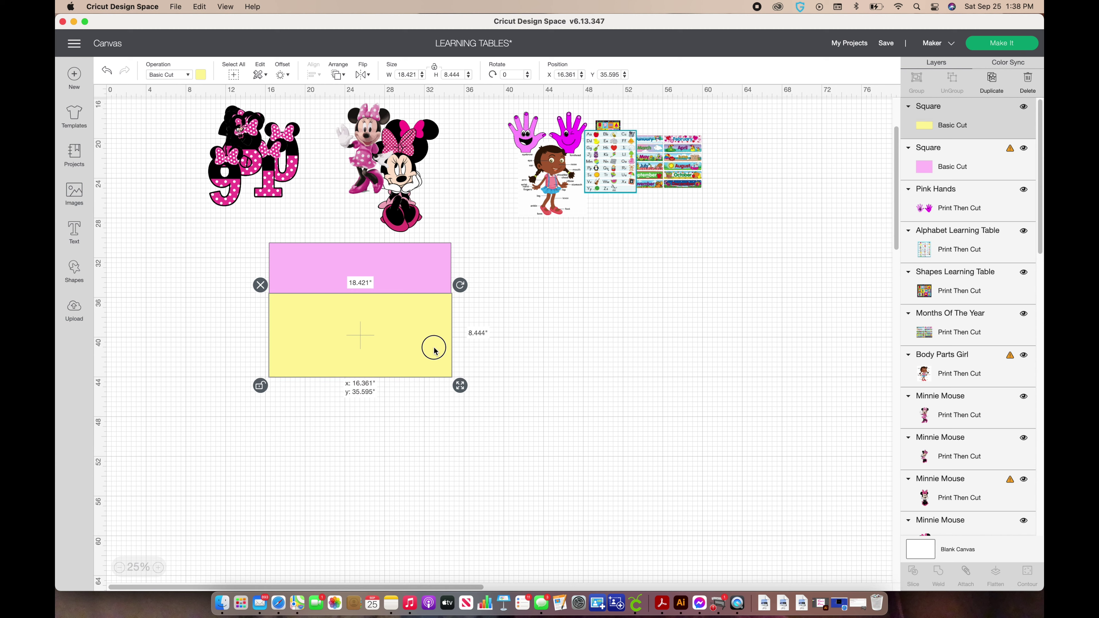
{"action": "left_click_drag", "start_coordinate": [457, 384], "coordinate": [460, 380]}
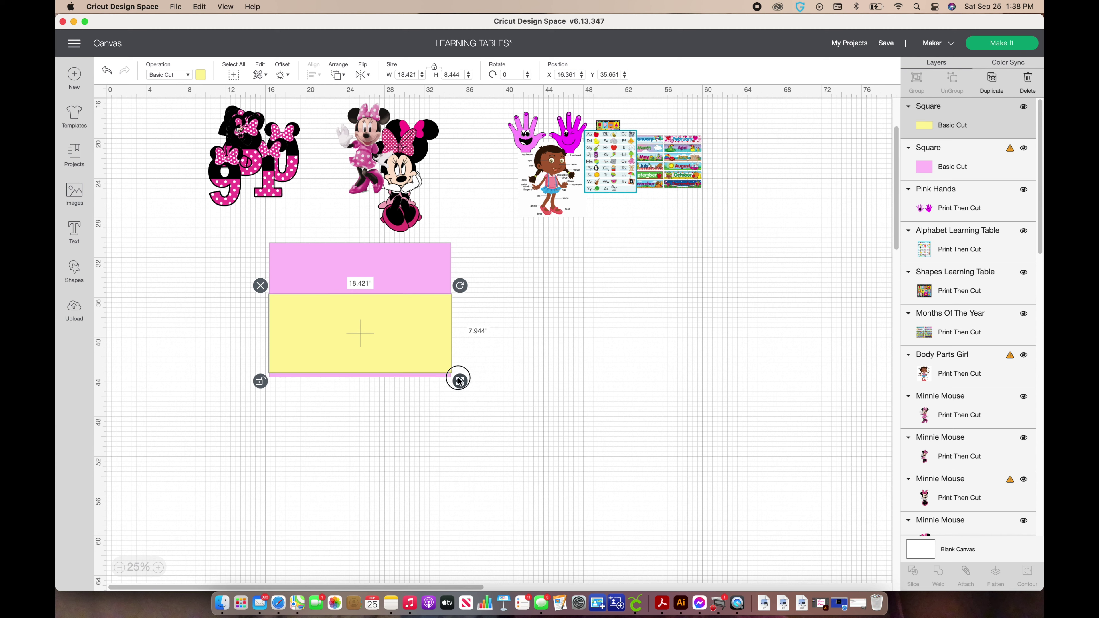
- Group the pink and yellow rectangles together
{"action": "left_click", "coordinate": [295, 260]}
{"action": "left_click_drag", "start_coordinate": [278, 250], "coordinate": [552, 452]}
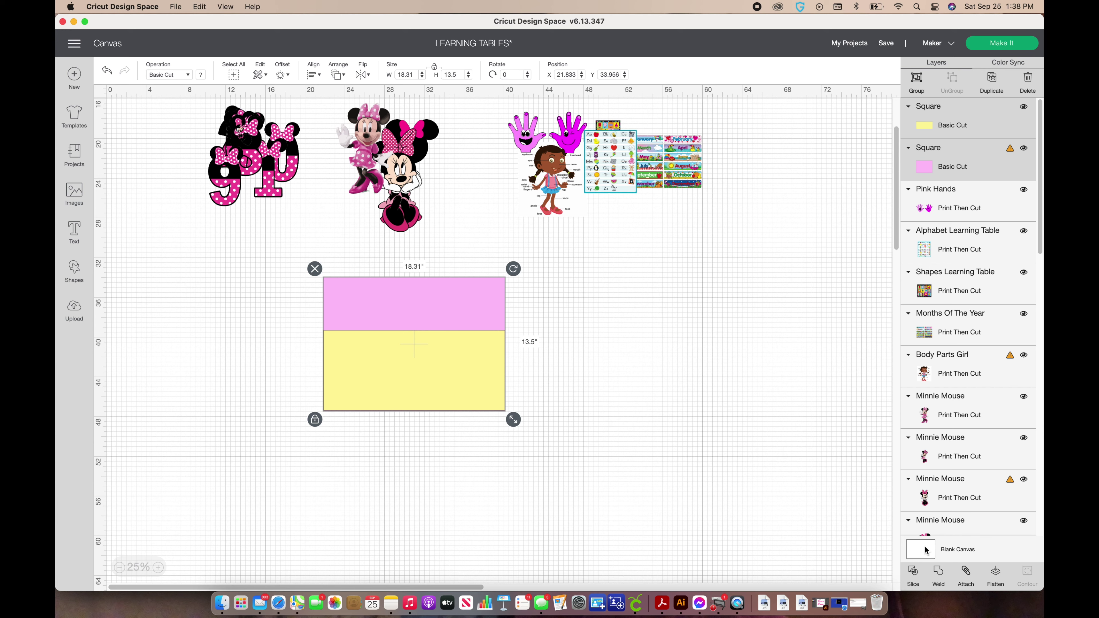
{"action": "left_click", "coordinate": [917, 82]}
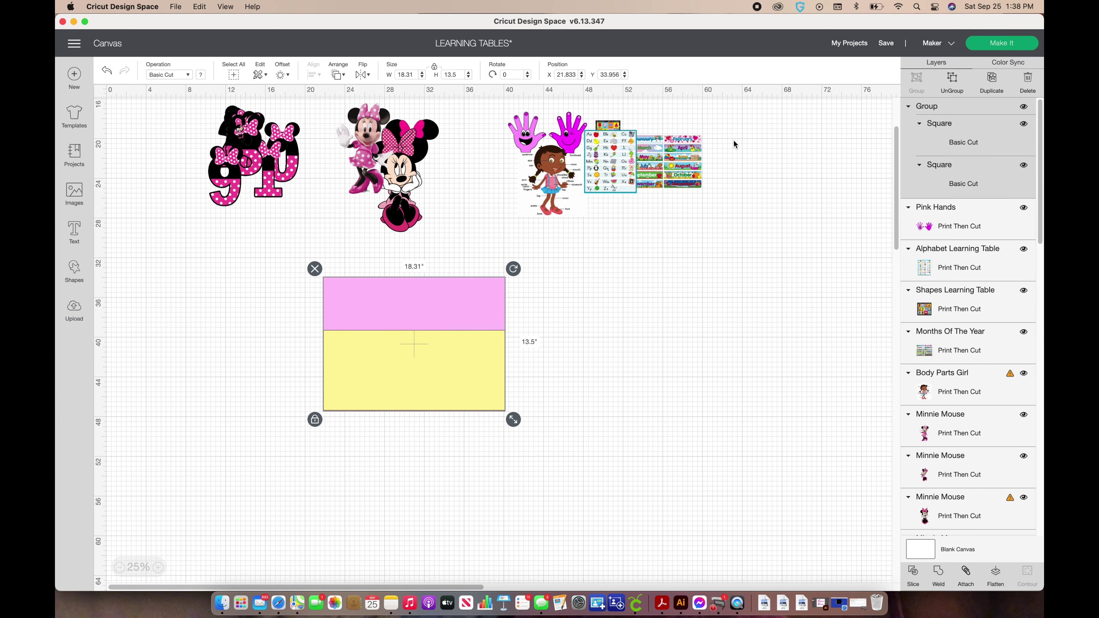
{"action": "left_click", "coordinate": [599, 310]}
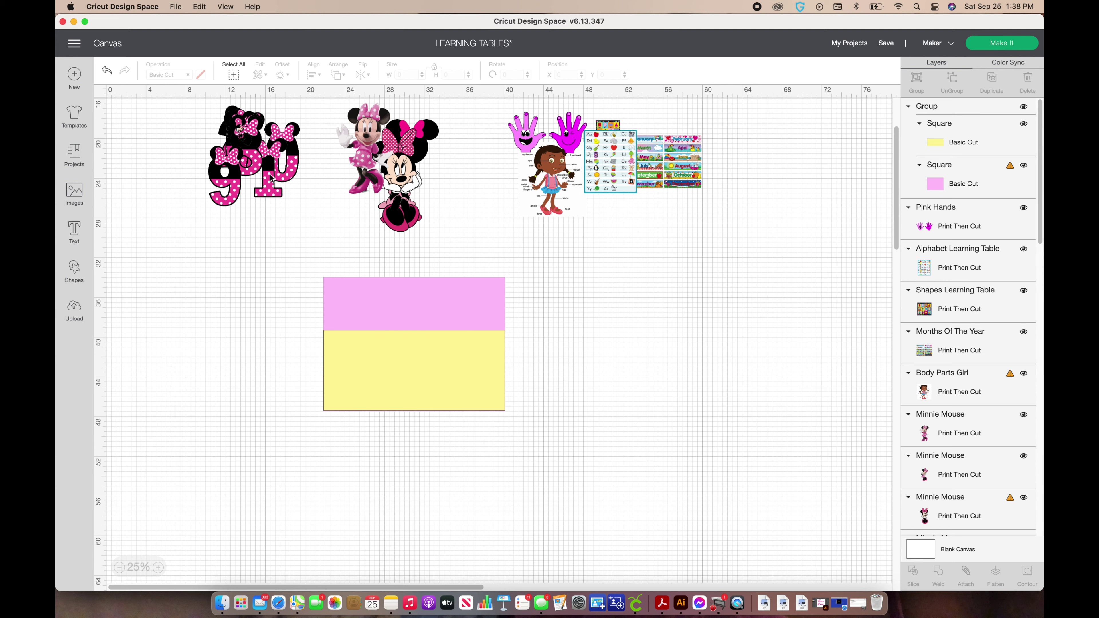
- Arrange the Minnie numbers 0 to 10 in one vertical column beside the rectangles and group them
{"action": "left_click_drag", "start_coordinate": [286, 161], "coordinate": [326, 202]}
{"action": "left_click_drag", "start_coordinate": [291, 135], "coordinate": [630, 234]}
{"action": "left_click_drag", "start_coordinate": [309, 205], "coordinate": [628, 387]}
{"action": "left_click_drag", "start_coordinate": [487, 428], "coordinate": [626, 458]}
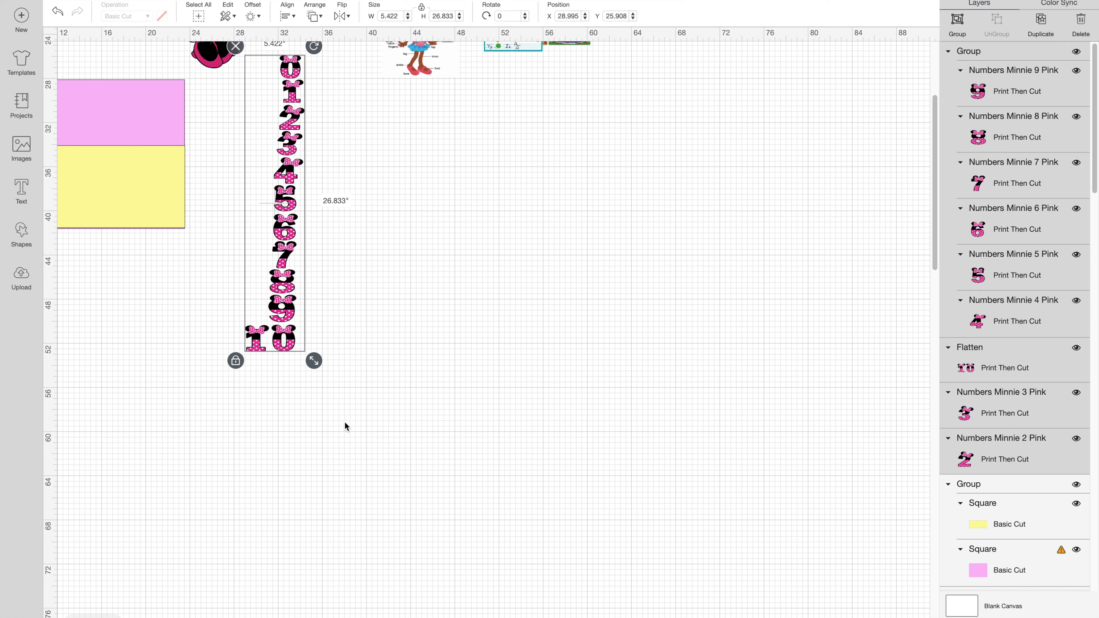
{"action": "left_click", "coordinate": [951, 33]}
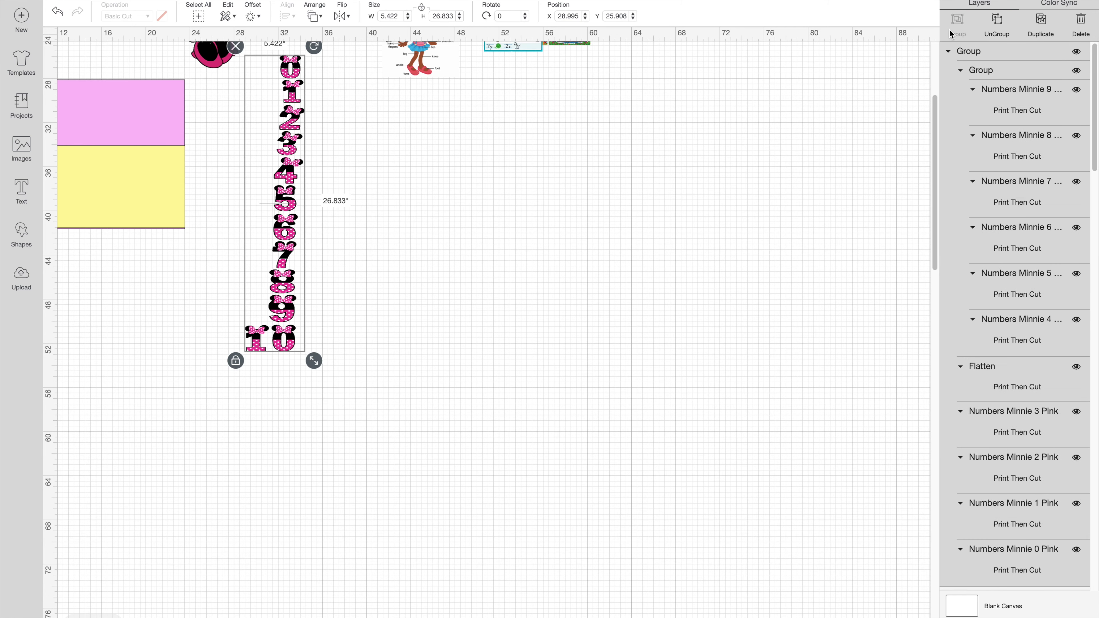
{"action": "left_click_drag", "start_coordinate": [295, 177], "coordinate": [293, 180]}
{"action": "key", "text": "Escape"}
{"action": "scroll", "coordinate": [493, 329], "scroll_direction": "left", "scroll_amount": 5}
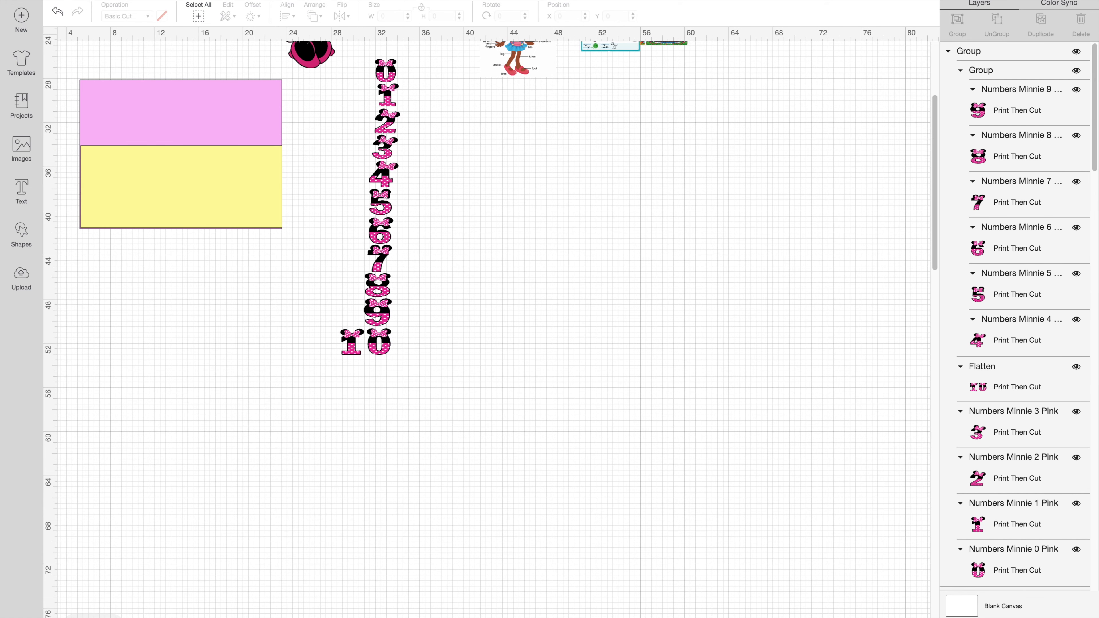
{"action": "scroll", "coordinate": [931, 103], "scroll_direction": "up", "scroll_amount": 5}
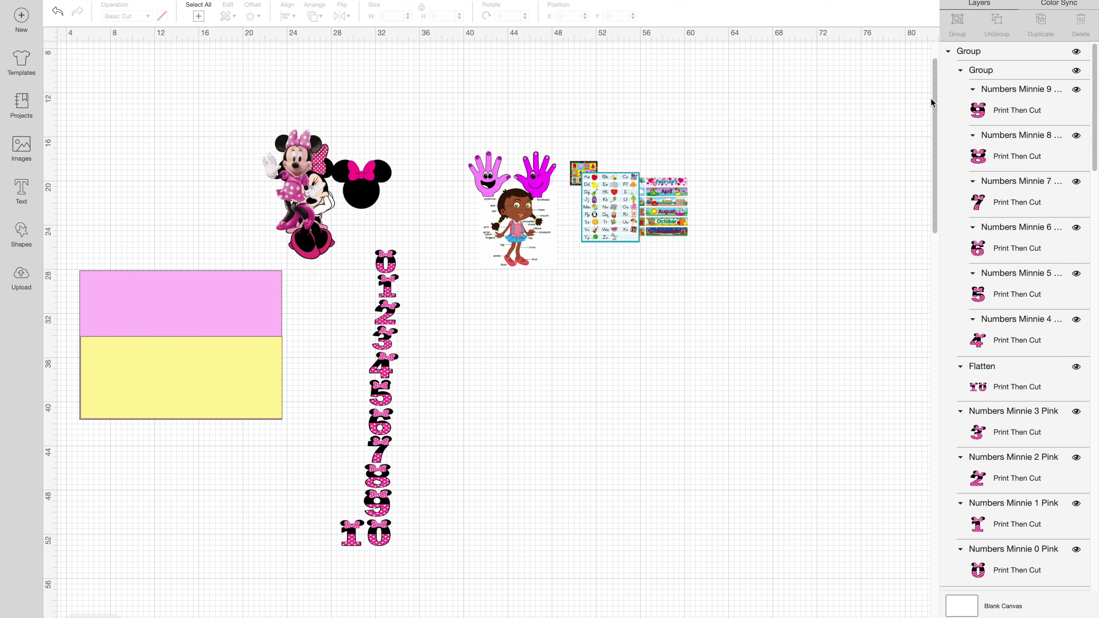
- Shrink the number column to the background's height along its right edge and ungroup the outer group
{"action": "left_click_drag", "start_coordinate": [380, 311], "coordinate": [259, 334]}
{"action": "left_click", "coordinate": [207, 577]}
{"action": "left_click_drag", "start_coordinate": [290, 581], "coordinate": [265, 431]}
{"action": "left_click_drag", "start_coordinate": [241, 393], "coordinate": [269, 392]}
{"action": "left_click", "coordinate": [1013, 24]}
{"action": "left_click", "coordinate": [383, 446]}
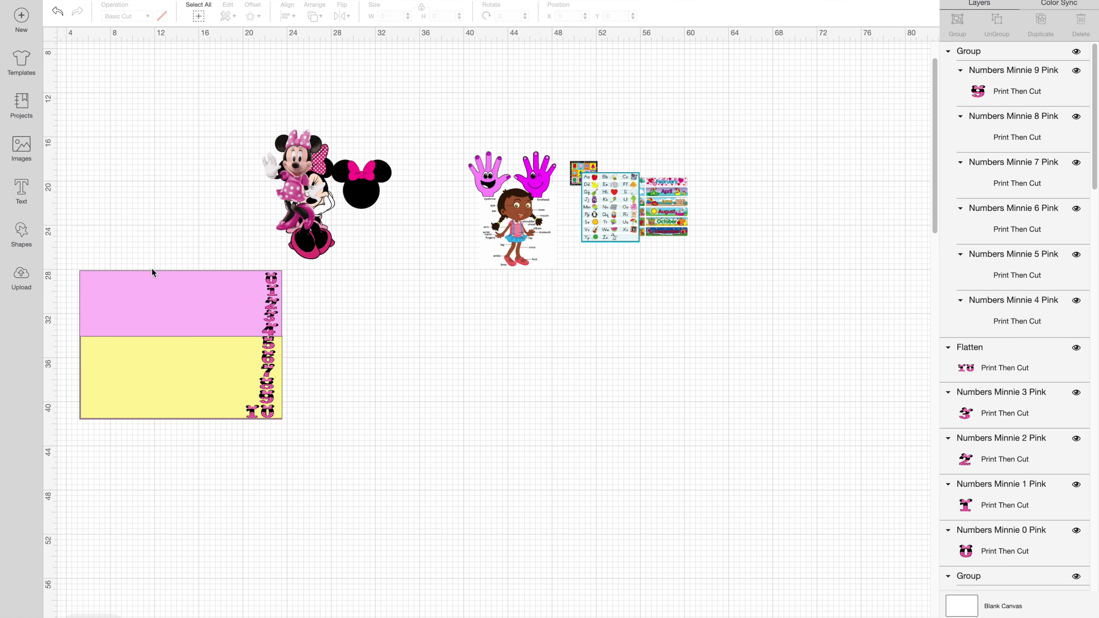
{"action": "left_click", "coordinate": [269, 317]}
{"action": "left_click", "coordinate": [180, 236]}
{"action": "left_click", "coordinate": [63, 259]}
{"action": "left_click_drag", "start_coordinate": [63, 259], "coordinate": [314, 486]}
{"action": "scroll", "coordinate": [314, 486], "scroll_direction": "up", "scroll_amount": 5}
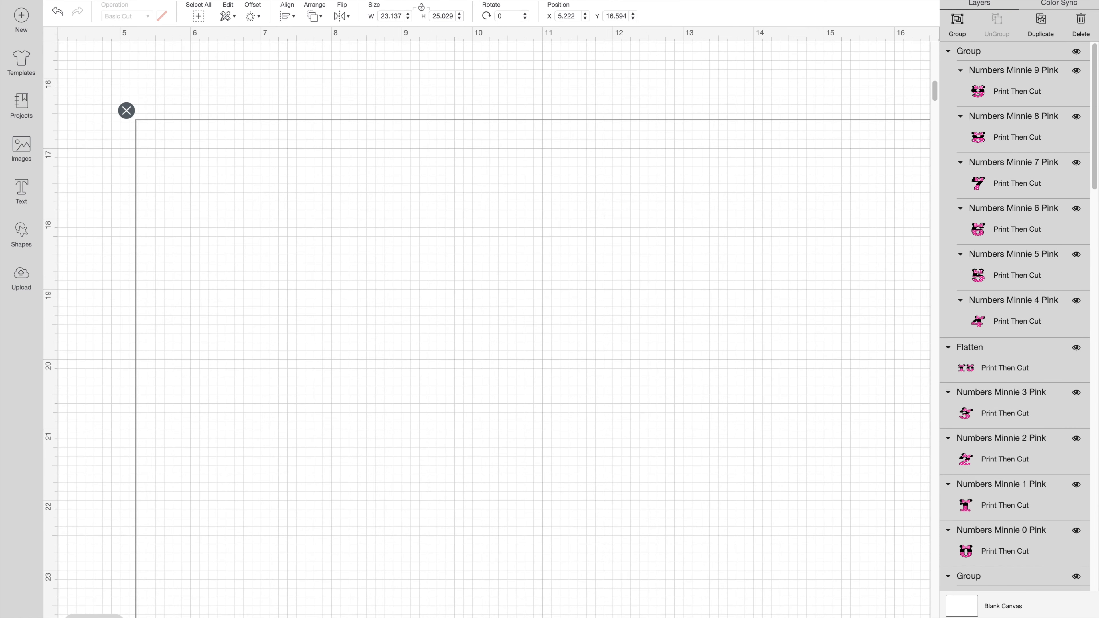
{"action": "left_click", "coordinate": [128, 615]}
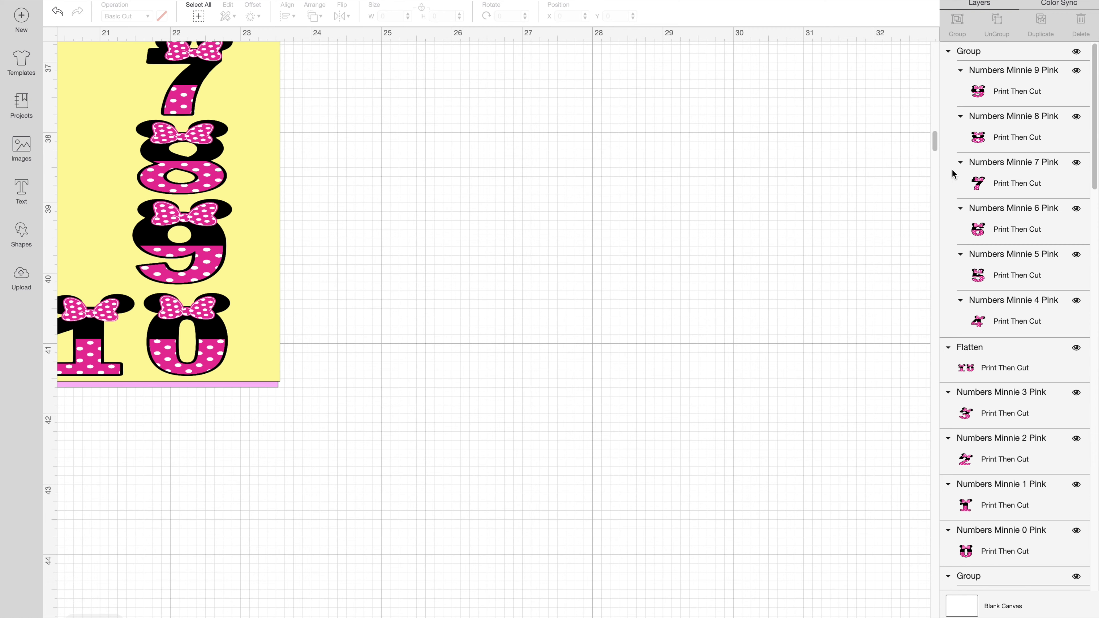
- Add the child's first name in capitals as text, enlarge it to about 16.8 in wide and place it above the background
{"action": "left_click", "coordinate": [22, 190]}
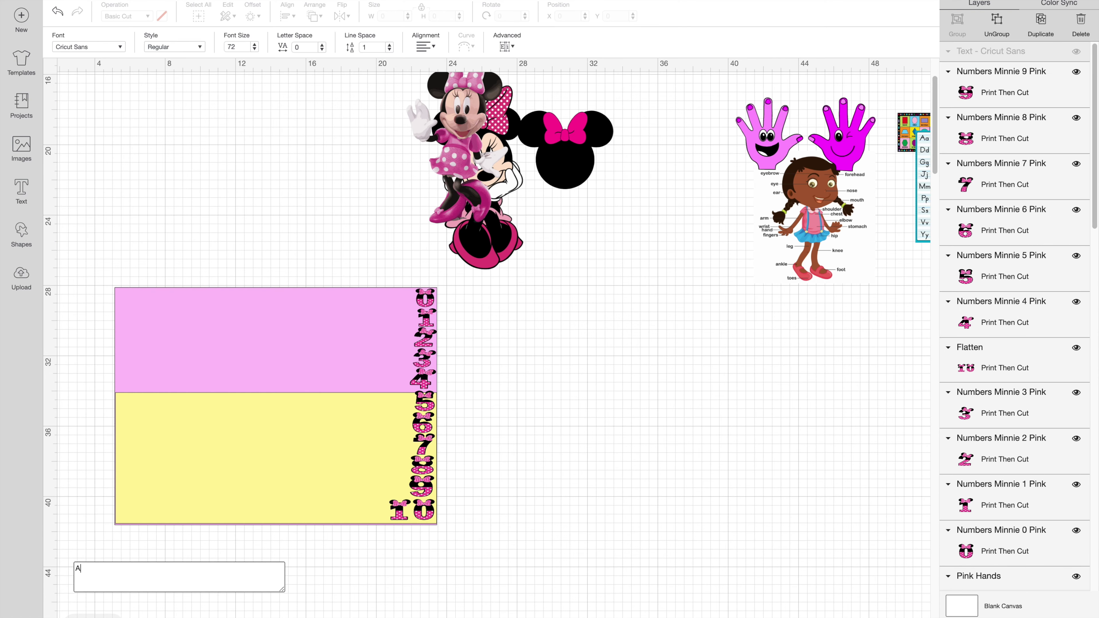
{"action": "type", "text": "AMARI"}
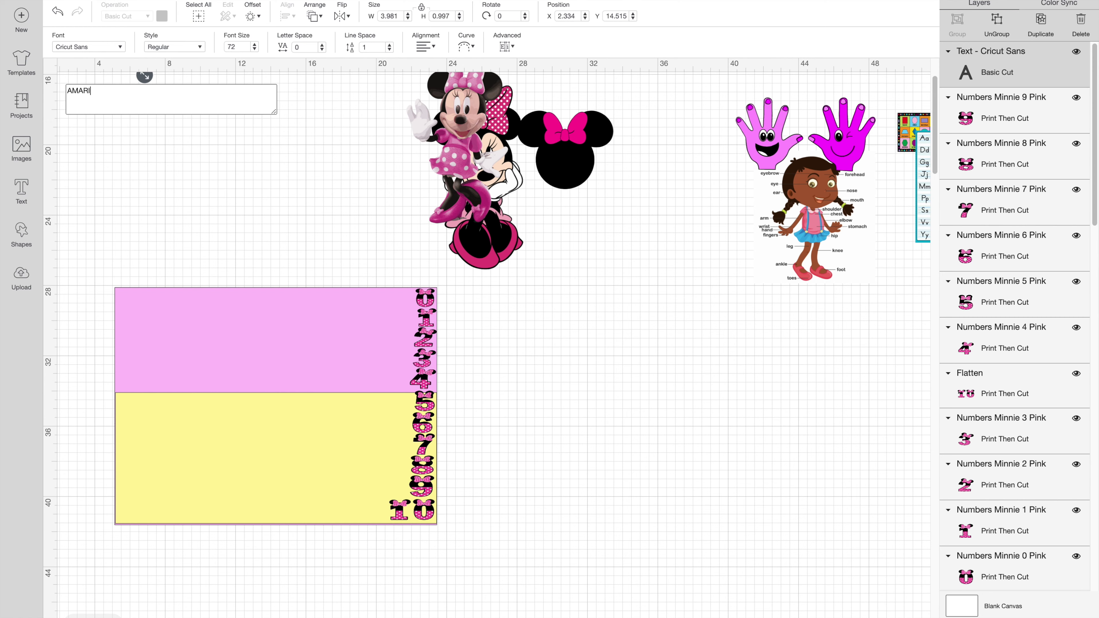
{"action": "left_click_drag", "start_coordinate": [146, 77], "coordinate": [363, 123]}
{"action": "left_click_drag", "start_coordinate": [282, 114], "coordinate": [300, 226]}
- Search the fonts for MARKER FELT and apply Marker Felt to the name text
{"action": "left_click", "coordinate": [89, 46]}
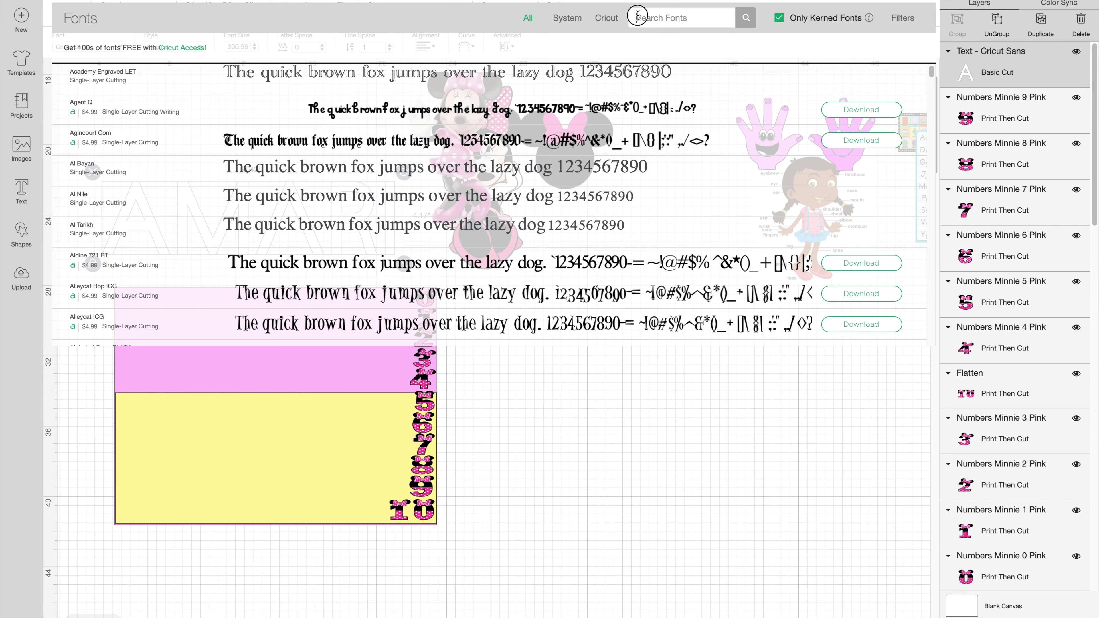
{"action": "type", "text": "MARKER"}
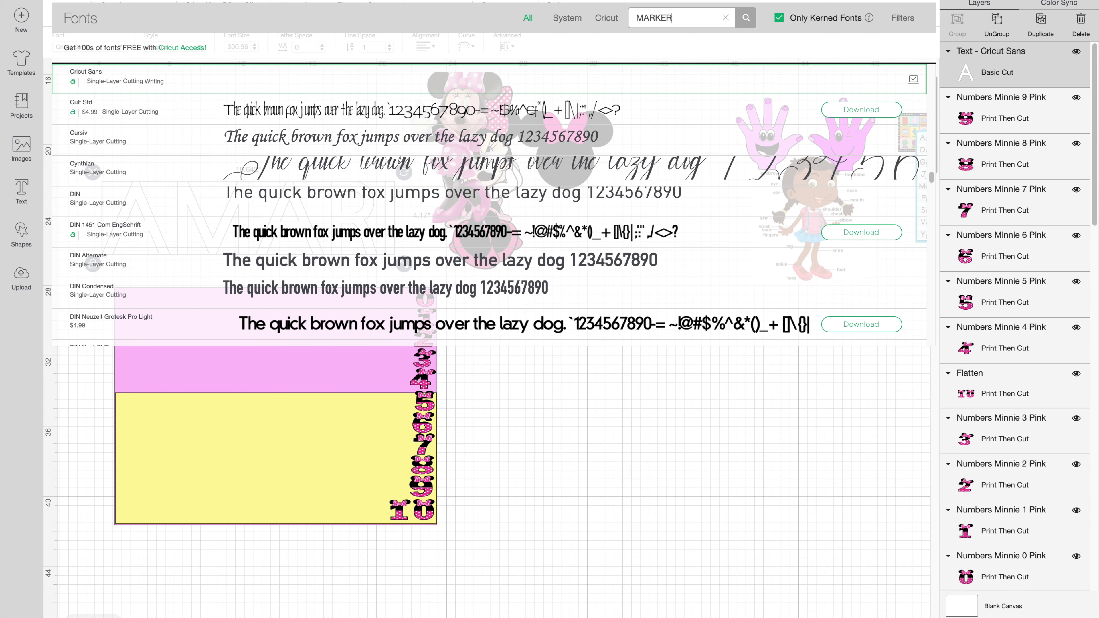
{"action": "type", "text": " FELT"}
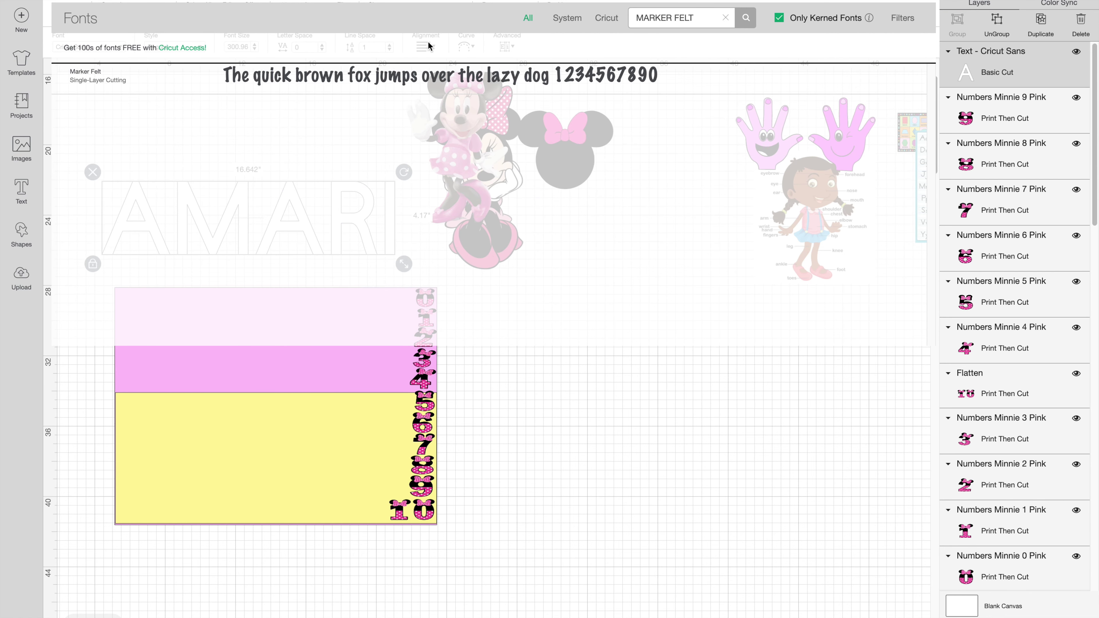
{"action": "left_click", "coordinate": [416, 72]}
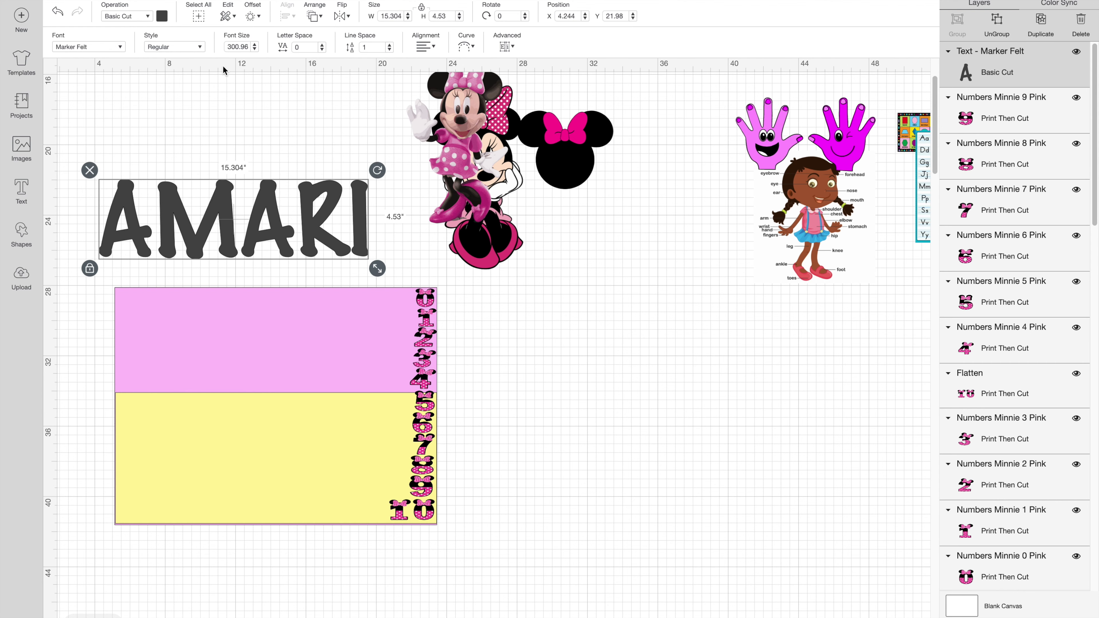
- Color the name text white and move it onto the pink part of the background
{"action": "left_click", "coordinate": [162, 16]}
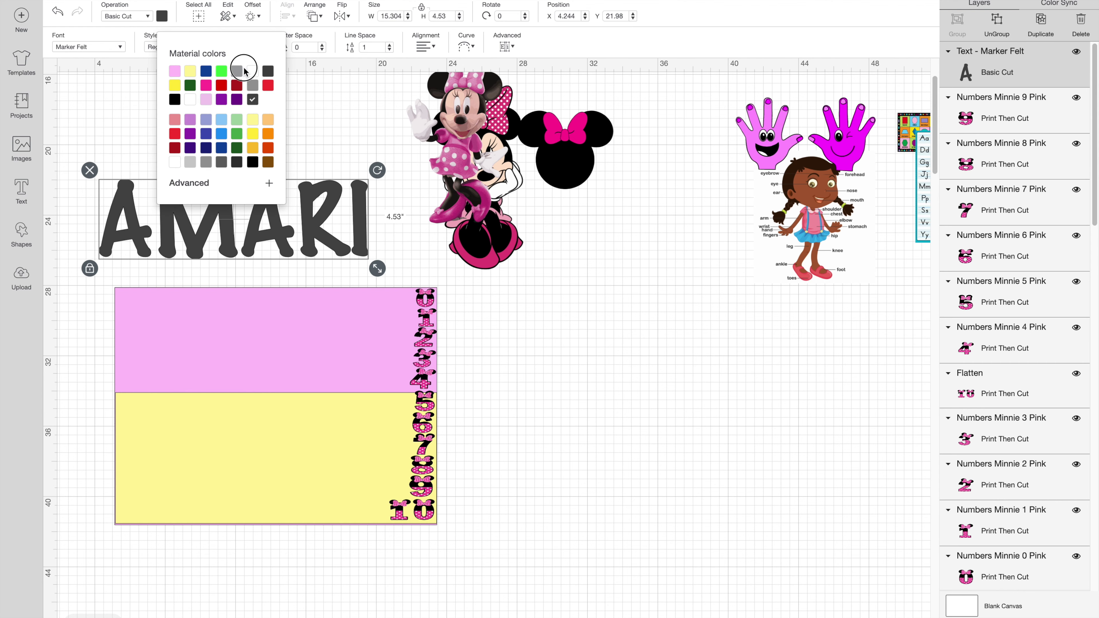
{"action": "left_click", "coordinate": [253, 75]}
{"action": "left_click", "coordinate": [297, 135]}
{"action": "left_click_drag", "start_coordinate": [259, 223], "coordinate": [294, 340]}
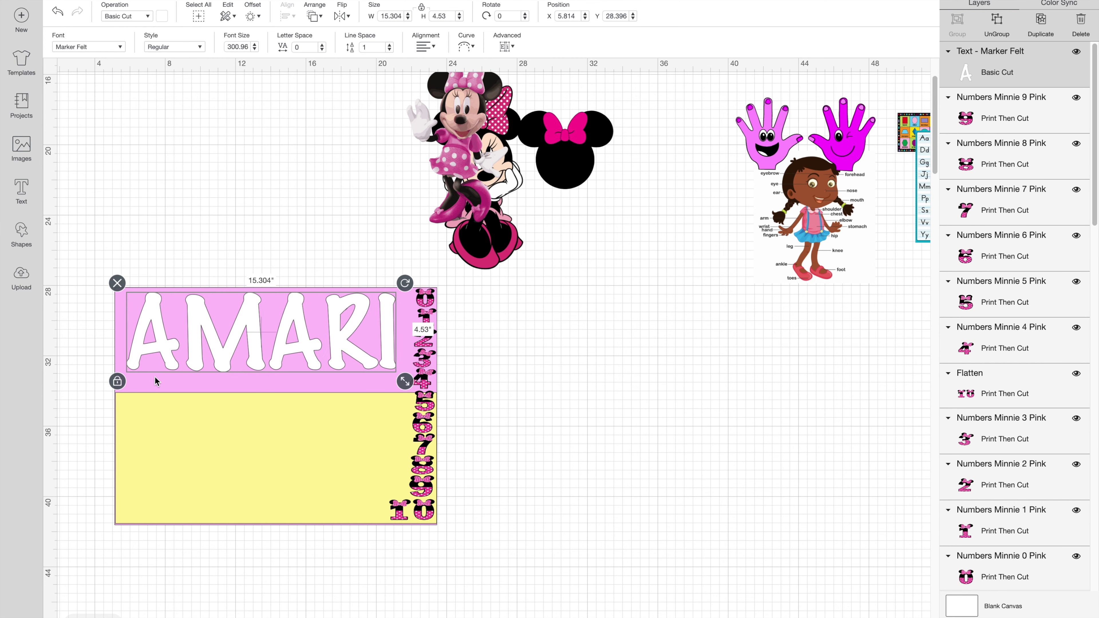
{"action": "left_click_drag", "start_coordinate": [228, 346], "coordinate": [235, 337]}
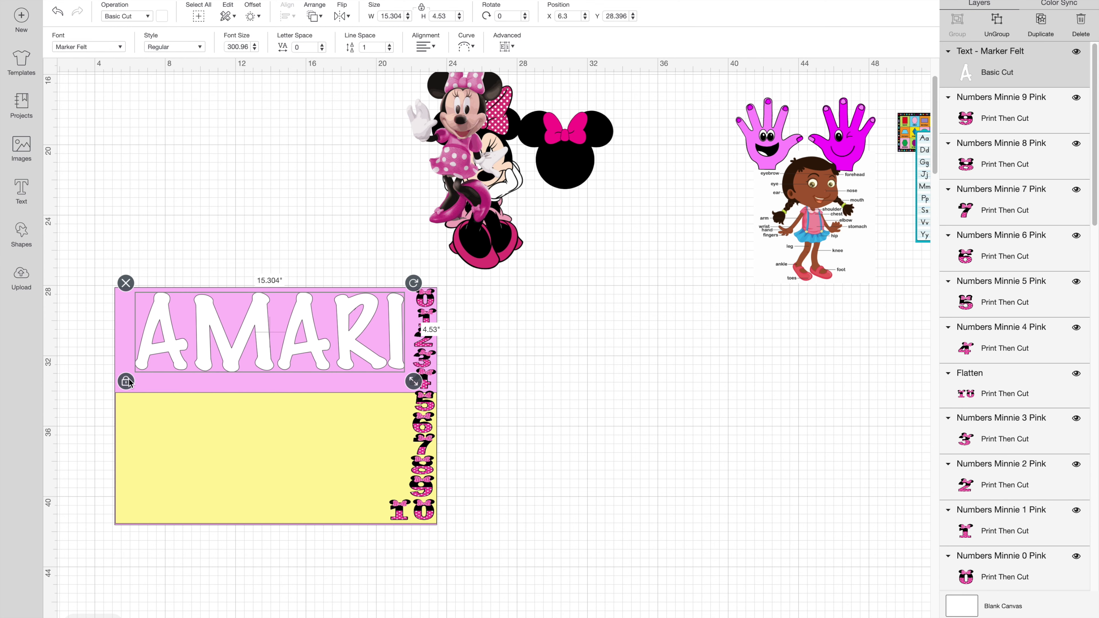
- Unlock the name text's proportions, size it to 12.24 in wide by 2.5 in high and adjust its position on the pink area
{"action": "left_click", "coordinate": [186, 218]}
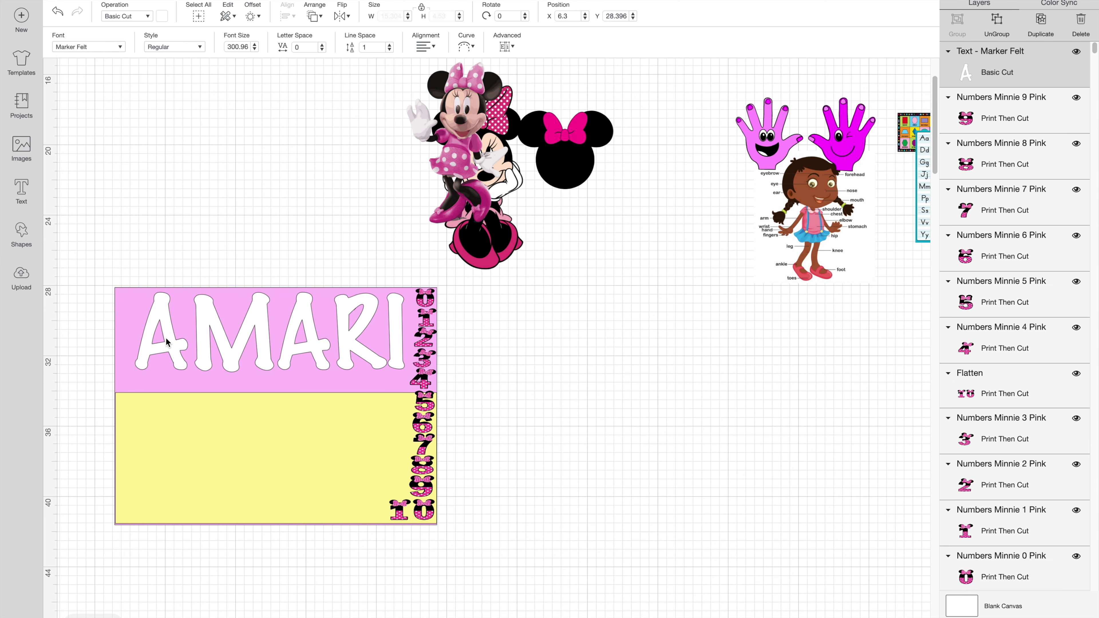
{"action": "left_click", "coordinate": [144, 375]}
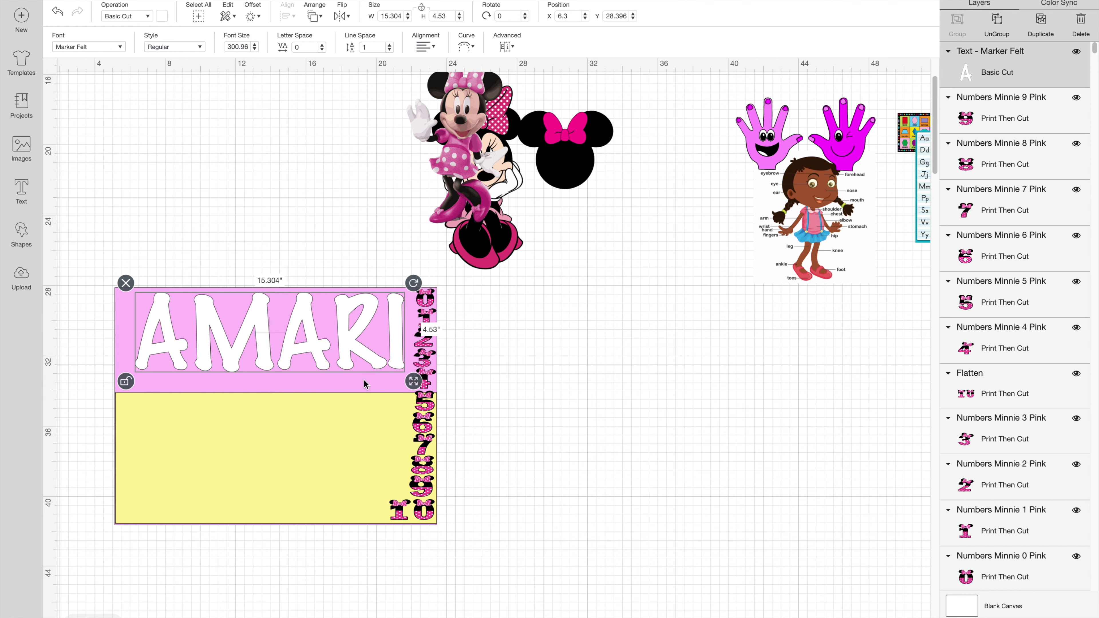
{"action": "left_click_drag", "start_coordinate": [409, 381], "coordinate": [338, 317]}
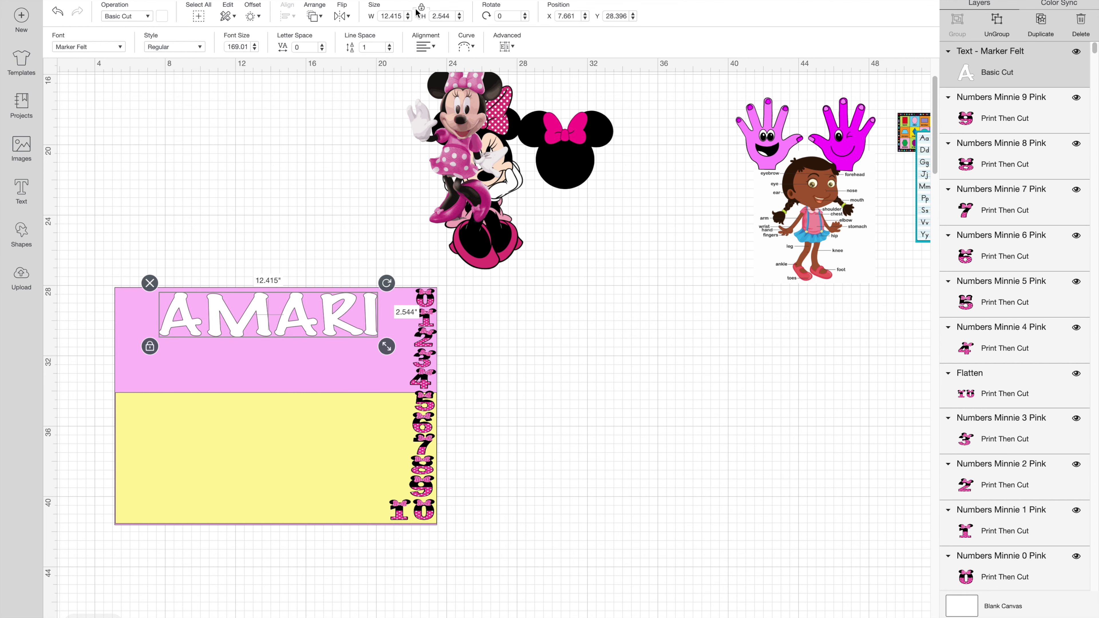
{"action": "left_click", "coordinate": [401, 16]}
{"action": "key", "text": "Tab"}
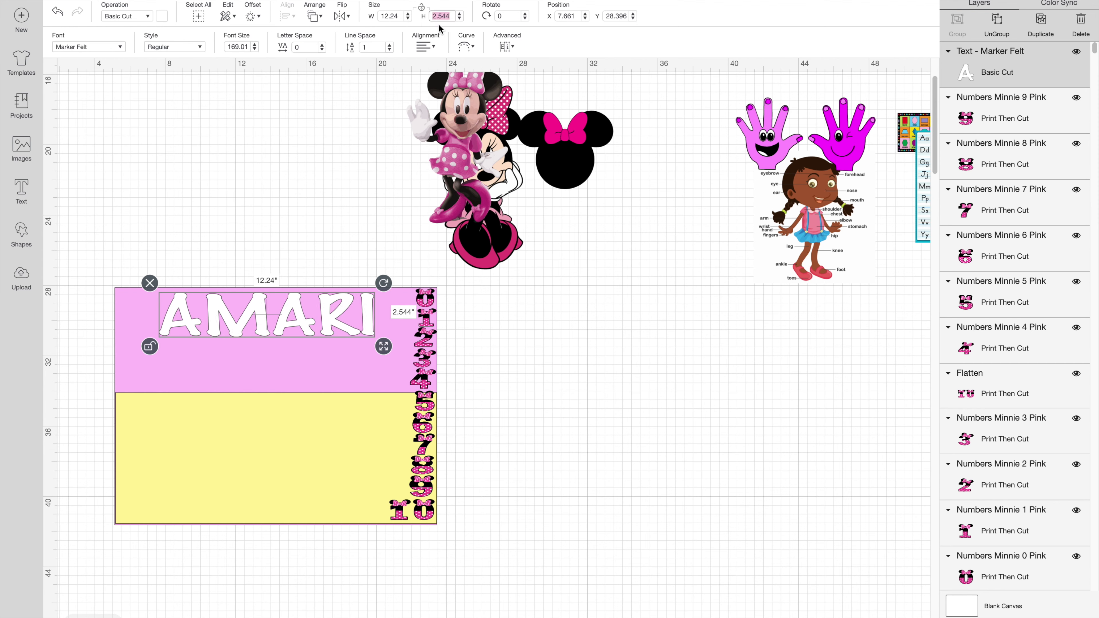
{"action": "type", "text": "2.5"}
{"action": "left_click", "coordinate": [286, 172]}
{"action": "left_click_drag", "start_coordinate": [260, 315], "coordinate": [261, 312]}
{"action": "left_click_drag", "start_coordinate": [261, 315], "coordinate": [263, 315]}
- Move the alphabet, months, body parts and shapes charts out of their cluster to the space near the background
{"action": "scroll", "coordinate": [263, 315], "scroll_direction": "right", "scroll_amount": 3}
{"action": "left_click_drag", "start_coordinate": [829, 195], "coordinate": [514, 316]}
{"action": "left_click_drag", "start_coordinate": [778, 143], "coordinate": [507, 282]}
{"action": "key", "text": "super+z"}
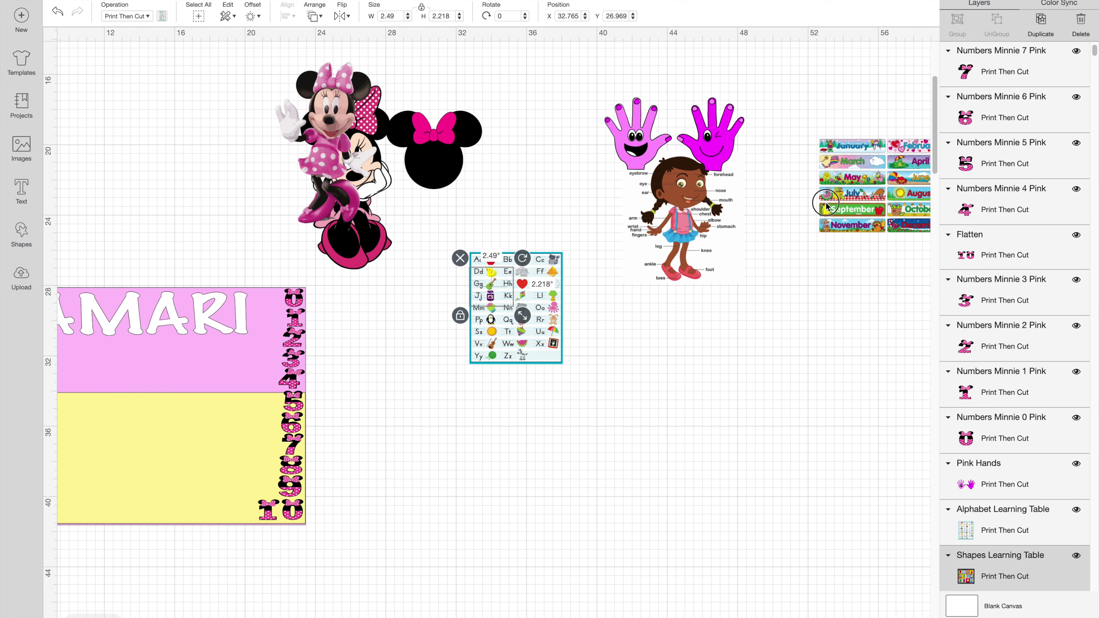
{"action": "key", "text": "super+z"}
{"action": "left_click_drag", "start_coordinate": [895, 190], "coordinate": [515, 298]}
{"action": "left_click_drag", "start_coordinate": [228, 420], "coordinate": [438, 385]}
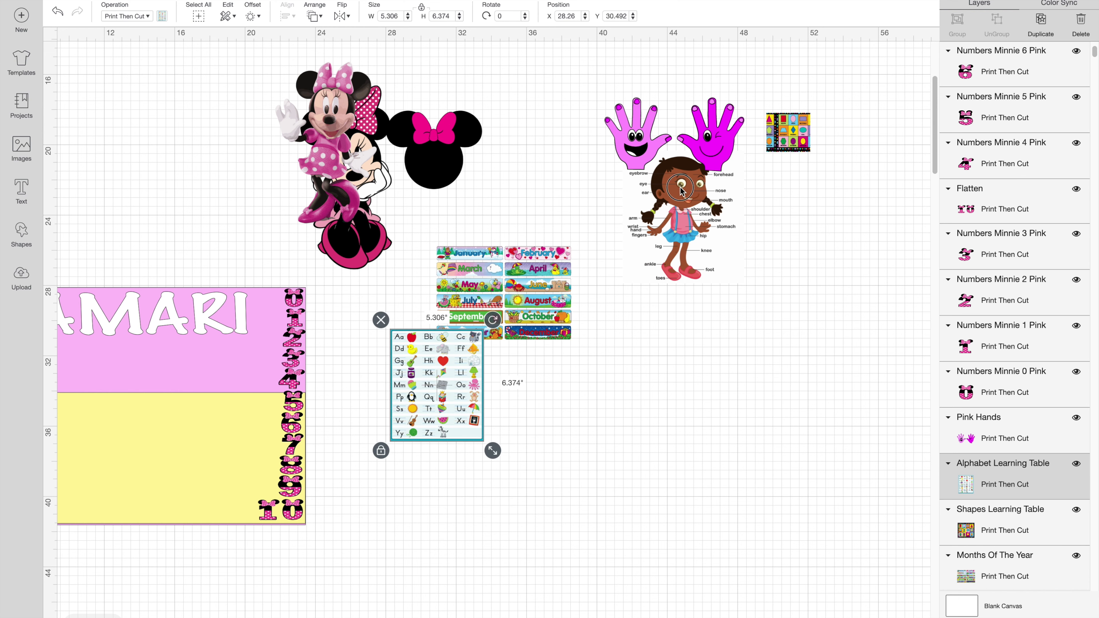
{"action": "left_click_drag", "start_coordinate": [680, 189], "coordinate": [596, 274]}
{"action": "left_click_drag", "start_coordinate": [792, 132], "coordinate": [379, 411]}
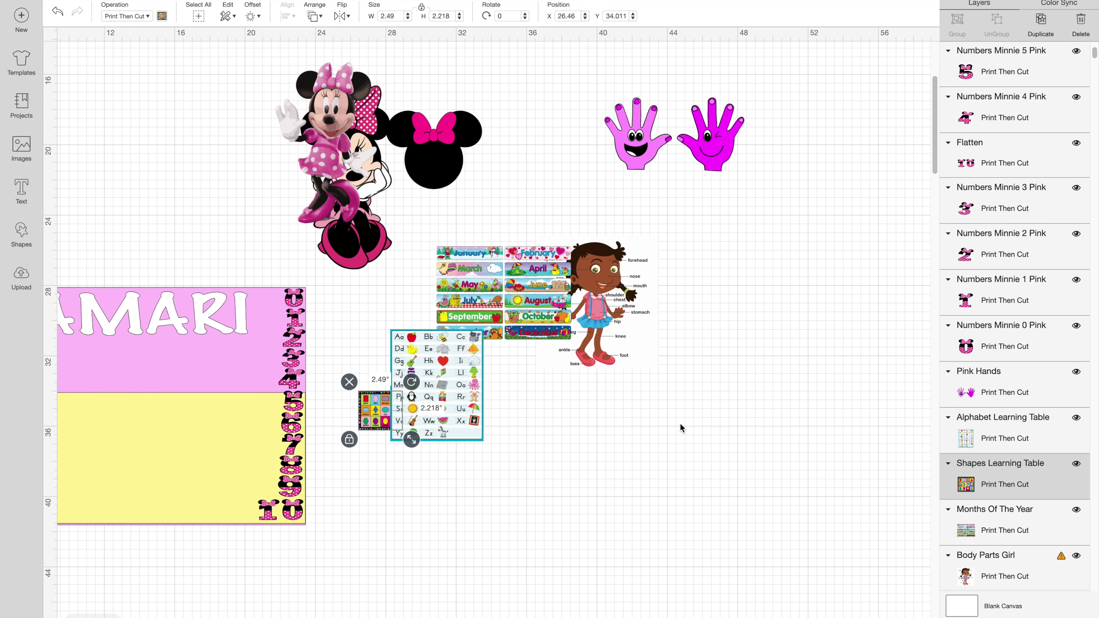
- Move the body parts chart to clear space and add a light yellow square about 10.08 in wide below it
{"action": "left_click", "coordinate": [716, 408]}
{"action": "left_click_drag", "start_coordinate": [613, 367], "coordinate": [715, 316]}
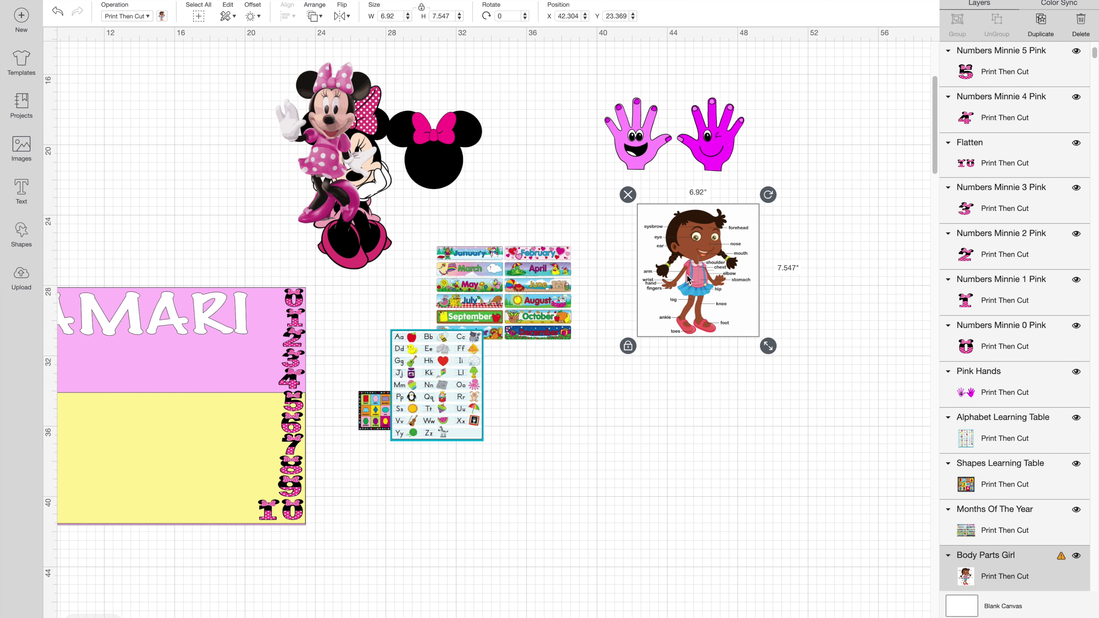
{"action": "left_click", "coordinate": [22, 234]}
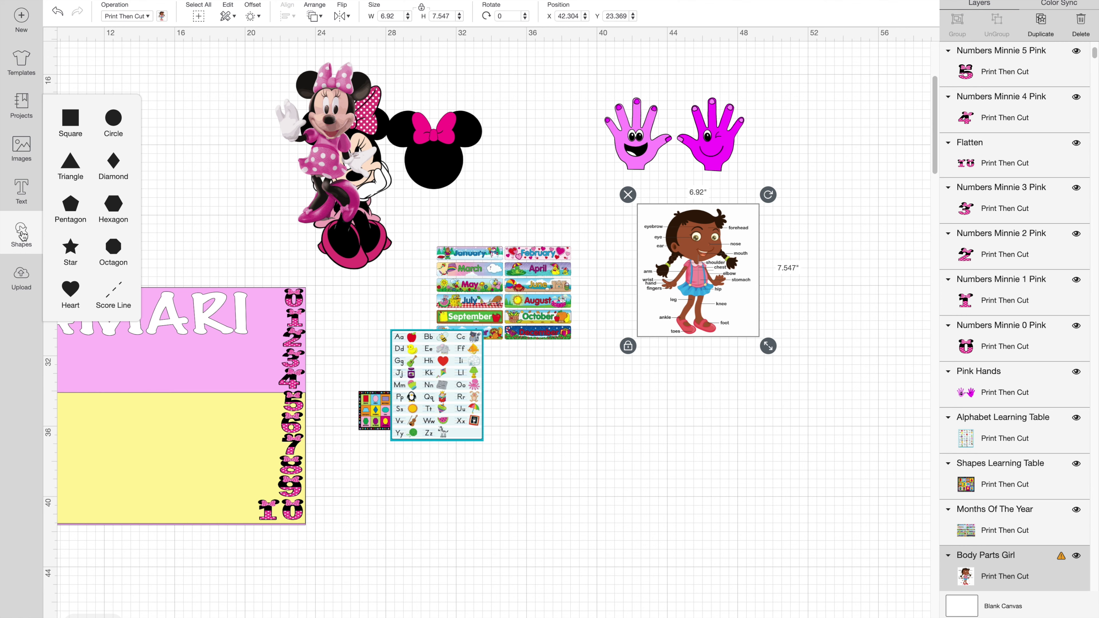
{"action": "left_click", "coordinate": [69, 124]}
{"action": "left_click_drag", "start_coordinate": [107, 90], "coordinate": [573, 408]}
{"action": "left_click_drag", "start_coordinate": [604, 445], "coordinate": [726, 563]}
{"action": "left_click", "coordinate": [162, 17]}
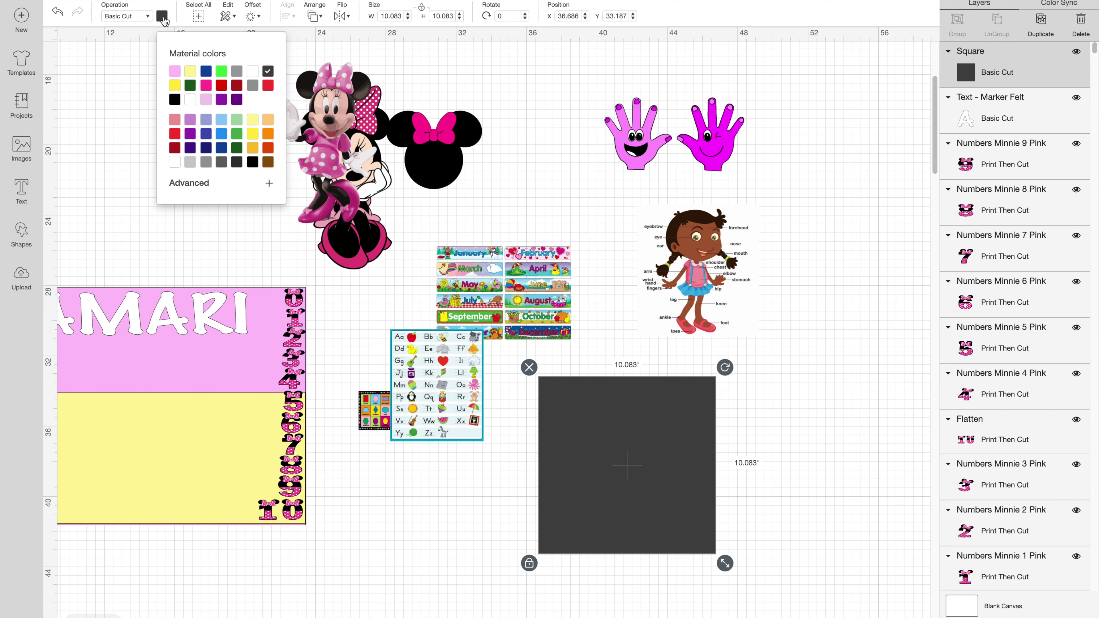
{"action": "left_click", "coordinate": [190, 74]}
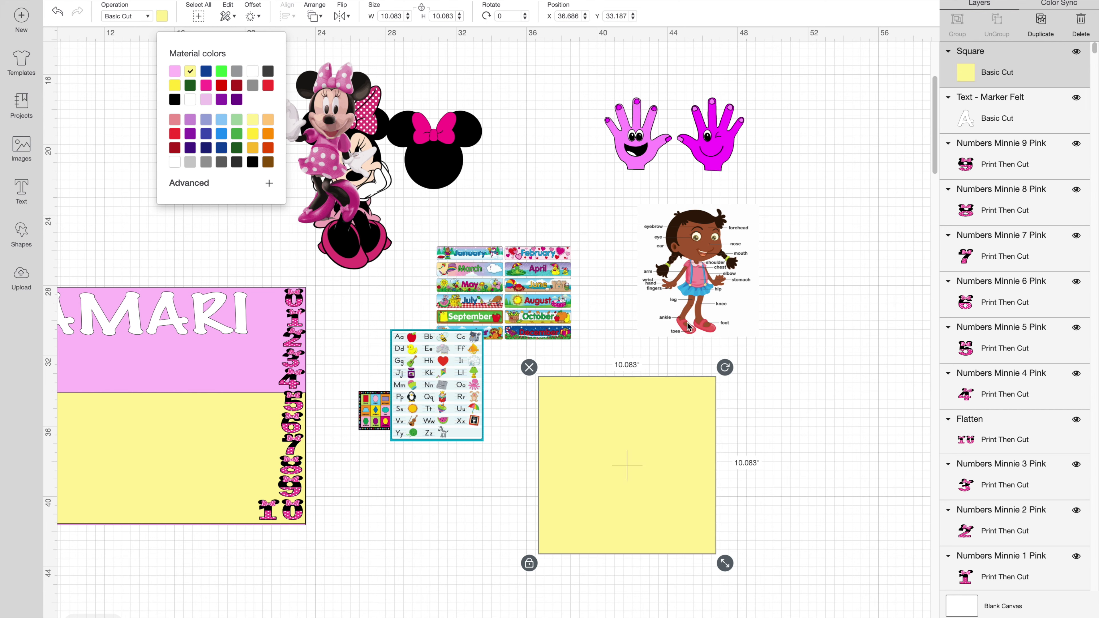
- Bring the body parts chart to the front and resize it over the yellow square, leaving a thin yellow border
{"action": "left_click", "coordinate": [678, 273]}
{"action": "left_click", "coordinate": [320, 16]}
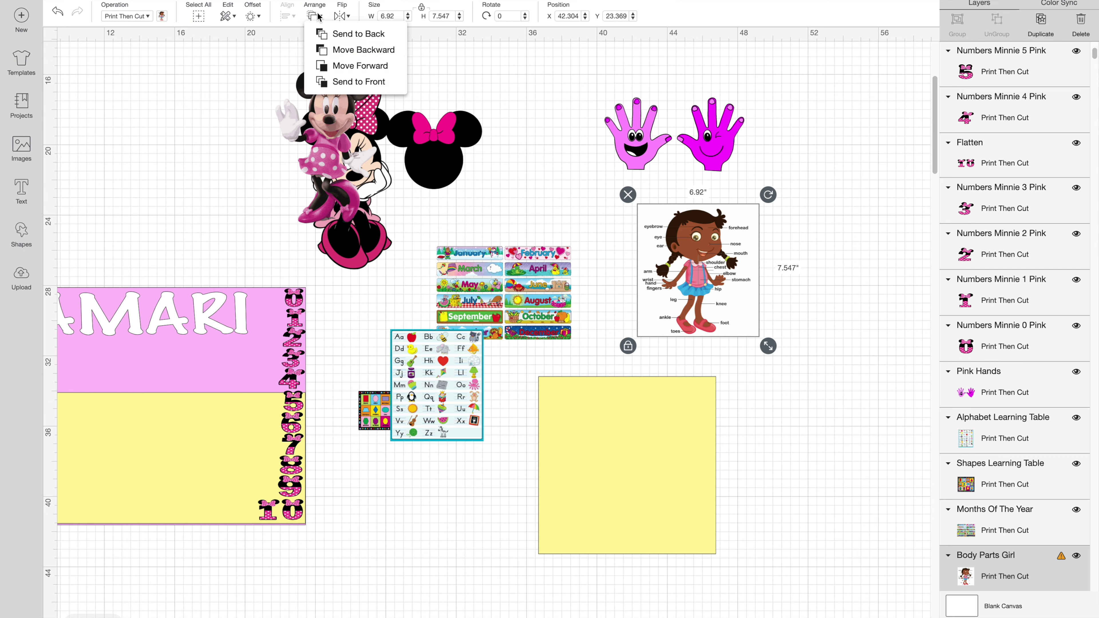
{"action": "left_click", "coordinate": [346, 82]}
{"action": "left_click_drag", "start_coordinate": [760, 339], "coordinate": [816, 401]}
{"action": "left_click_drag", "start_coordinate": [724, 267], "coordinate": [627, 441]}
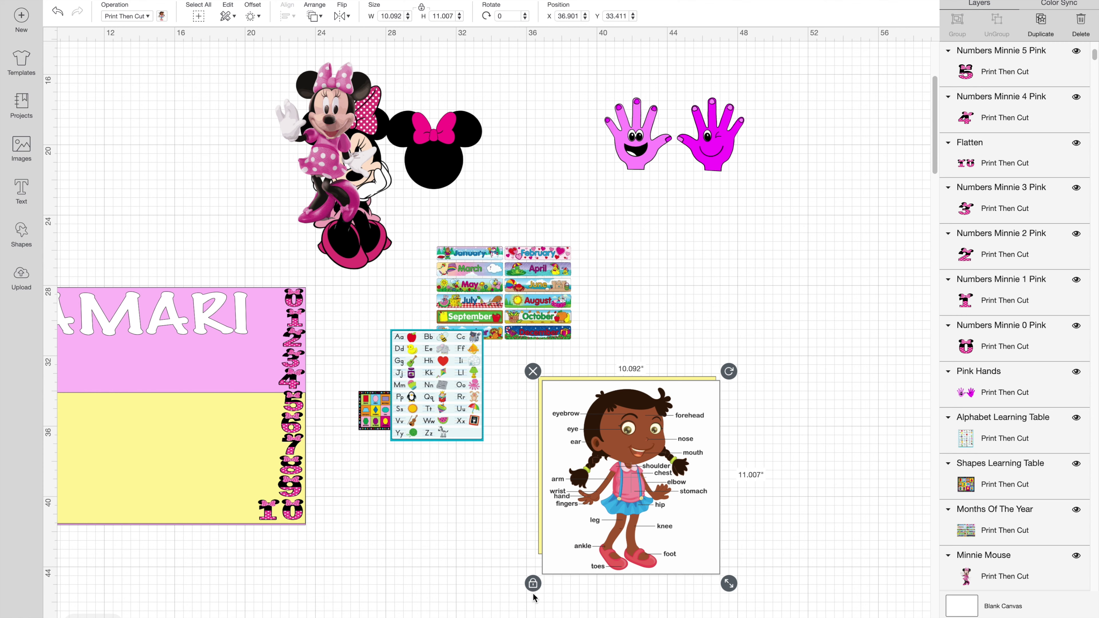
{"action": "left_click_drag", "start_coordinate": [729, 583], "coordinate": [721, 560]}
{"action": "left_click", "coordinate": [665, 586]}
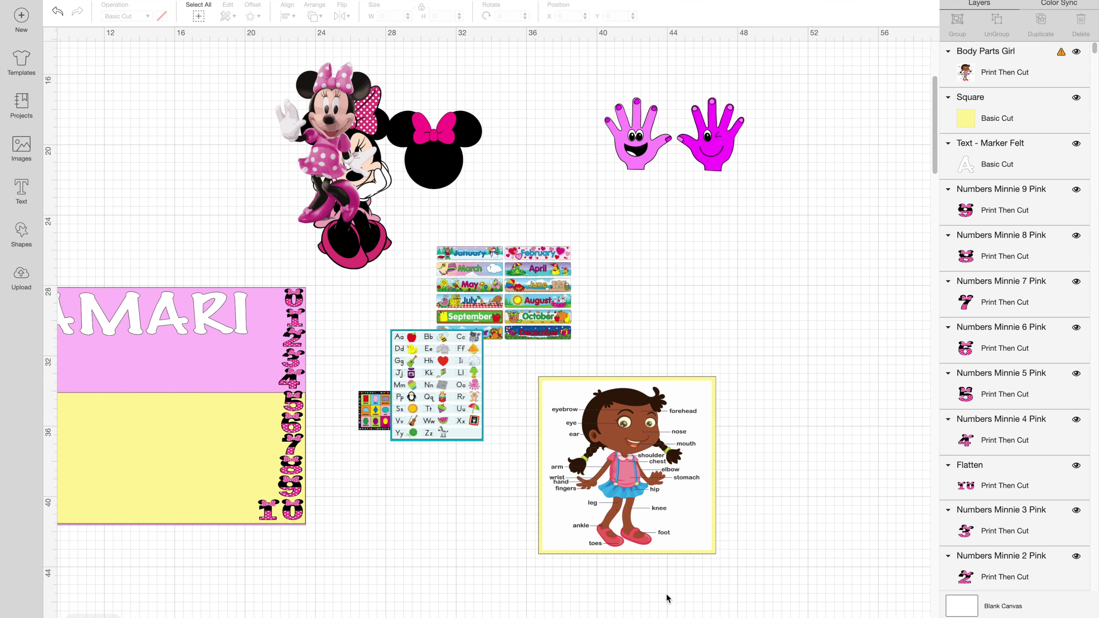
- Flatten the body parts chart with its yellow square and move it beside the pink hands
{"action": "left_click_drag", "start_coordinate": [667, 587], "coordinate": [619, 366]}
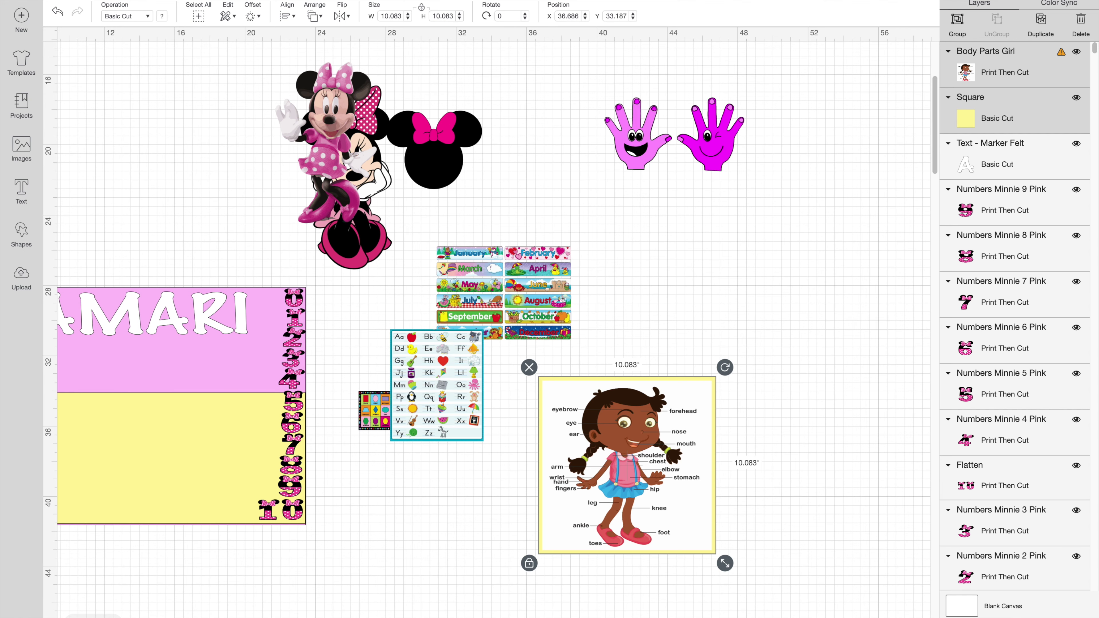
{"action": "left_click", "coordinate": [1044, 616]}
{"action": "left_click_drag", "start_coordinate": [663, 462], "coordinate": [847, 179]}
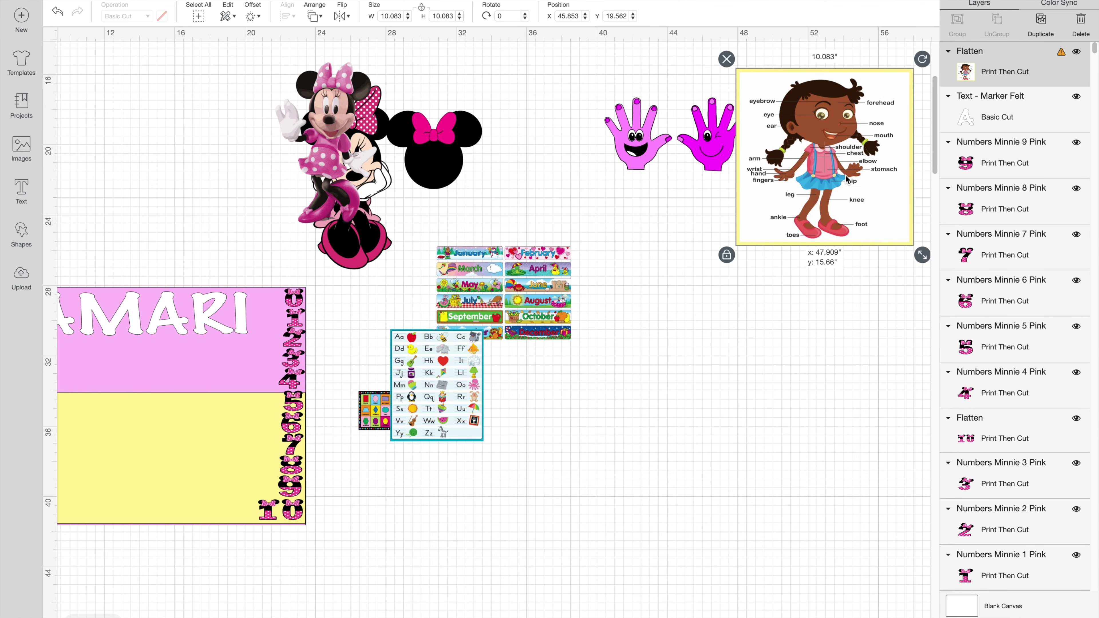
- Move the months chart to open space and add a light pink rectangle about 17.4 by 12.39 in
{"action": "left_click_drag", "start_coordinate": [555, 284], "coordinate": [684, 379]}
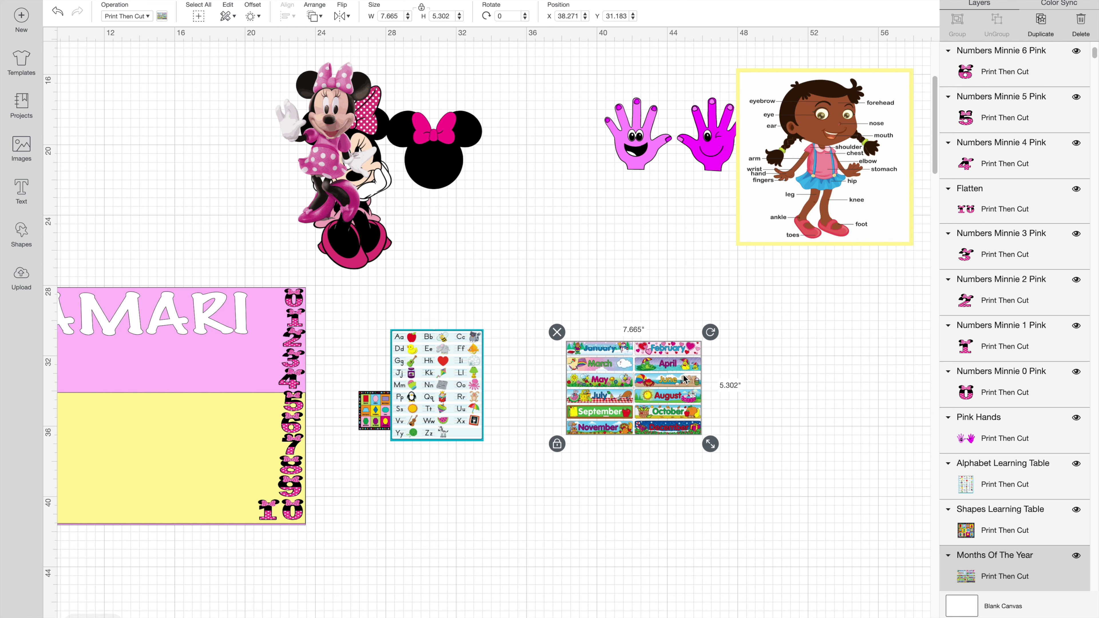
{"action": "left_click", "coordinate": [24, 232]}
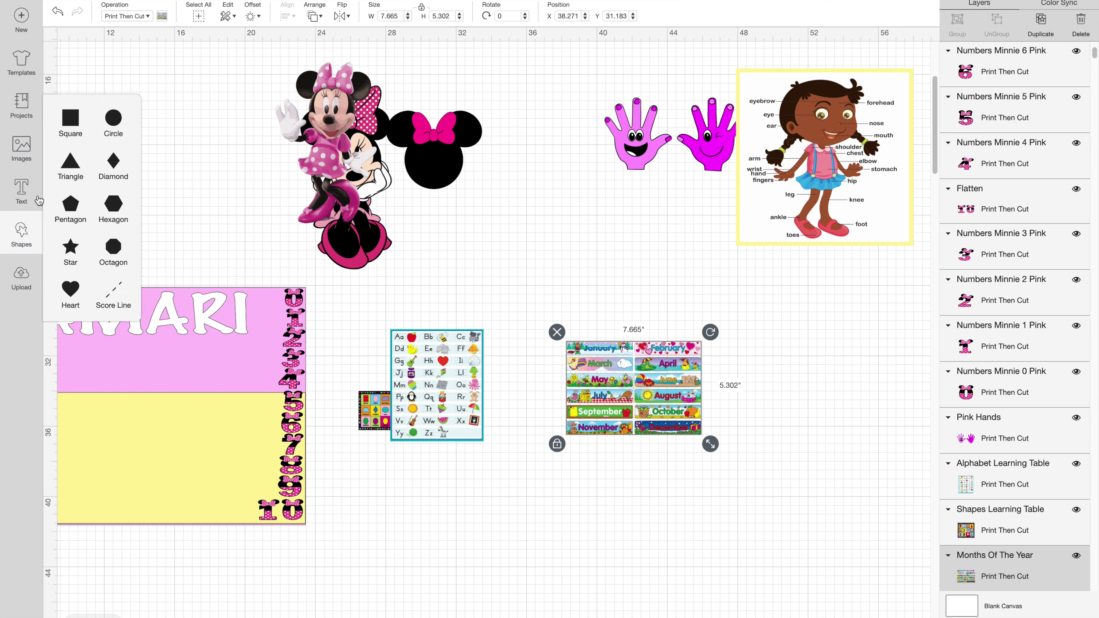
{"action": "left_click", "coordinate": [67, 120]}
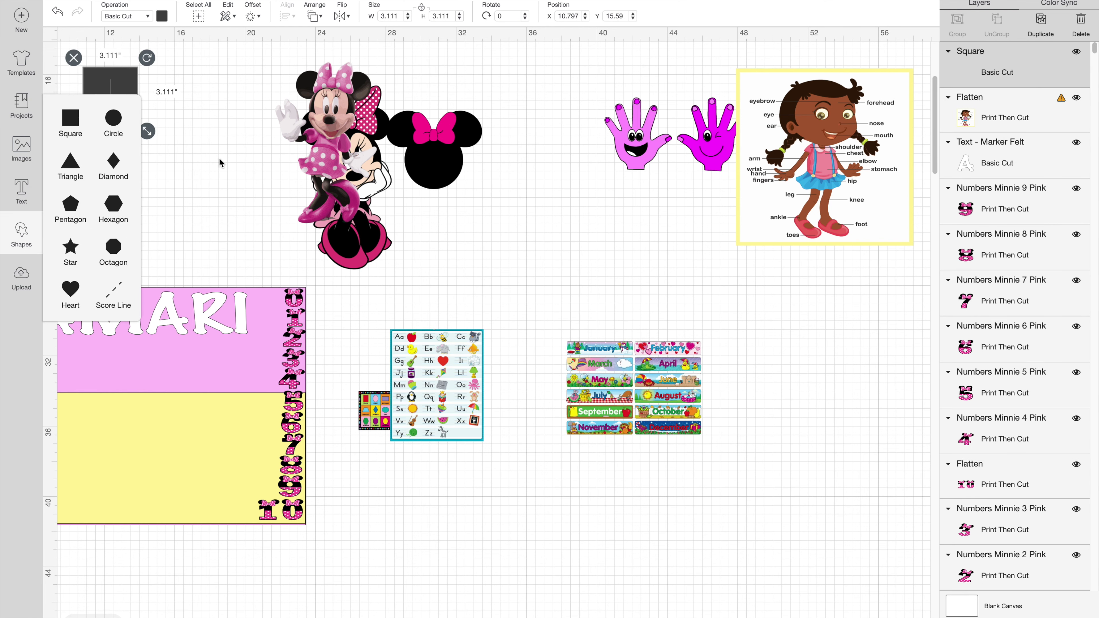
{"action": "left_click_drag", "start_coordinate": [110, 81], "coordinate": [460, 545]}
{"action": "left_click_drag", "start_coordinate": [497, 582], "coordinate": [757, 615]}
{"action": "left_click_drag", "start_coordinate": [670, 572], "coordinate": [715, 446]}
{"action": "left_click_drag", "start_coordinate": [784, 523], "coordinate": [784, 611]}
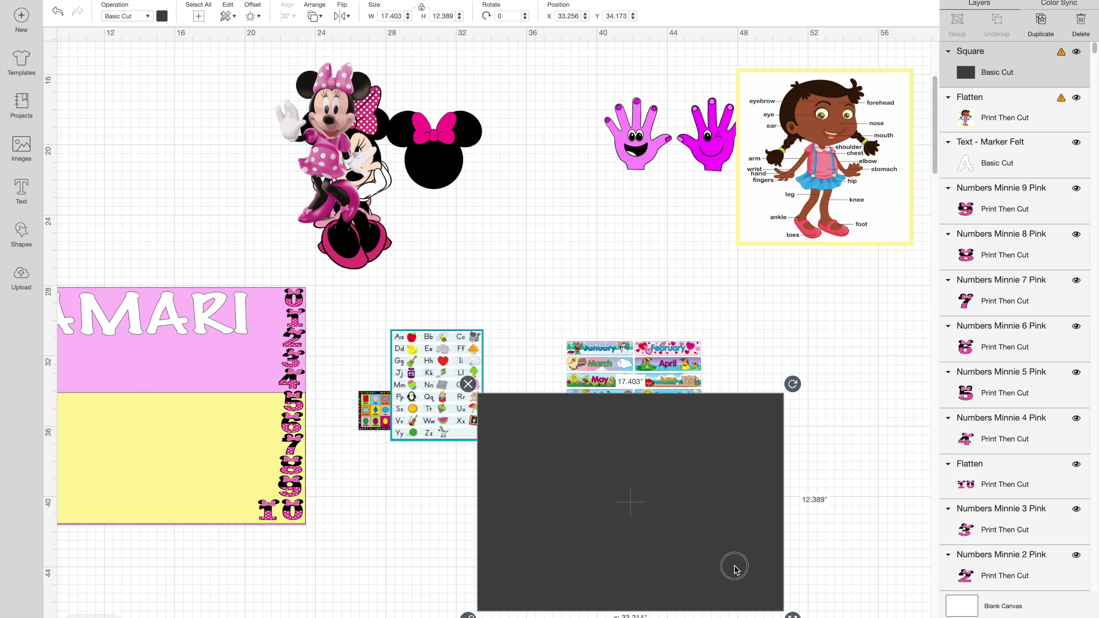
{"action": "left_click_drag", "start_coordinate": [735, 567], "coordinate": [757, 585]}
{"action": "left_click", "coordinate": [166, 17]}
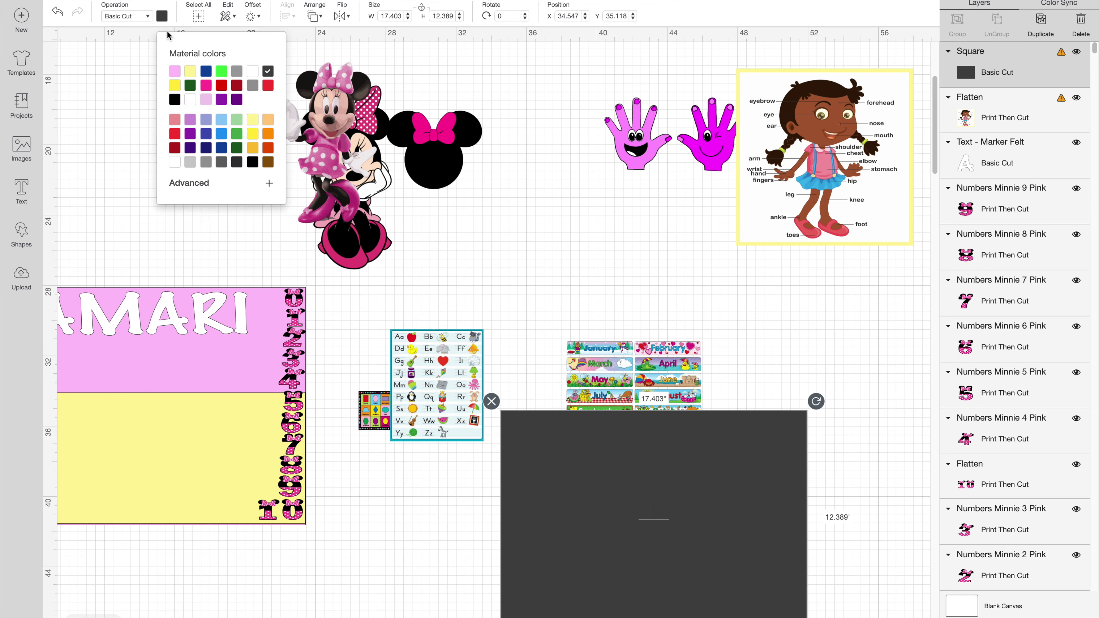
{"action": "left_click", "coordinate": [174, 71]}
{"action": "left_click", "coordinate": [699, 469]}
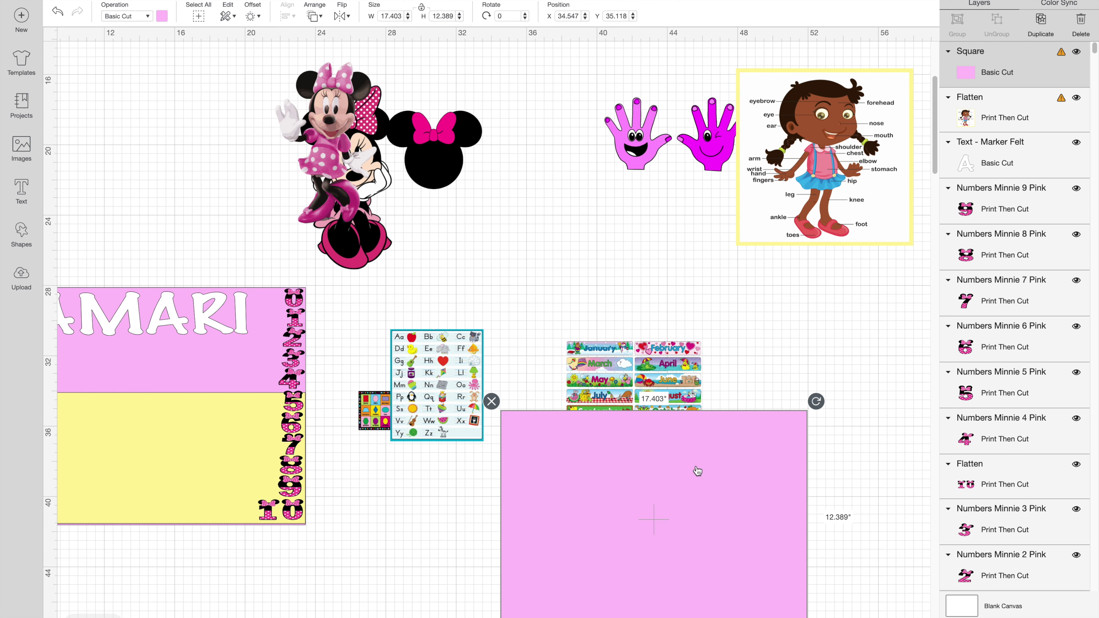
- Duplicate the pink rectangle, color the copy white and shrink it to about 16.9 by 12 in, centered to leave a pink border
{"action": "key", "text": "ctrl+d"}
{"action": "left_click_drag", "start_coordinate": [683, 402], "coordinate": [641, 255]}
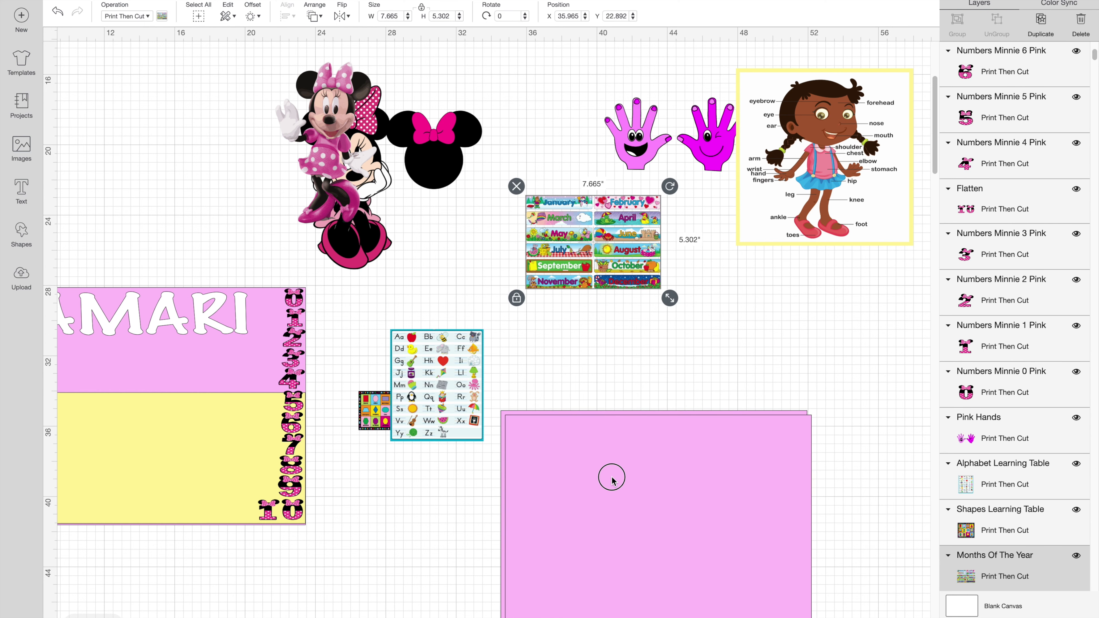
{"action": "left_click", "coordinate": [612, 476]}
{"action": "left_click", "coordinate": [162, 16]}
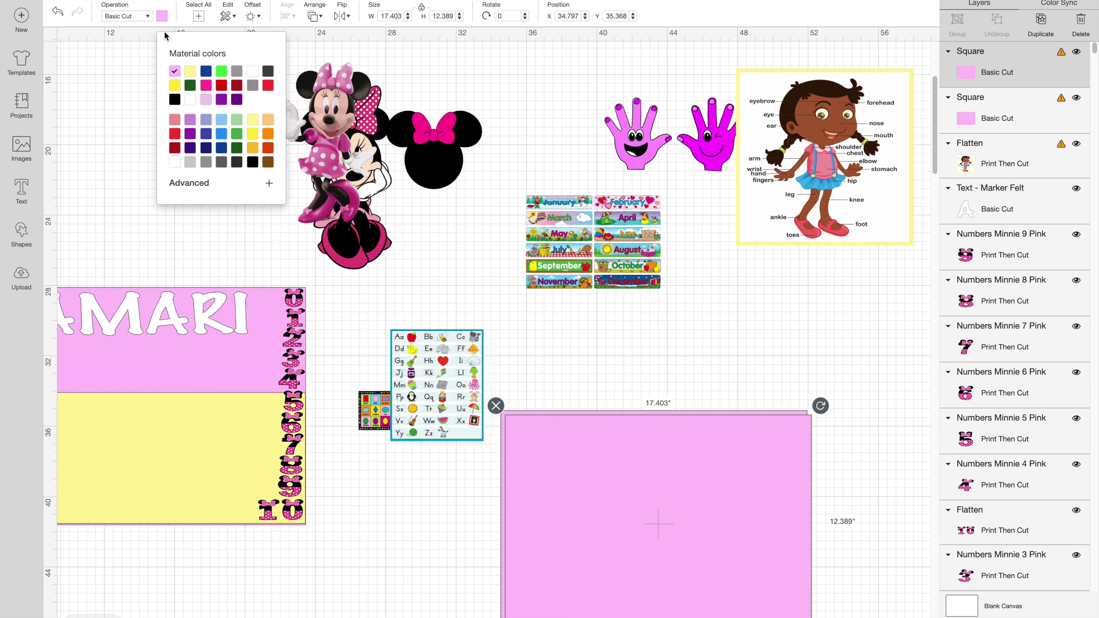
{"action": "left_click", "coordinate": [253, 71]}
{"action": "left_click_drag", "start_coordinate": [552, 416], "coordinate": [557, 444]}
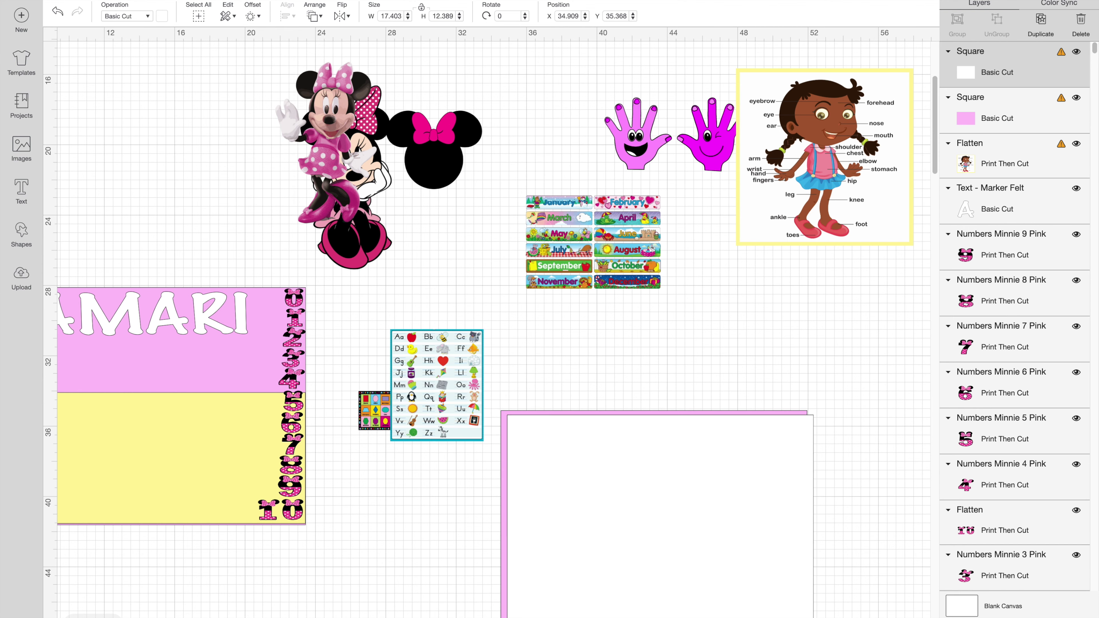
{"action": "left_click", "coordinate": [743, 591]}
{"action": "left_click_drag", "start_coordinate": [821, 617], "coordinate": [811, 617]}
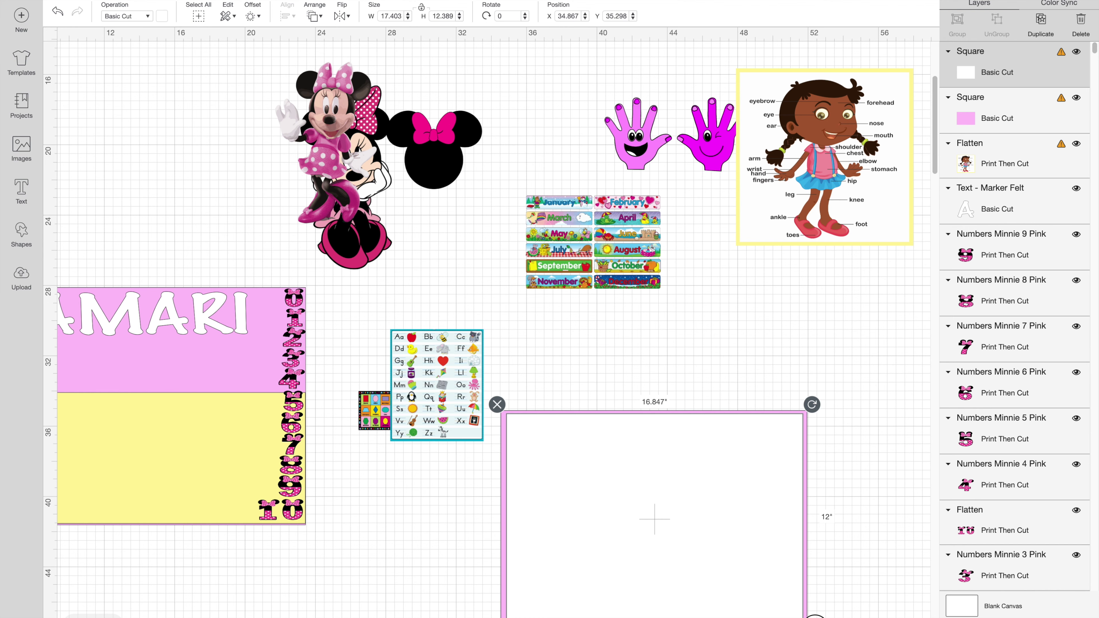
{"action": "left_click", "coordinate": [714, 528]}
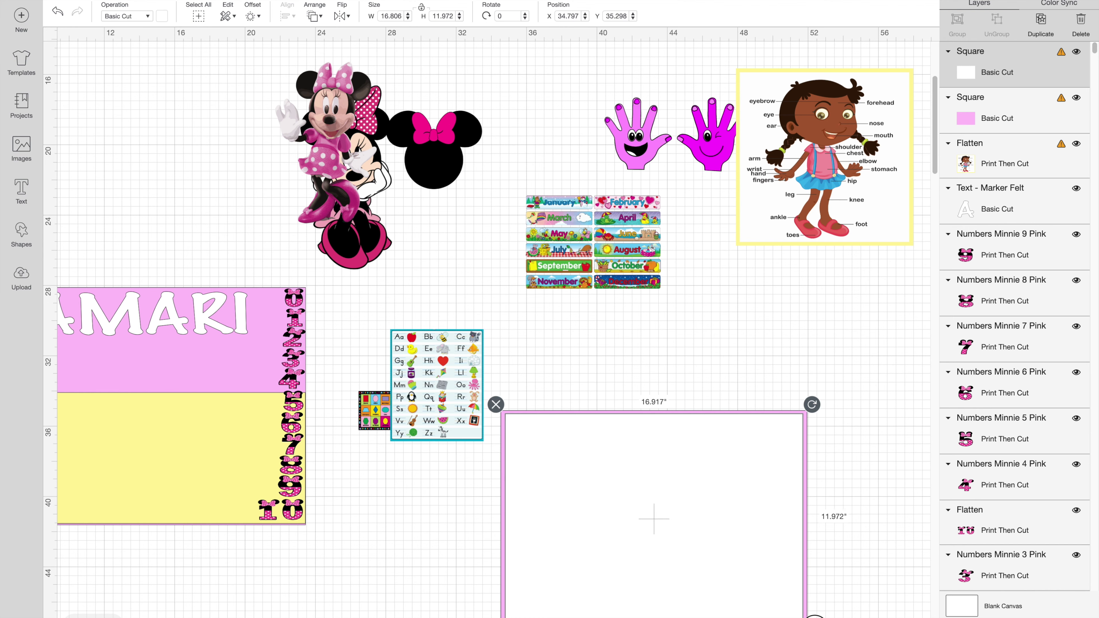
{"action": "left_click", "coordinate": [865, 544]}
- Bring the months chart to the front and enlarge it to fill the white rectangle
{"action": "left_click", "coordinate": [609, 266]}
{"action": "left_click_drag", "start_coordinate": [568, 231], "coordinate": [557, 305]}
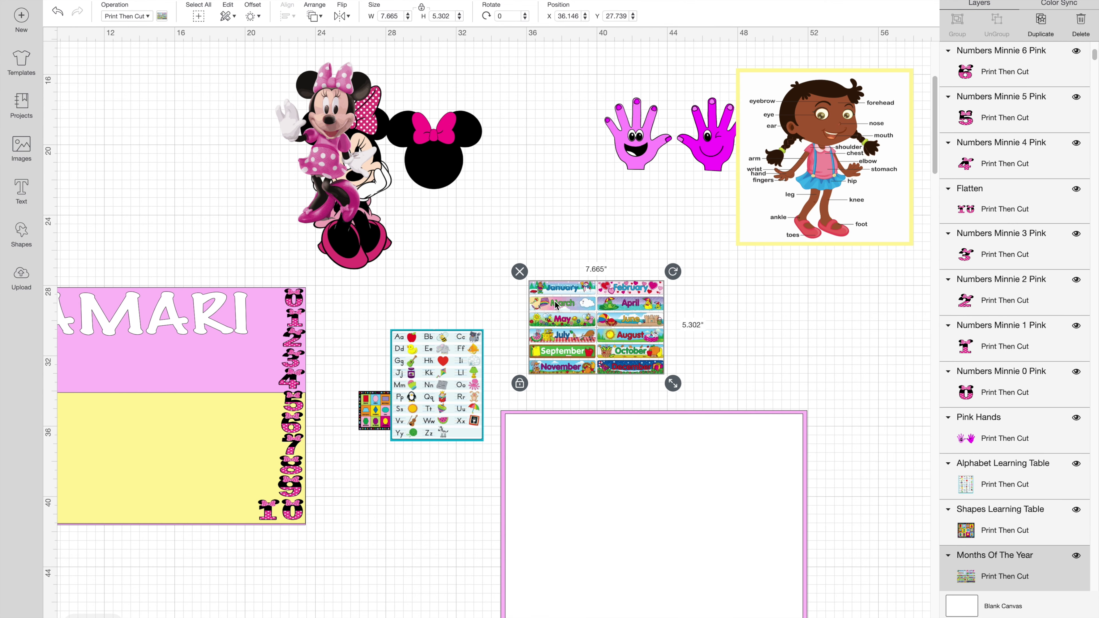
{"action": "left_click", "coordinate": [313, 15]}
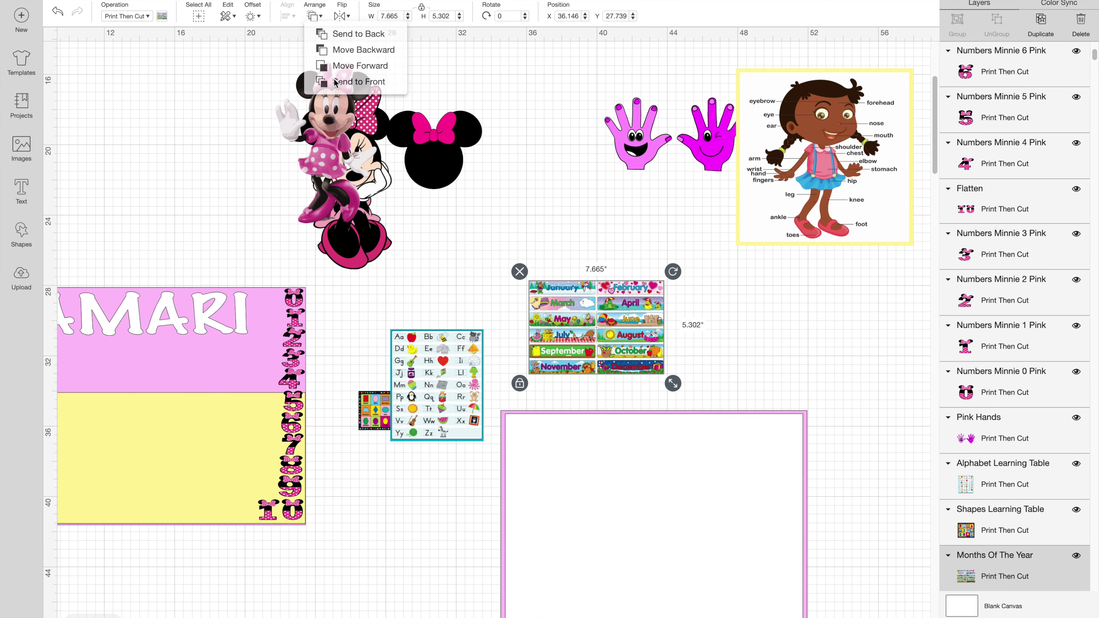
{"action": "left_click", "coordinate": [325, 81]}
{"action": "left_click_drag", "start_coordinate": [574, 325], "coordinate": [555, 462]}
{"action": "left_click_drag", "start_coordinate": [641, 523], "coordinate": [806, 617]}
{"action": "left_click", "coordinate": [862, 546]}
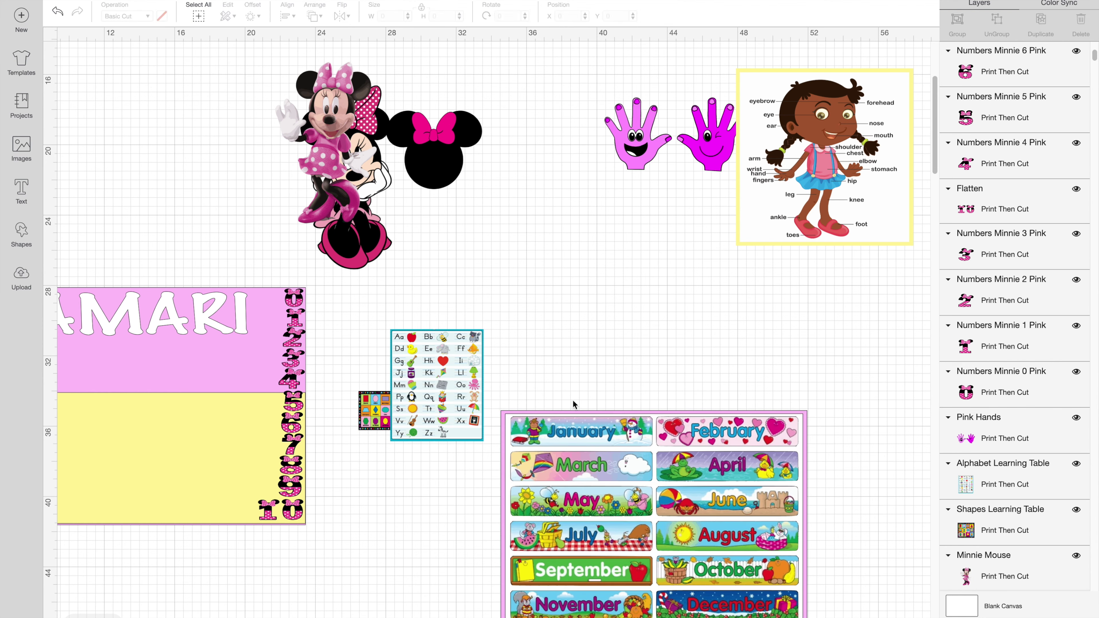
- Flatten the months chart with both rectangles, shrink it to about 12.28 by 8.74 in and move it below the body parts chart
{"action": "left_click_drag", "start_coordinate": [565, 374], "coordinate": [827, 617]}
{"action": "left_click", "coordinate": [1043, 614]}
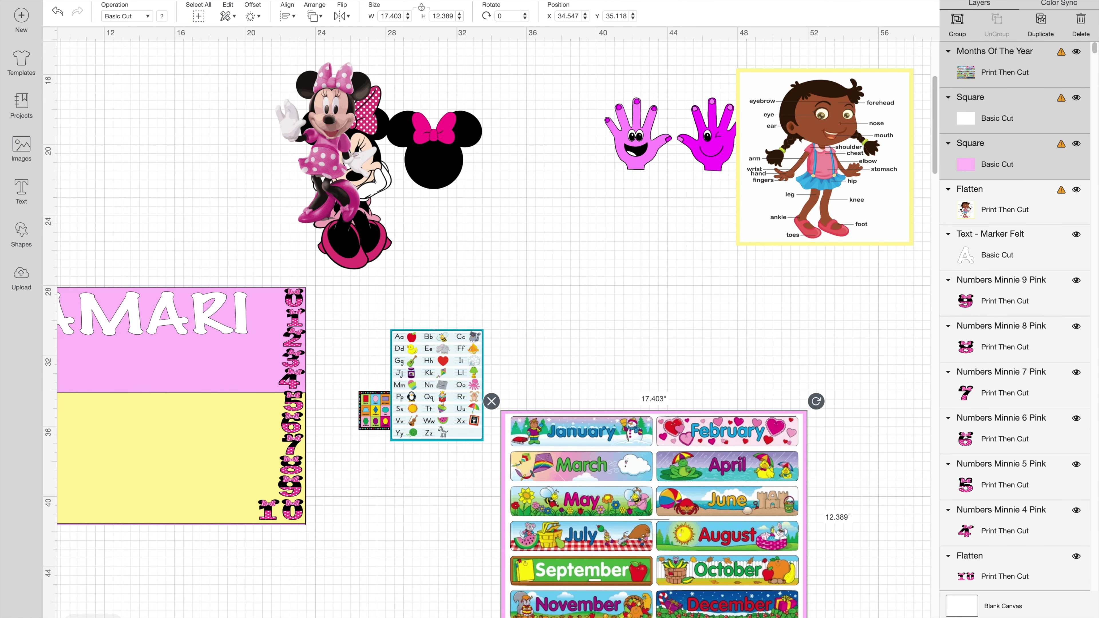
{"action": "left_click_drag", "start_coordinate": [817, 617], "coordinate": [726, 611]}
{"action": "left_click_drag", "start_coordinate": [646, 496], "coordinate": [765, 327]}
- Shrink the bordered body parts chart to about 4.7 in square and place it on the background below the name
{"action": "left_click_drag", "start_coordinate": [459, 398], "coordinate": [504, 375]}
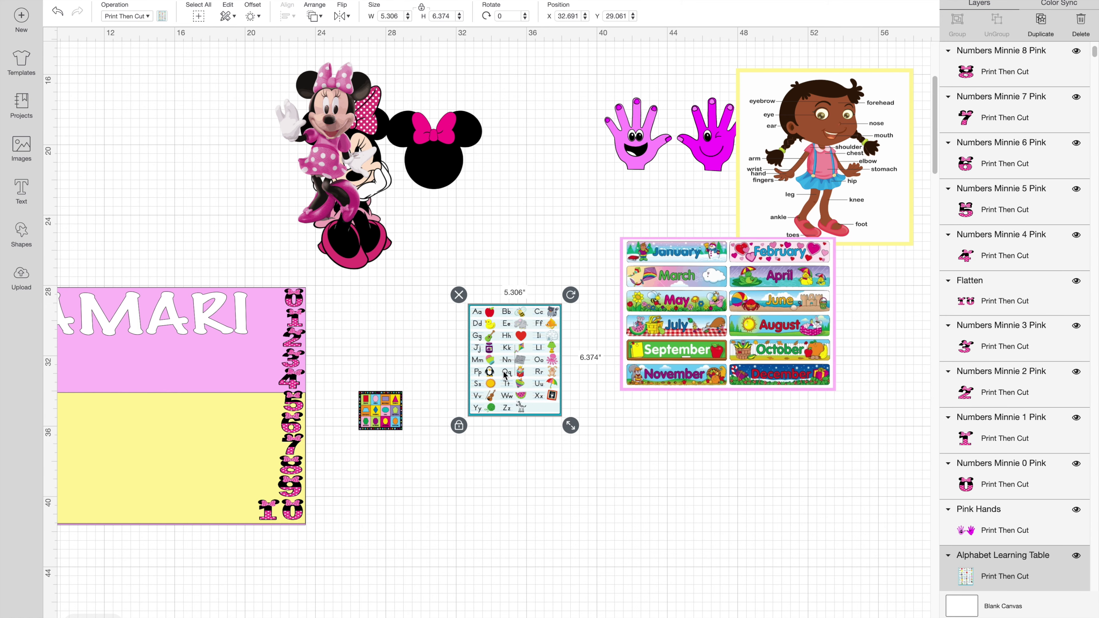
{"action": "scroll", "coordinate": [911, 205], "scroll_direction": "left", "scroll_amount": 8}
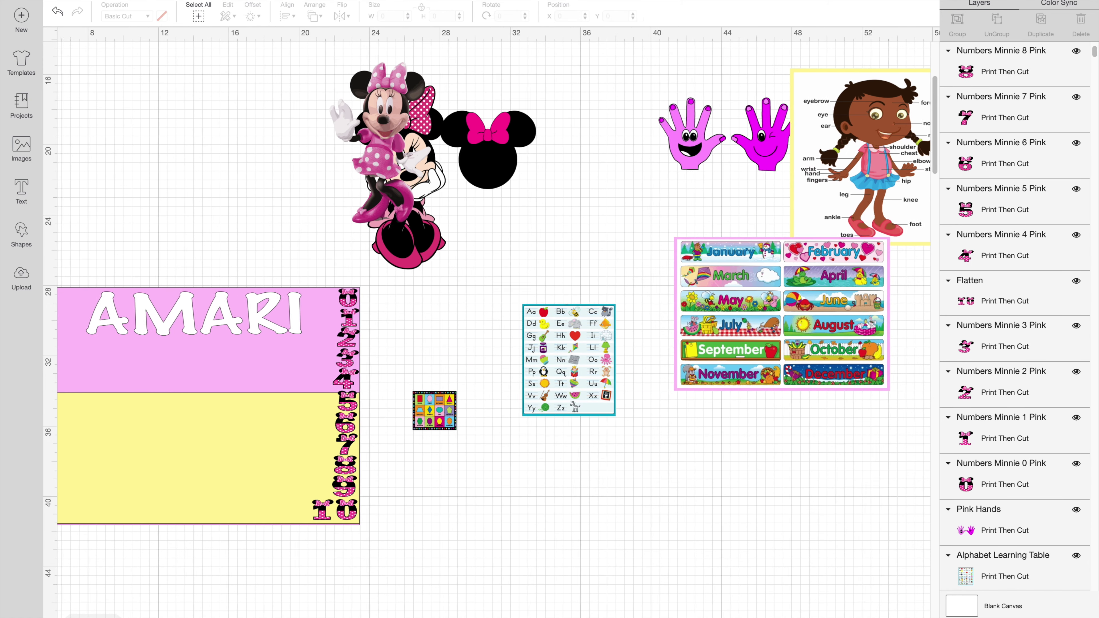
{"action": "left_click_drag", "start_coordinate": [910, 205], "coordinate": [648, 288]}
{"action": "left_click_drag", "start_coordinate": [736, 286], "coordinate": [282, 475]}
{"action": "left_click_drag", "start_coordinate": [369, 539], "coordinate": [263, 417]}
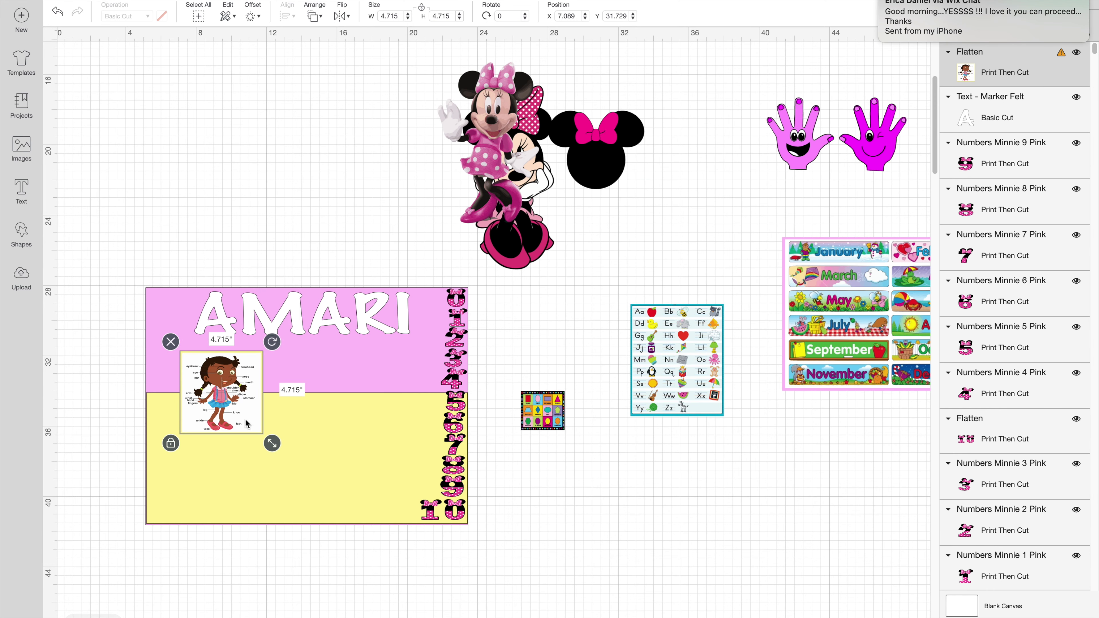
- Shrink the alphabet chart and place it on the yellow area below the body parts chart
{"action": "left_click", "coordinate": [697, 409]}
{"action": "left_click_drag", "start_coordinate": [697, 409], "coordinate": [731, 402]}
{"action": "left_click", "coordinate": [621, 425]}
{"action": "left_click", "coordinate": [690, 343]}
{"action": "left_click_drag", "start_coordinate": [690, 342], "coordinate": [242, 490]}
{"action": "left_click_drag", "start_coordinate": [283, 549], "coordinate": [253, 530]}
- Unlock the alphabet chart's proportions and resize it to about 4.2 by 4.3 in below the body parts chart
{"action": "scroll", "coordinate": [254, 530], "scroll_direction": "up", "scroll_amount": 3}
{"action": "left_click", "coordinate": [226, 614]}
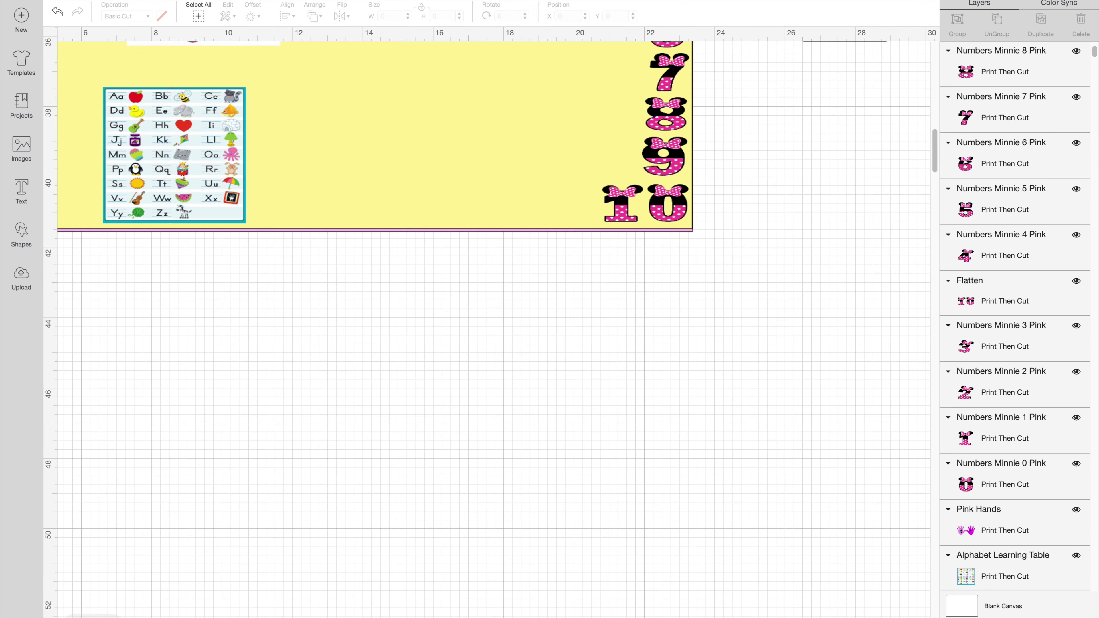
{"action": "scroll", "coordinate": [914, 225], "scroll_direction": "right", "scroll_amount": 5}
{"action": "left_click", "coordinate": [933, 126]}
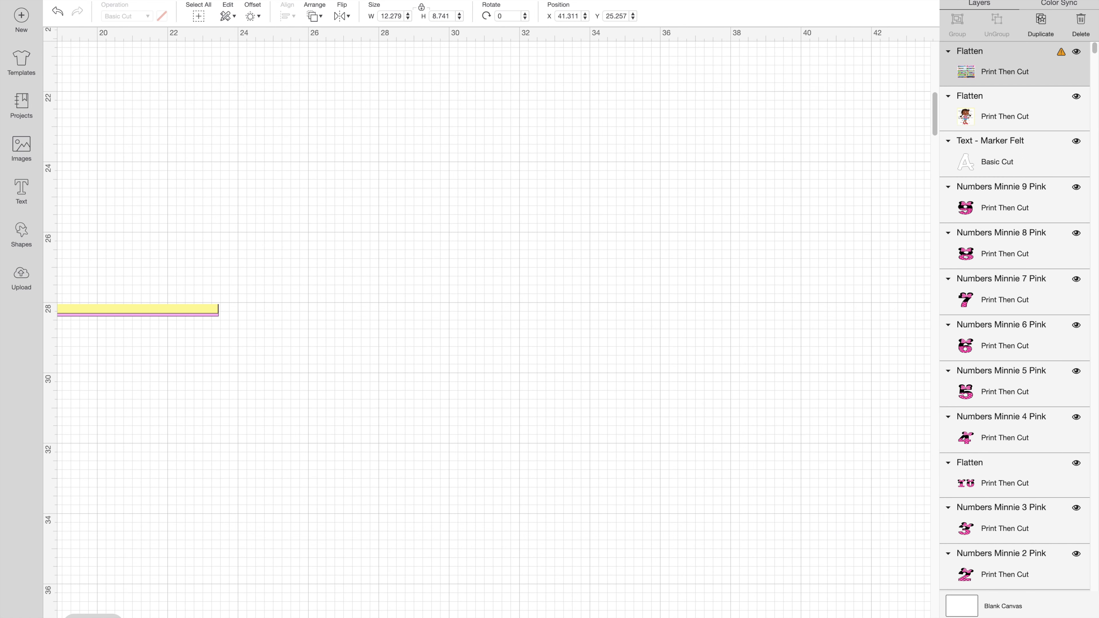
{"action": "scroll", "coordinate": [498, 303], "scroll_direction": "down", "scroll_amount": 3}
{"action": "key", "text": "Escape"}
{"action": "scroll", "coordinate": [493, 322], "scroll_direction": "left", "scroll_amount": 3}
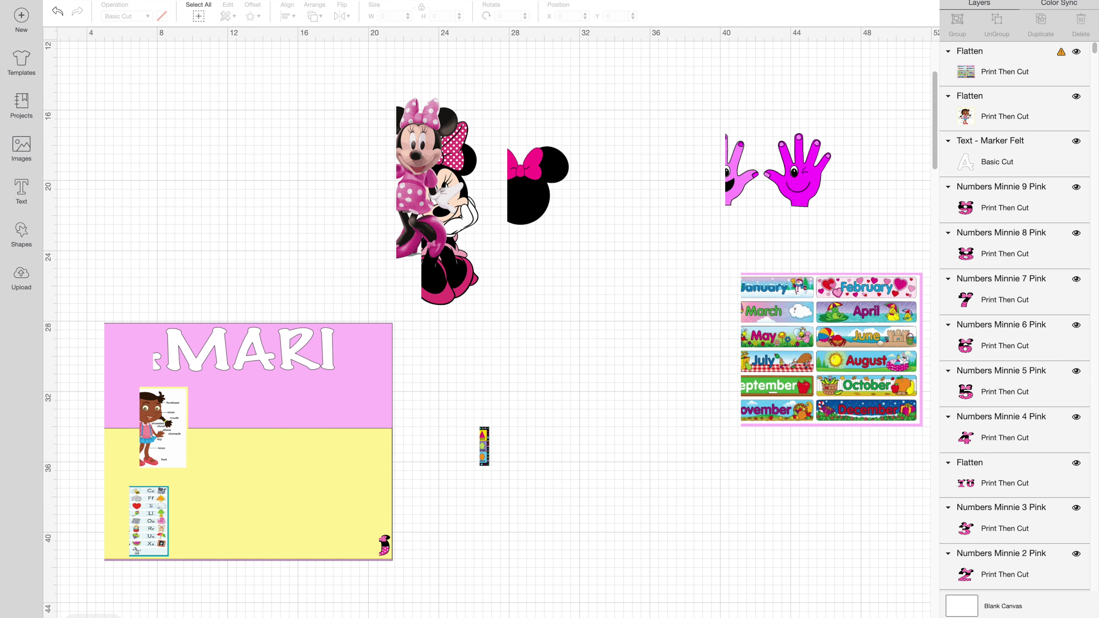
{"action": "left_click", "coordinate": [159, 549]}
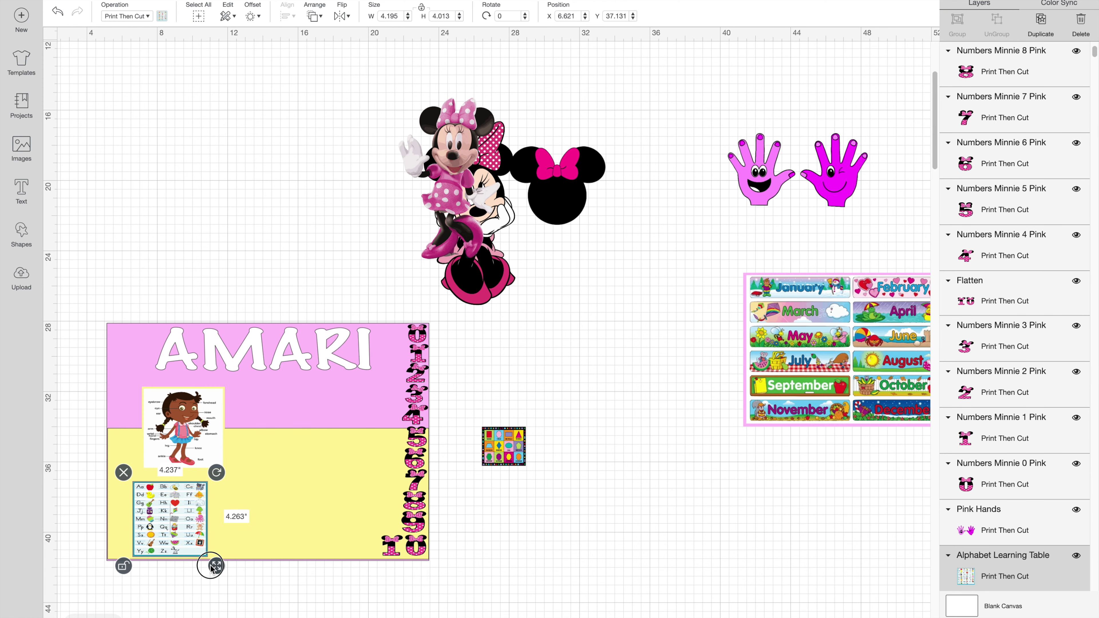
{"action": "left_click_drag", "start_coordinate": [186, 534], "coordinate": [180, 533]}
- Enlarge the shapes chart on the background beside the numbers and place the months chart, sized about 5 by 4.4 in, below it
{"action": "left_click_drag", "start_coordinate": [518, 477], "coordinate": [394, 479]}
{"action": "left_click_drag", "start_coordinate": [363, 442], "coordinate": [362, 438]}
{"action": "left_click_drag", "start_coordinate": [766, 353], "coordinate": [529, 436]}
{"action": "left_click", "coordinate": [515, 524]}
{"action": "left_click", "coordinate": [521, 517]}
{"action": "left_click_drag", "start_coordinate": [730, 518], "coordinate": [353, 557]}
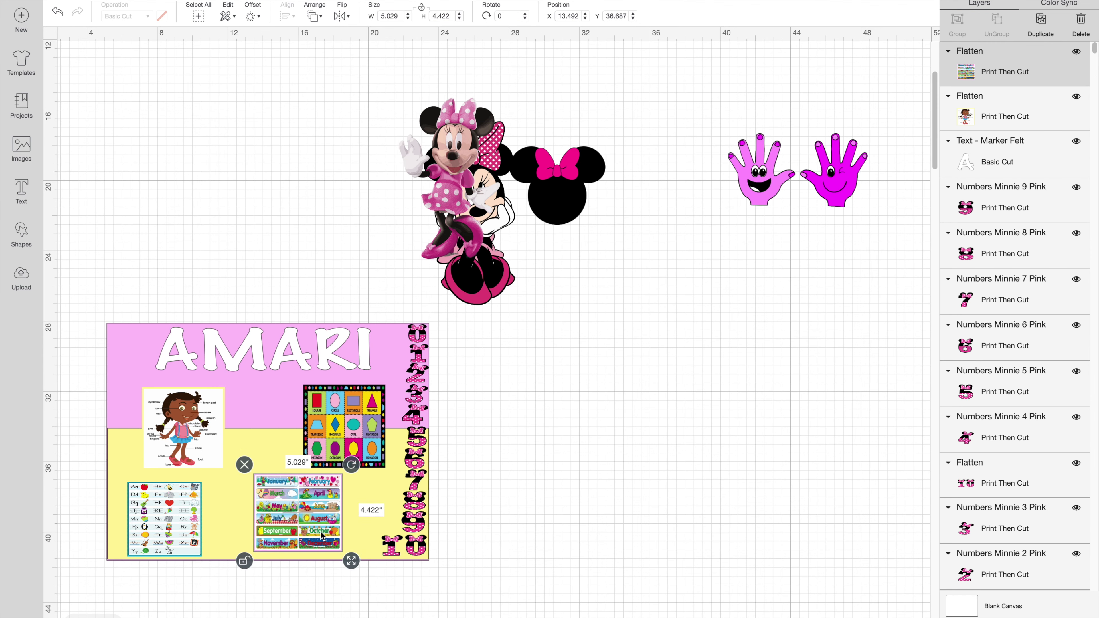
{"action": "left_click_drag", "start_coordinate": [303, 511], "coordinate": [336, 516]}
- Size the shapes chart to about 4.3 by 4.2 in and fine-tune the positions of the charts on the background
{"action": "left_click", "coordinate": [347, 433]}
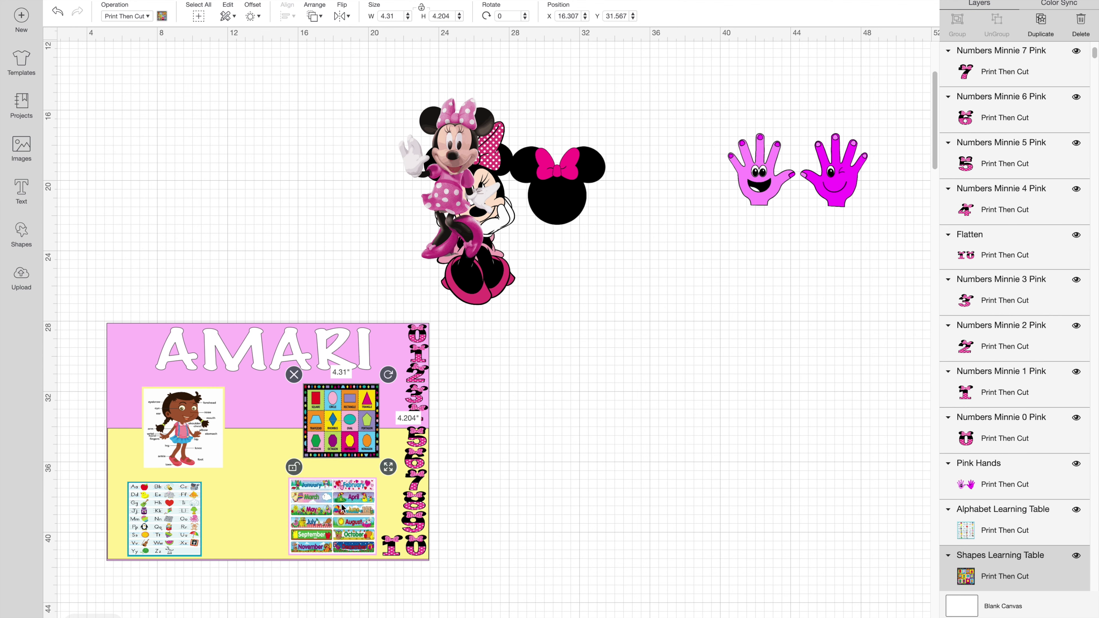
{"action": "left_click", "coordinate": [337, 511]}
{"action": "left_click", "coordinate": [205, 422]}
{"action": "left_click_drag", "start_coordinate": [205, 422], "coordinate": [205, 420]}
{"action": "left_click", "coordinate": [175, 514]}
- Resize the pink hands and place them on the yellow area between the alphabet and months charts
{"action": "left_click_drag", "start_coordinate": [771, 205], "coordinate": [248, 551]}
{"action": "left_click", "coordinate": [208, 571]}
{"action": "left_click", "coordinate": [211, 553]}
{"action": "left_click_drag", "start_coordinate": [354, 564], "coordinate": [277, 541]}
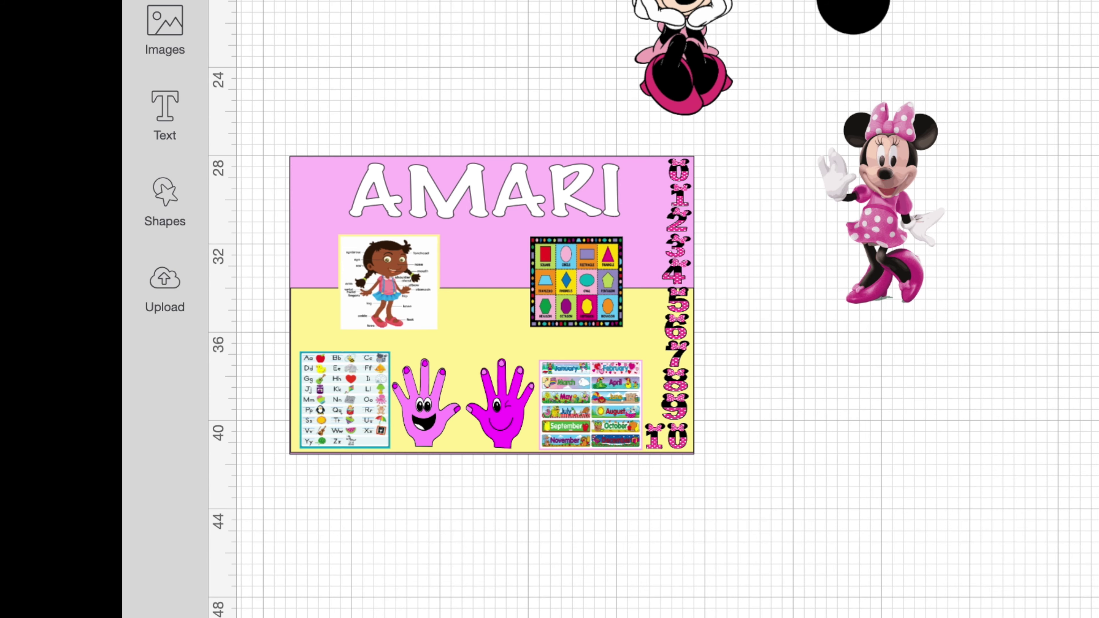
- Place the winking Minnie left of the body parts chart, the sitting Minnie beside the name and the waving Minnie, about 3.4 by 5.5 in, between the charts
{"action": "left_click_drag", "start_coordinate": [309, 1], "coordinate": [325, 241]}
{"action": "left_click_drag", "start_coordinate": [649, 24], "coordinate": [773, 221]}
{"action": "left_click_drag", "start_coordinate": [893, 344], "coordinate": [828, 212]}
{"action": "left_click_drag", "start_coordinate": [797, 143], "coordinate": [666, 223]}
{"action": "left_click_drag", "start_coordinate": [887, 215], "coordinate": [490, 338]}
{"action": "left_click_drag", "start_coordinate": [572, 454], "coordinate": [520, 294]}
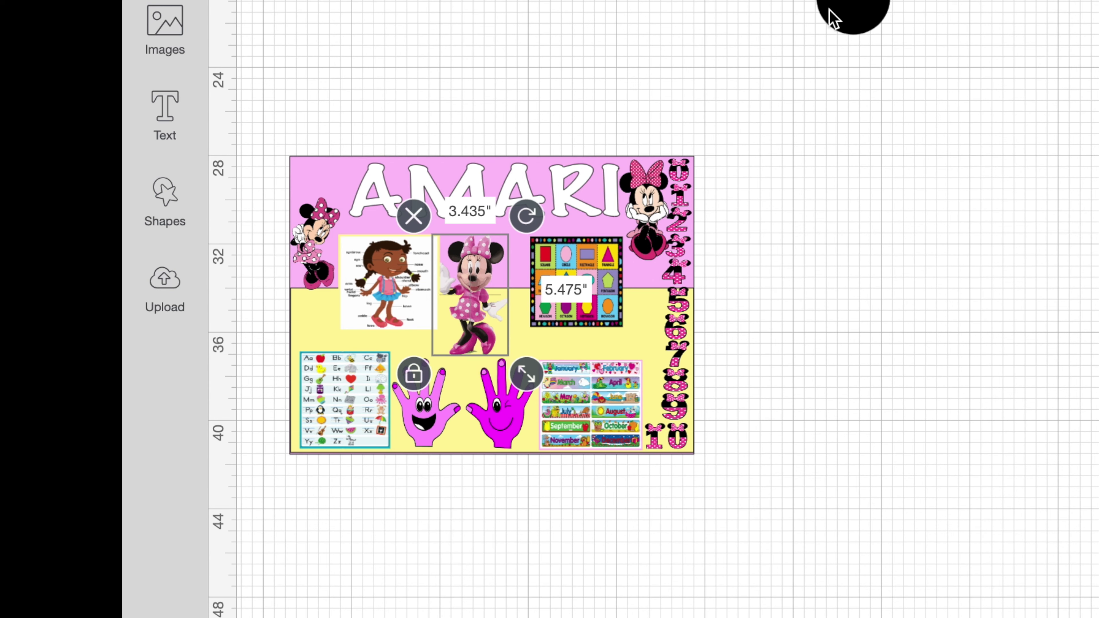
- Duplicate the Minnie Mouse head, placing a small one on the months chart and one about 5.1 by 4.2 in beside the alphabet chart
{"action": "left_click_drag", "start_coordinate": [833, 18], "coordinate": [754, 405]}
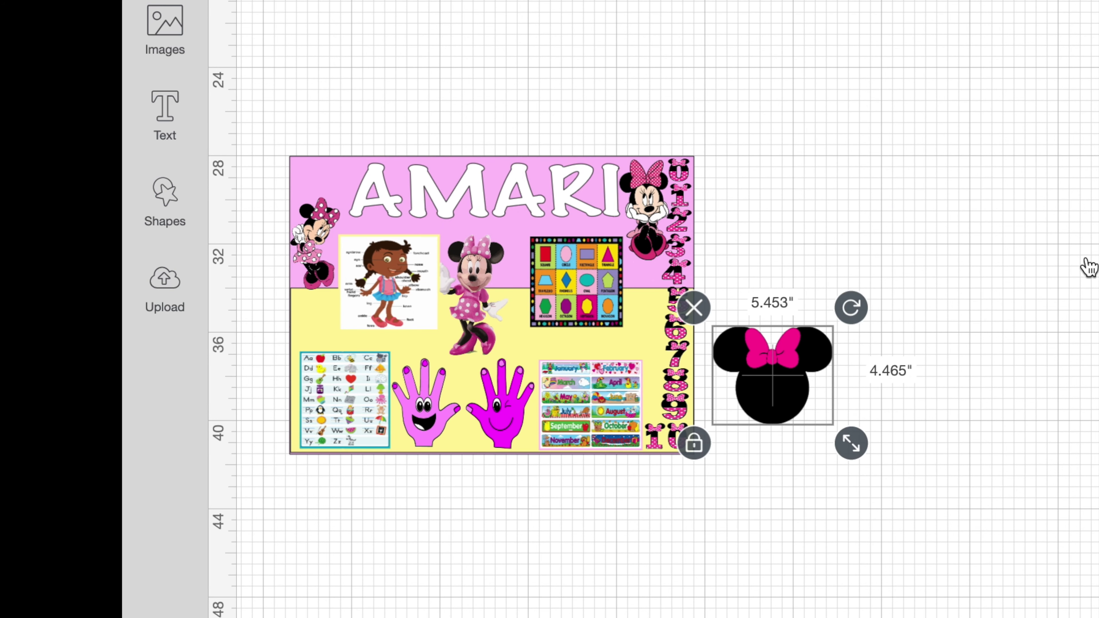
{"action": "key", "text": "ctrl+d"}
{"action": "left_click_drag", "start_coordinate": [795, 395], "coordinate": [638, 431]}
{"action": "left_click_drag", "start_coordinate": [691, 485], "coordinate": [584, 394]}
{"action": "left_click_drag", "start_coordinate": [784, 385], "coordinate": [380, 444]}
{"action": "left_click_drag", "start_coordinate": [447, 501], "coordinate": [470, 572]}
{"action": "left_click_drag", "start_coordinate": [362, 511], "coordinate": [287, 518]}
{"action": "left_click_drag", "start_coordinate": [375, 527], "coordinate": [283, 428]}
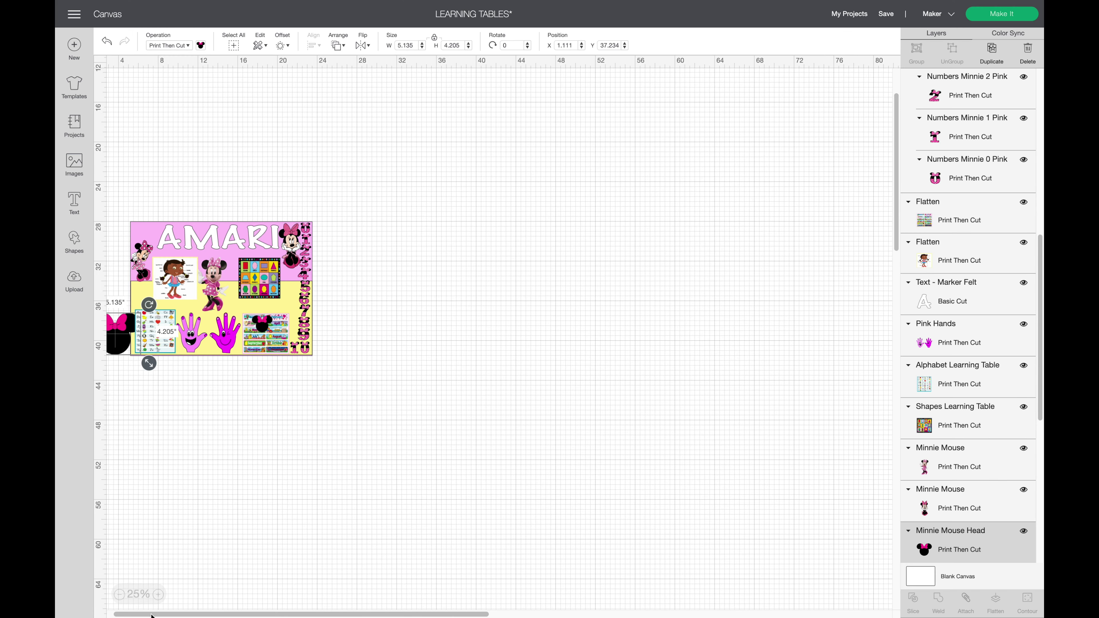
- Move the whole learning table layout with both Minnie heads to about X 21.9, Y 25.3 on the canvas
{"action": "left_click_drag", "start_coordinate": [152, 614], "coordinate": [116, 615]}
{"action": "left_click_drag", "start_coordinate": [123, 197], "coordinate": [467, 425]}
{"action": "left_click_drag", "start_coordinate": [236, 430], "coordinate": [279, 464]}
{"action": "left_click", "coordinate": [139, 204]}
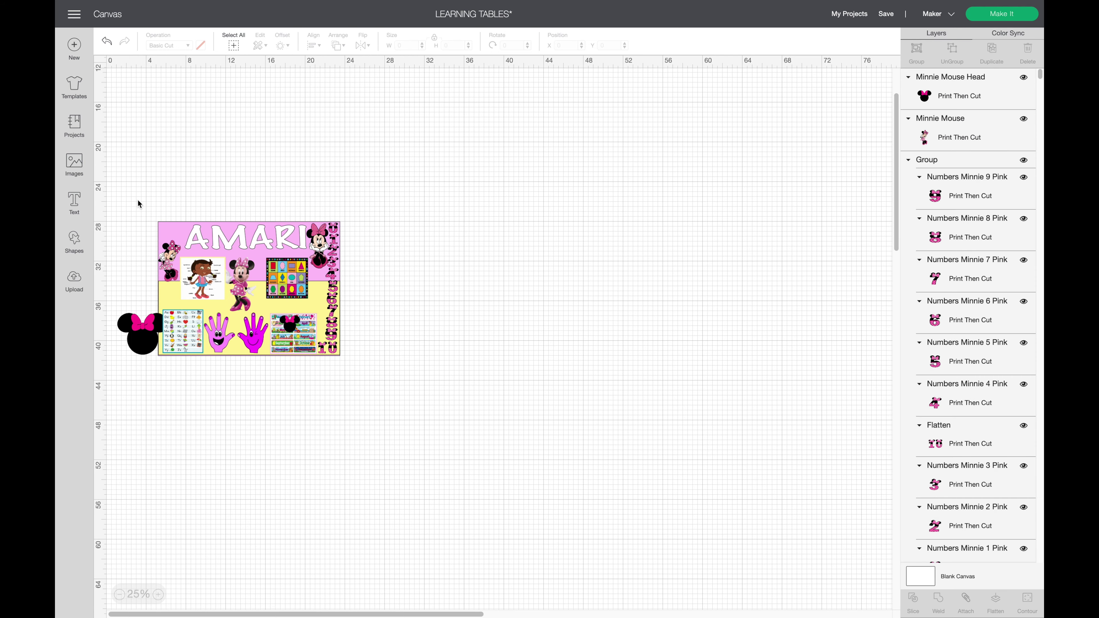
{"action": "left_click_drag", "start_coordinate": [109, 189], "coordinate": [343, 390]}
{"action": "left_click_drag", "start_coordinate": [255, 283], "coordinate": [470, 265]}
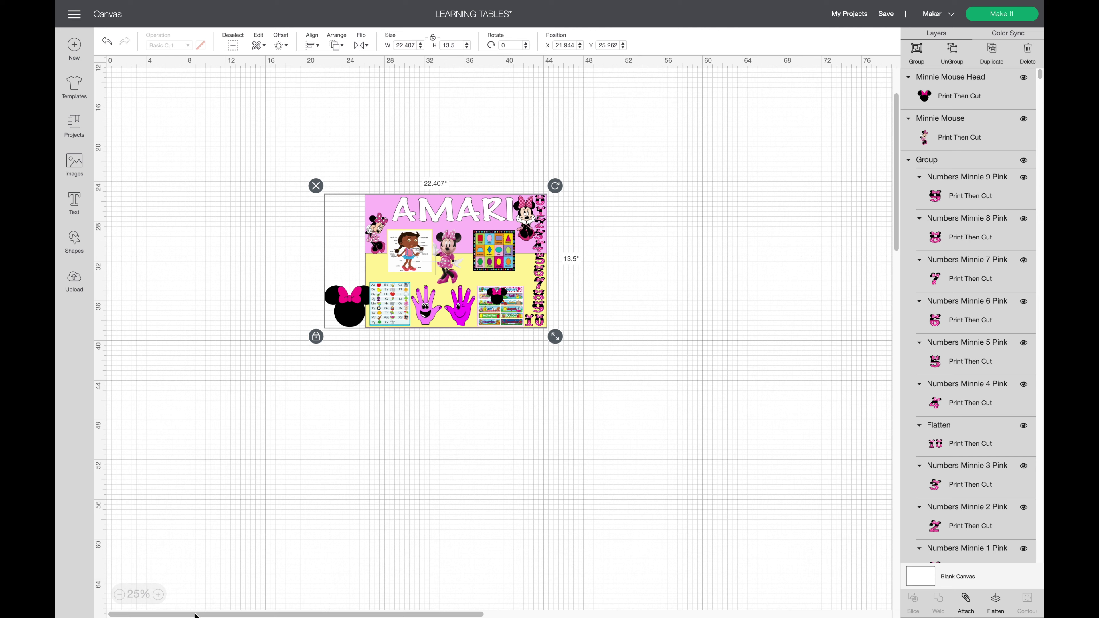
{"action": "left_click", "coordinate": [159, 595]}
{"action": "left_click", "coordinate": [507, 587]}
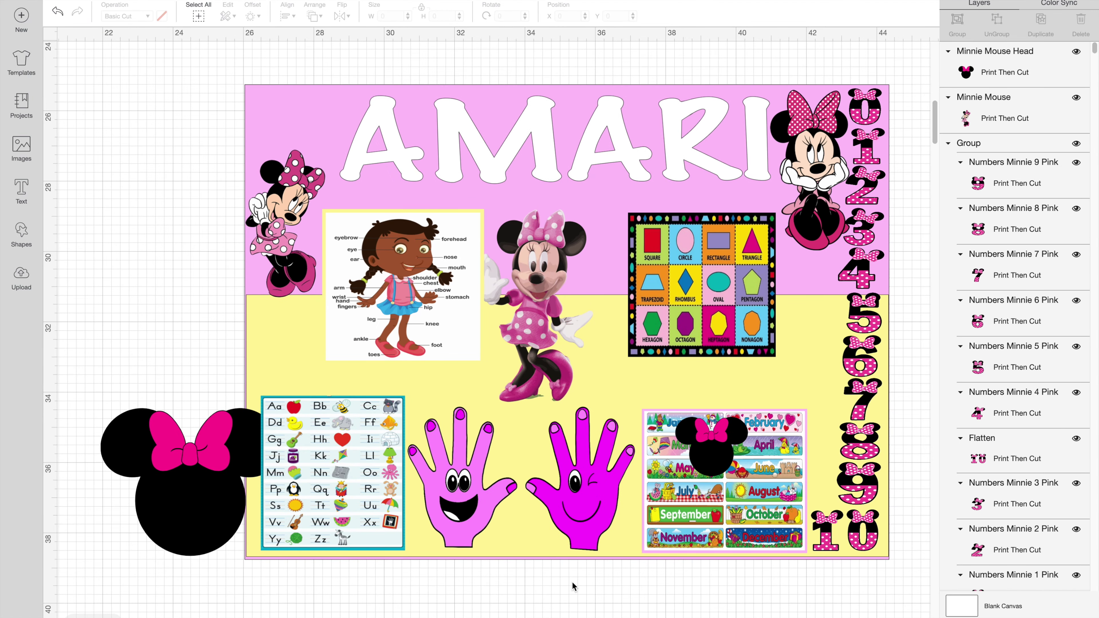
- Reposition the body parts chart, shapes chart and waving Minnie, enlarge the winking Minnie to about 3.4 by 7.7 in and shrink the sitting Minnie
{"action": "left_click_drag", "start_coordinate": [544, 373], "coordinate": [569, 375]}
{"action": "left_click_drag", "start_coordinate": [424, 320], "coordinate": [434, 324]}
{"action": "left_click_drag", "start_coordinate": [781, 299], "coordinate": [800, 300]}
{"action": "left_click_drag", "start_coordinate": [325, 299], "coordinate": [352, 370]}
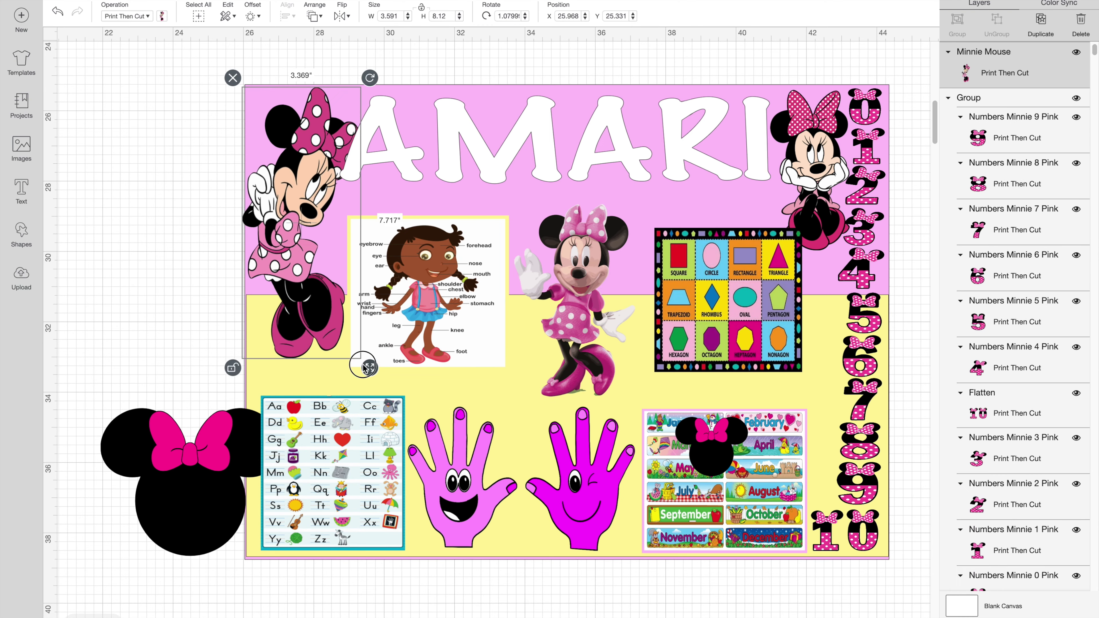
{"action": "left_click_drag", "start_coordinate": [562, 303], "coordinate": [582, 303]}
{"action": "left_click_drag", "start_coordinate": [849, 242], "coordinate": [841, 216]}
- Tuck one Minnie head behind the alphabet chart's outer edge and the other behind the months chart beside the numbers
{"action": "left_click_drag", "start_coordinate": [260, 555], "coordinate": [243, 438]}
{"action": "left_click_drag", "start_coordinate": [710, 446], "coordinate": [818, 442]}
{"action": "left_click", "coordinate": [596, 358]}
- Add a BODY PARTS text label in Marker Felt, about 5 by 0.9 in, beside the layout
{"action": "key", "text": "t"}
{"action": "left_click", "coordinate": [76, 568]}
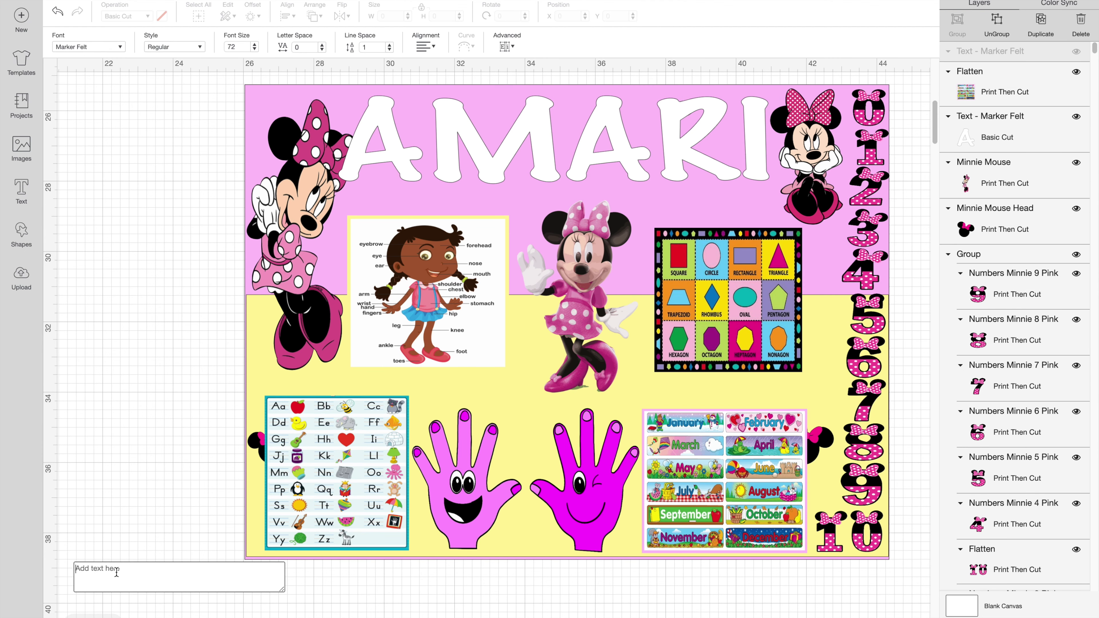
{"action": "type", "text": "BODY"}
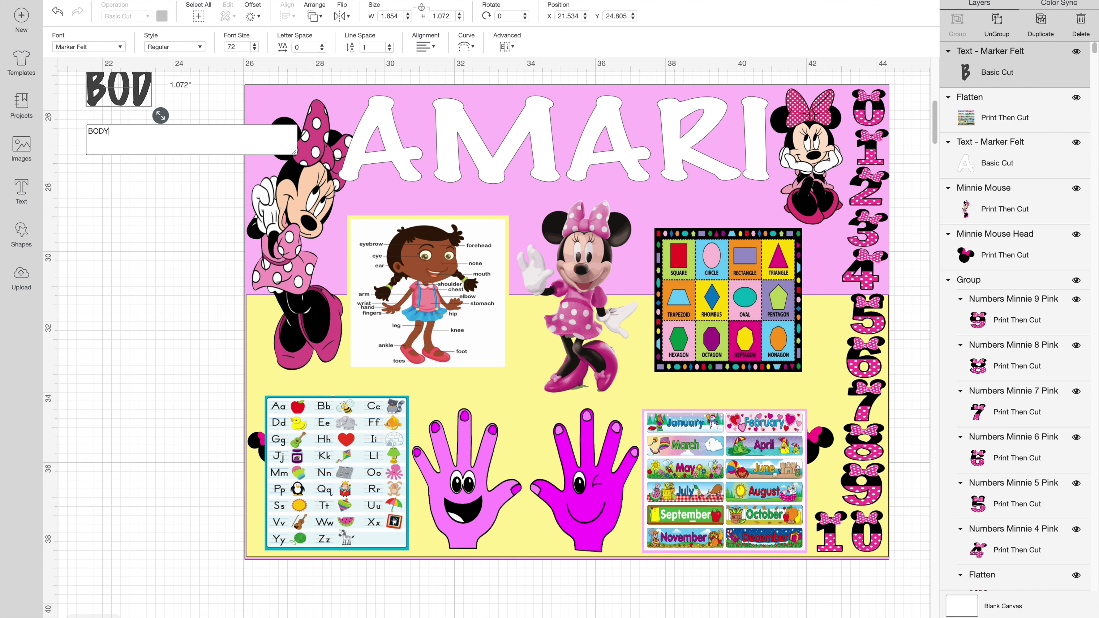
{"action": "type", "text": " PATY"}
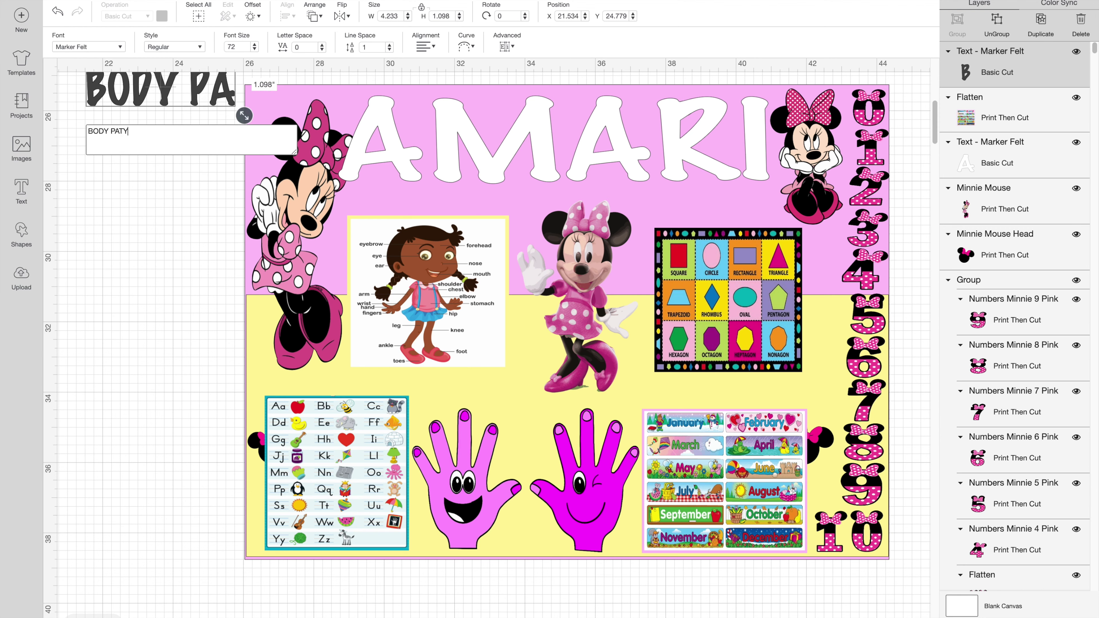
{"action": "key", "text": "BackSpace"}
{"action": "key", "text": "BackSpace"}
{"action": "type", "text": "RTS"}
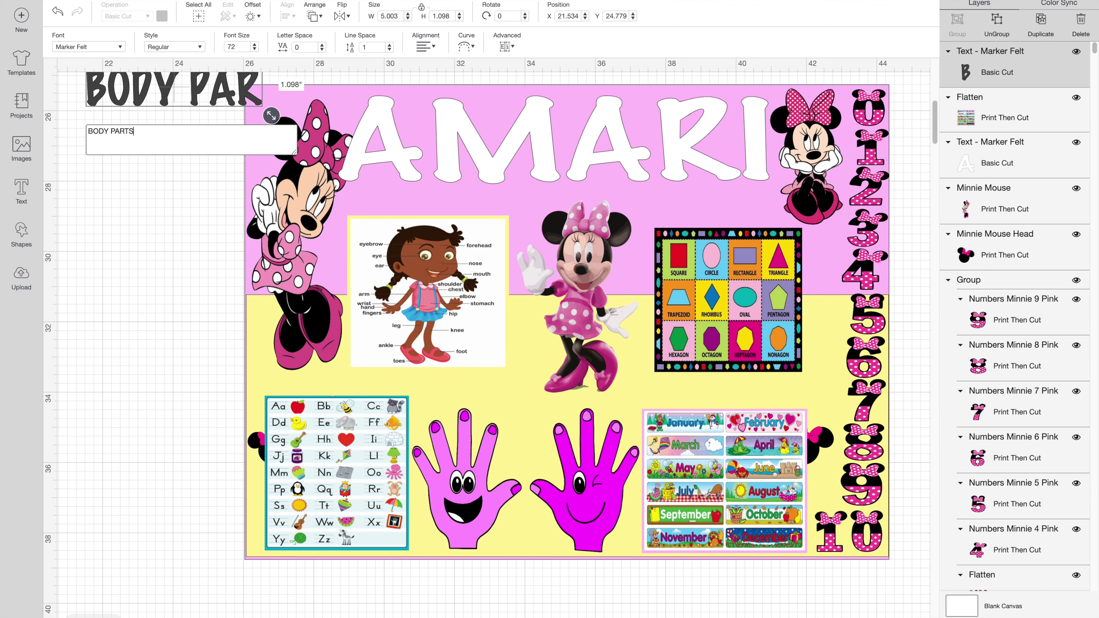
{"action": "left_click_drag", "start_coordinate": [279, 105], "coordinate": [199, 168]}
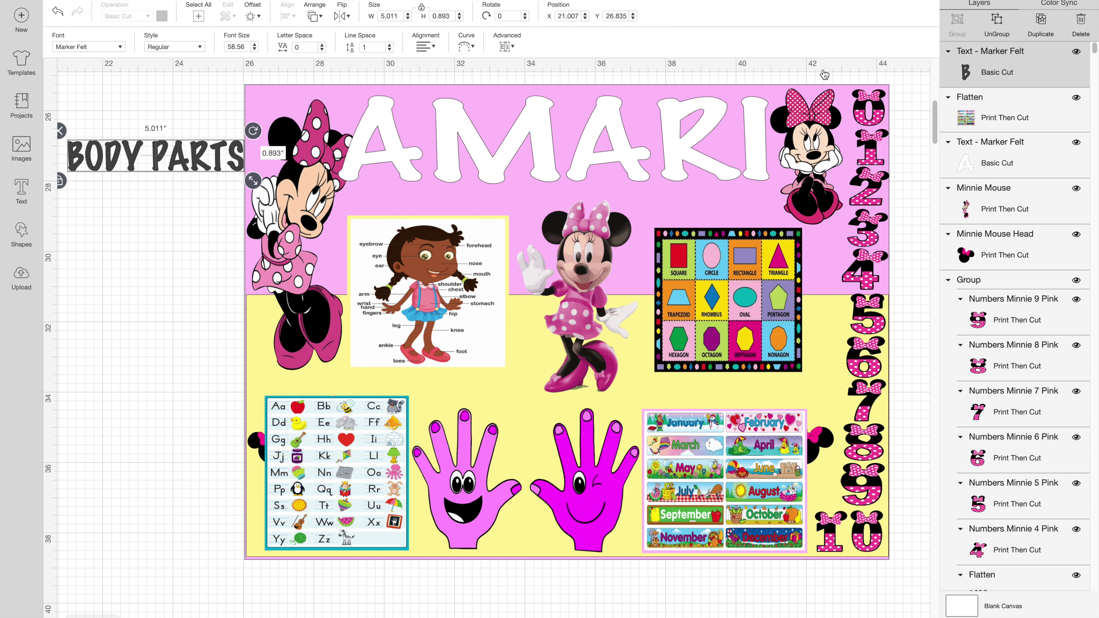
- Duplicate the BODY PARTS label, place the copy below it and change its text to SHAPES
{"action": "key", "text": "ctrl+d"}
{"action": "left_click_drag", "start_coordinate": [113, 164], "coordinate": [102, 207]}
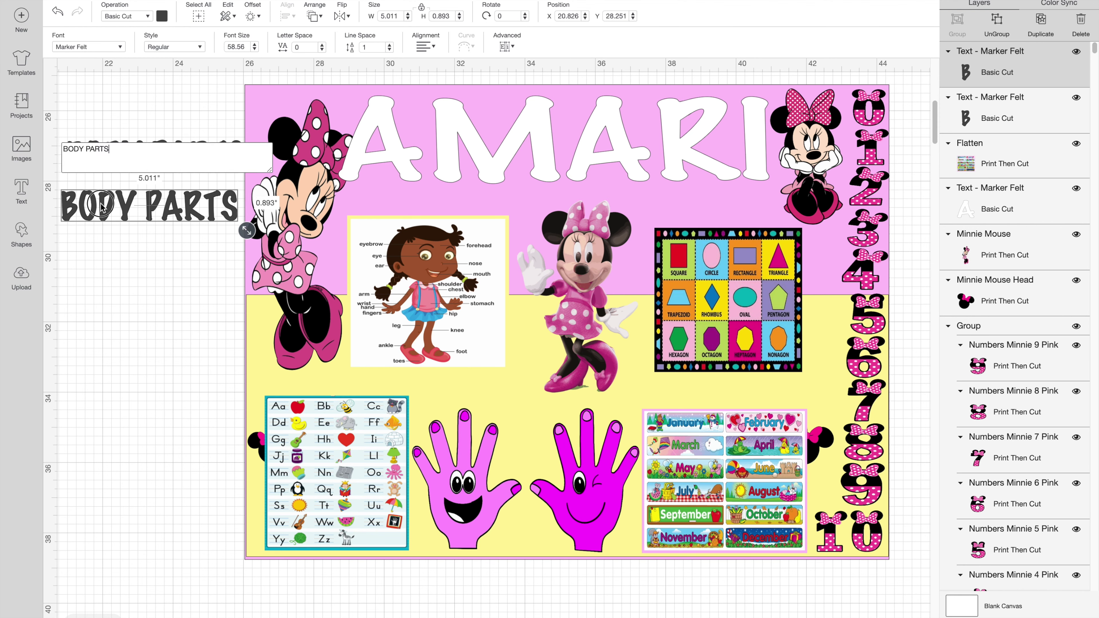
{"action": "double_click", "coordinate": [106, 206]}
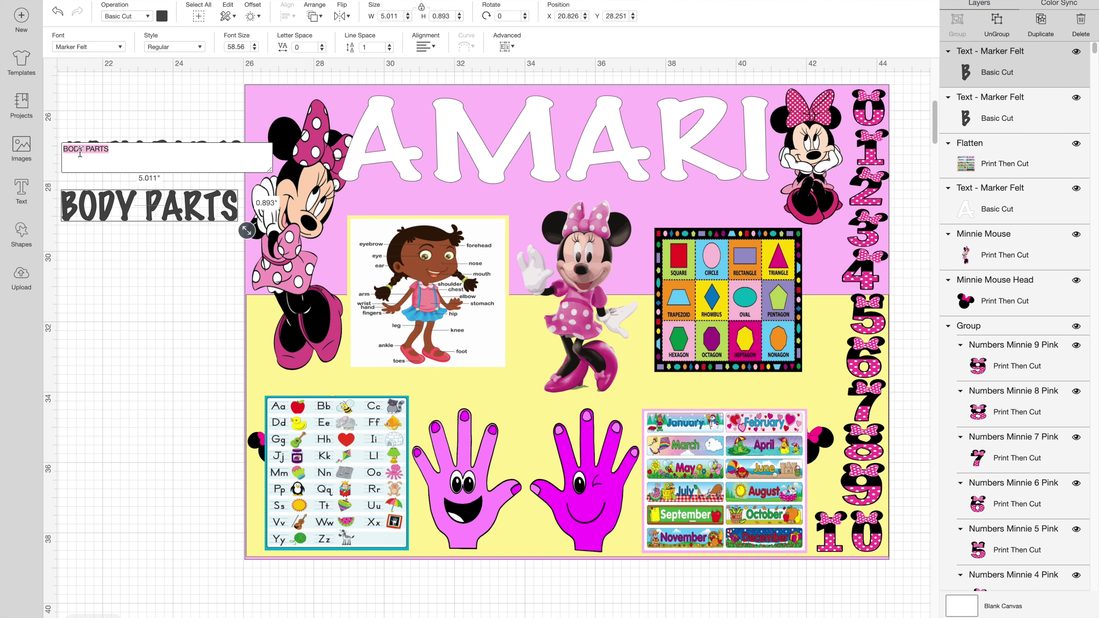
{"action": "type", "text": "SHA"}
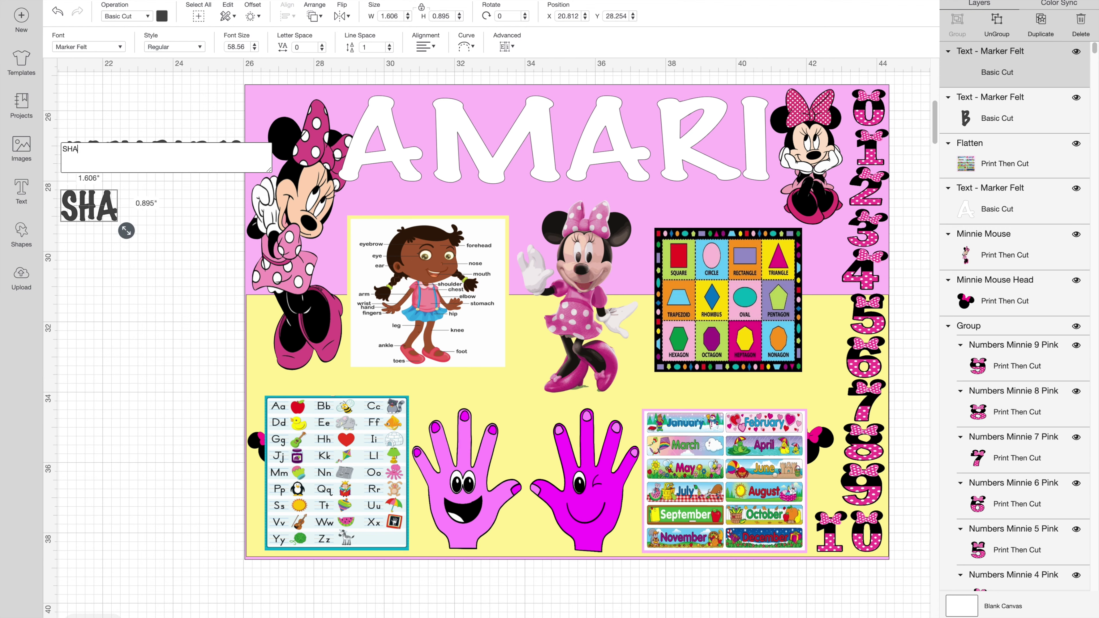
{"action": "type", "text": "PES"}
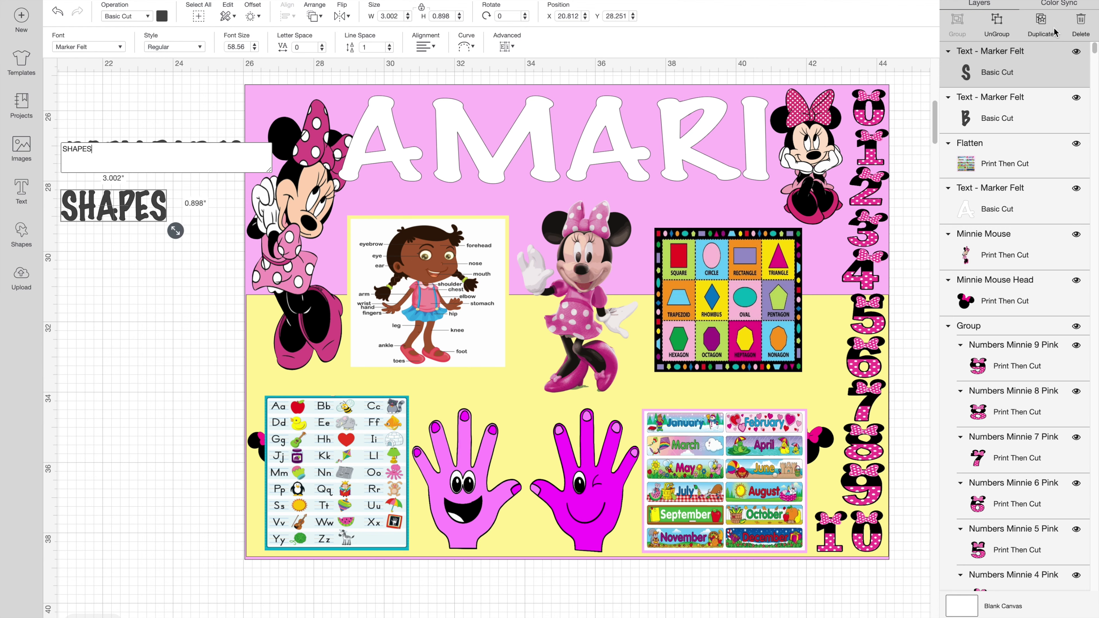
- Duplicate the SHAPES label below itself for the captions ALPHABET, LEFT HAND RIGHT HAND and MONTHS OF THE YEAR
{"action": "left_click", "coordinate": [123, 215]}
{"action": "key", "text": "ctrl+d"}
{"action": "left_click_drag", "start_coordinate": [124, 215], "coordinate": [118, 254]}
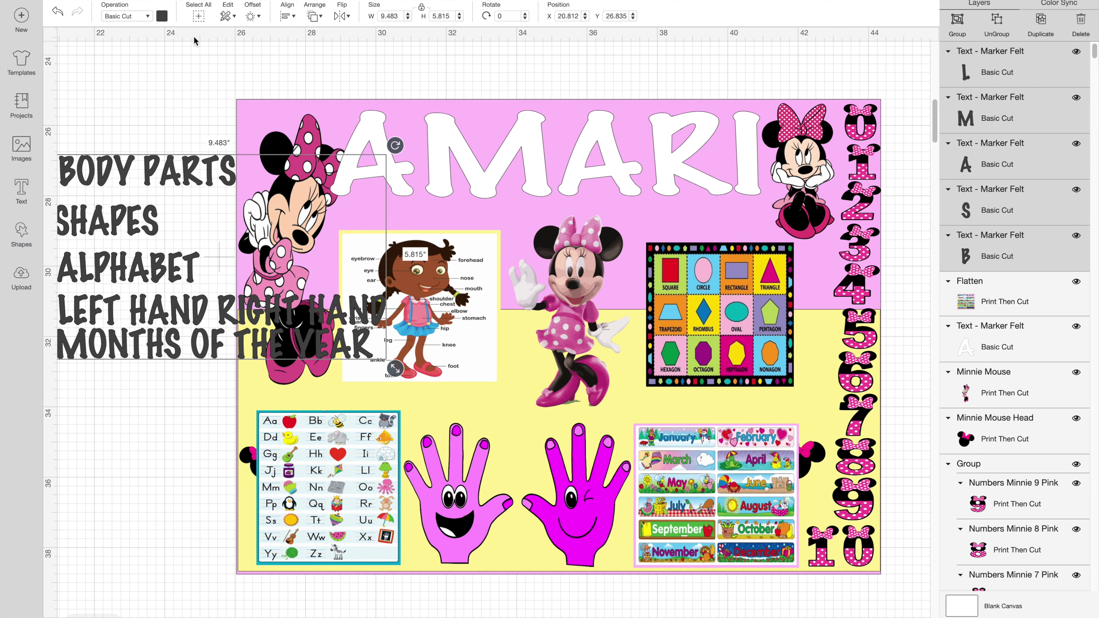
- Colour all five chart labels black
{"action": "left_click", "coordinate": [162, 16]}
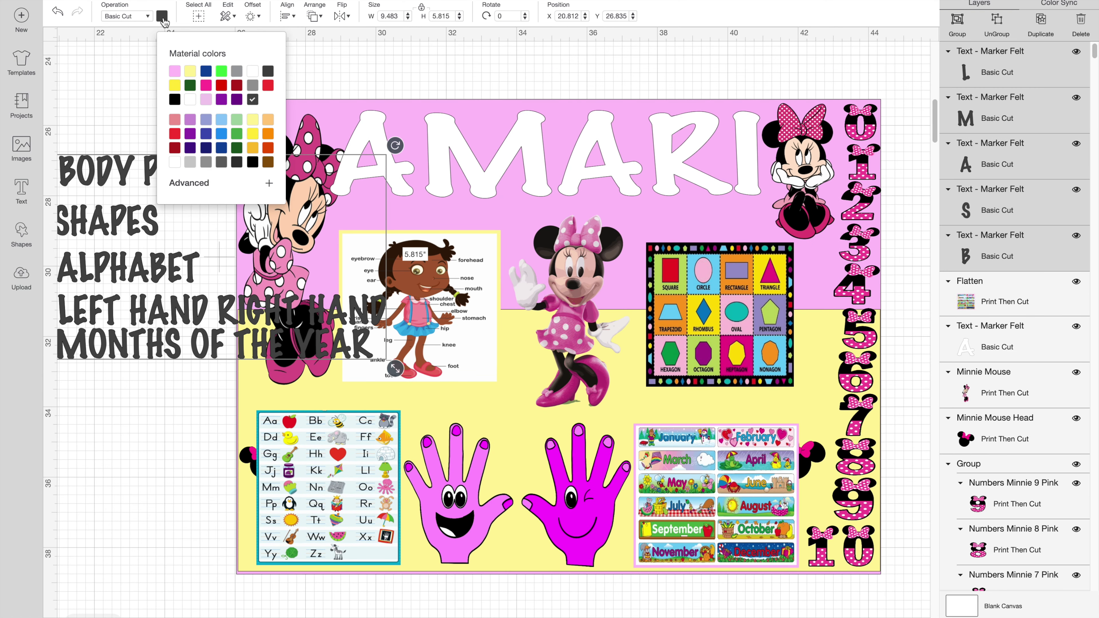
{"action": "left_click", "coordinate": [175, 99]}
{"action": "left_click", "coordinate": [115, 98]}
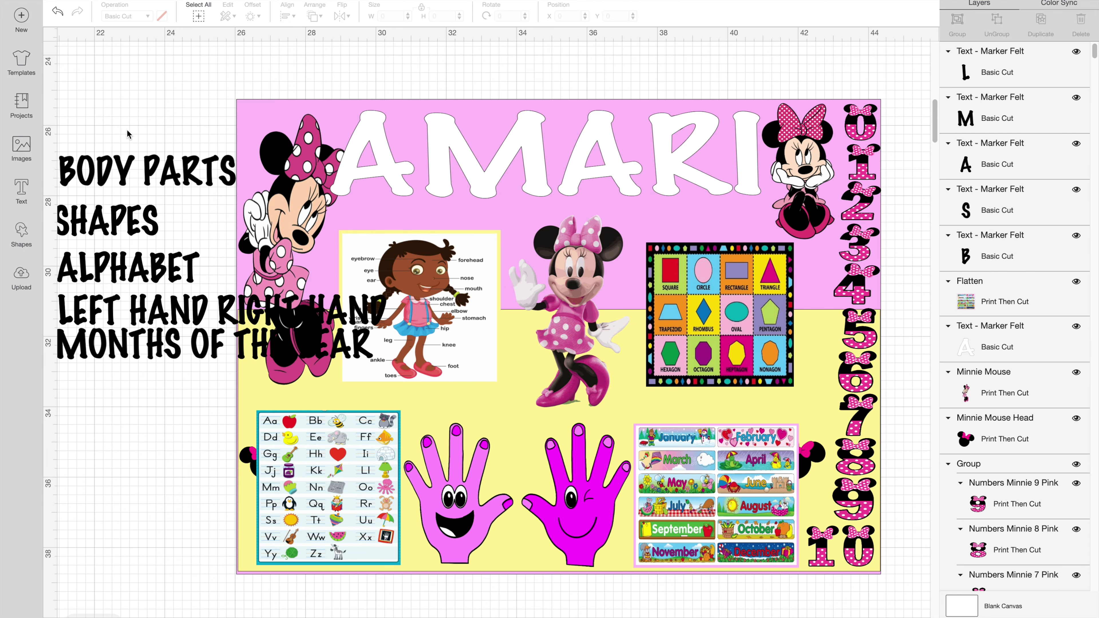
- Place the BODY PARTS label, scaled down, above the body parts chart and the SHAPES label above the shapes chart
{"action": "left_click_drag", "start_coordinate": [121, 172], "coordinate": [424, 220]}
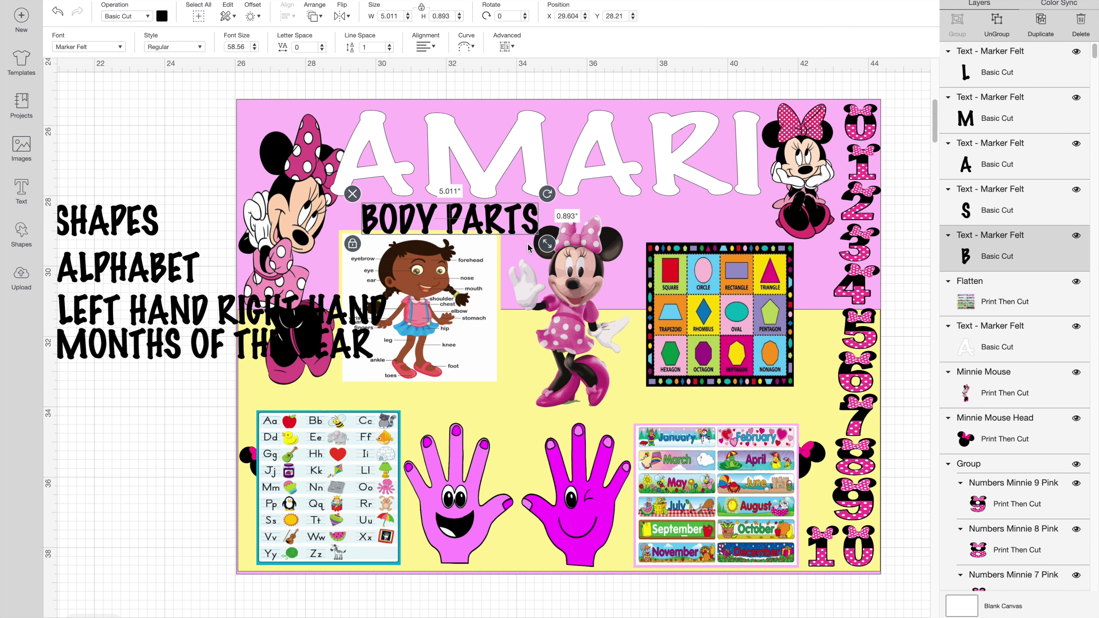
{"action": "left_click_drag", "start_coordinate": [548, 245], "coordinate": [475, 232]}
{"action": "left_click_drag", "start_coordinate": [443, 215], "coordinate": [450, 220]}
{"action": "left_click_drag", "start_coordinate": [108, 221], "coordinate": [699, 226]}
{"action": "mouse_move", "coordinate": [765, 249]}
{"action": "left_mouse_down"}
{"action": "mouse_move", "coordinate": [717, 228]}
{"action": "mouse_move", "coordinate": [770, 251]}
{"action": "left_mouse_up"}
- Scale down the ALPHABET label and centre it above the alphabet chart
{"action": "left_click", "coordinate": [130, 266]}
{"action": "left_click_drag", "start_coordinate": [130, 266], "coordinate": [342, 397]}
{"action": "left_click_drag", "start_coordinate": [419, 422], "coordinate": [346, 399]}
{"action": "left_click_drag", "start_coordinate": [310, 497], "coordinate": [310, 501]}
{"action": "left_click_drag", "start_coordinate": [340, 399], "coordinate": [392, 426]}
- Scale the LEFT HAND RIGHT HAND label to about 0.57 in high above the pink hands and widen the gap between its two phrases
{"action": "left_click_drag", "start_coordinate": [194, 318], "coordinate": [553, 421]}
{"action": "left_click_drag", "start_coordinate": [753, 438], "coordinate": [635, 429]}
{"action": "left_click", "coordinate": [612, 319]}
{"action": "left_click", "coordinate": [556, 409]}
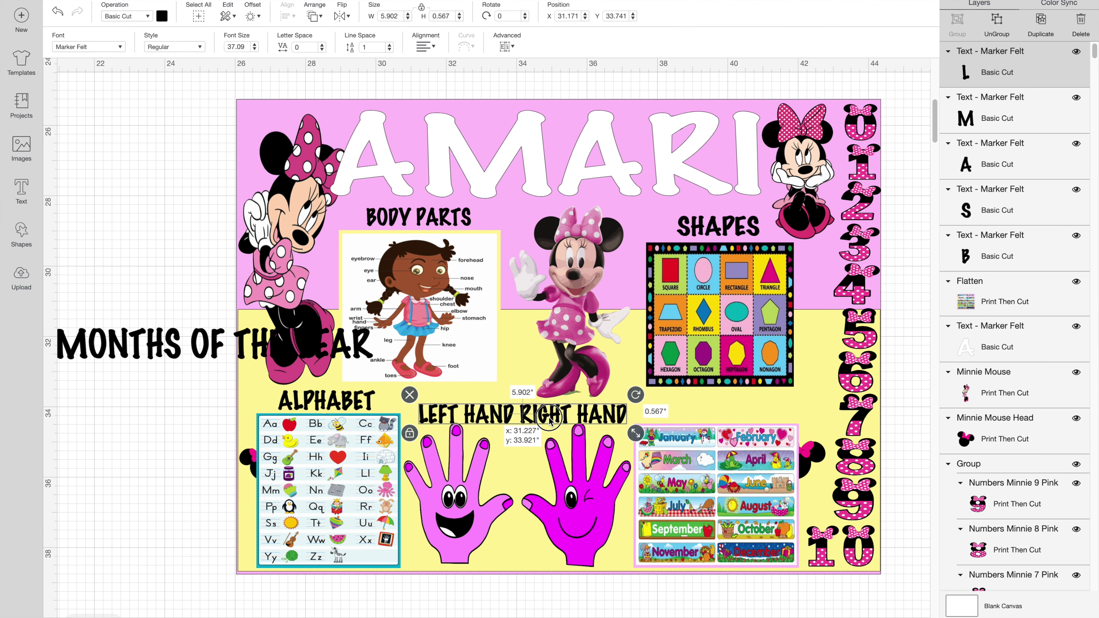
{"action": "double_click", "coordinate": [556, 409]}
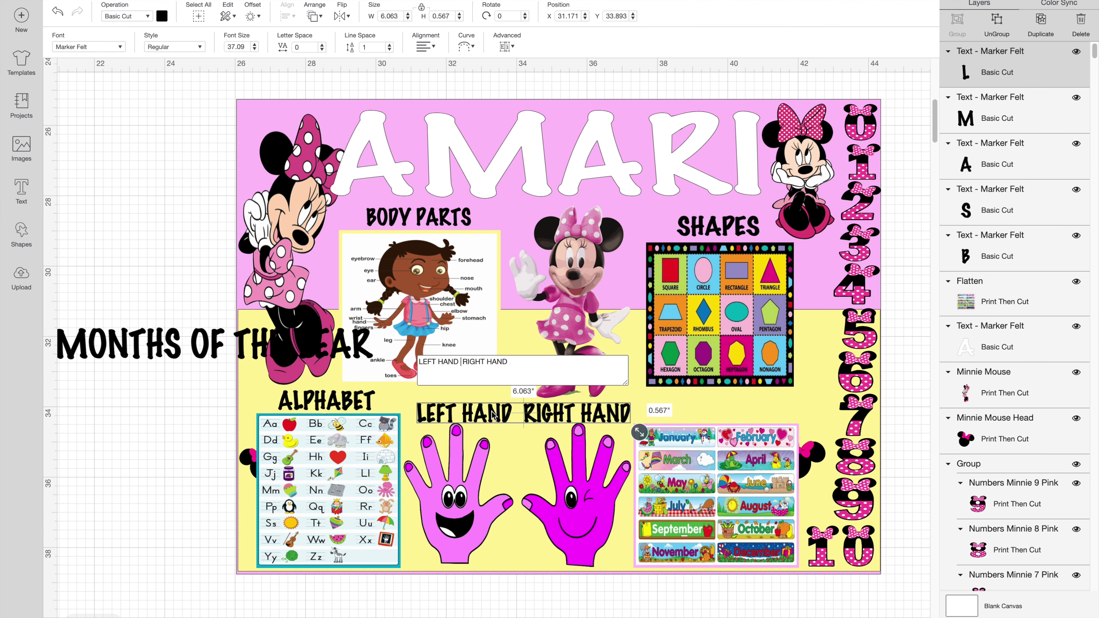
{"action": "left_click_drag", "start_coordinate": [493, 415], "coordinate": [486, 419]}
- Shrink the waving Minnie to about 3.2 by 5.1 in and nudge the months chart and hands label to make room
{"action": "left_click", "coordinate": [572, 303]}
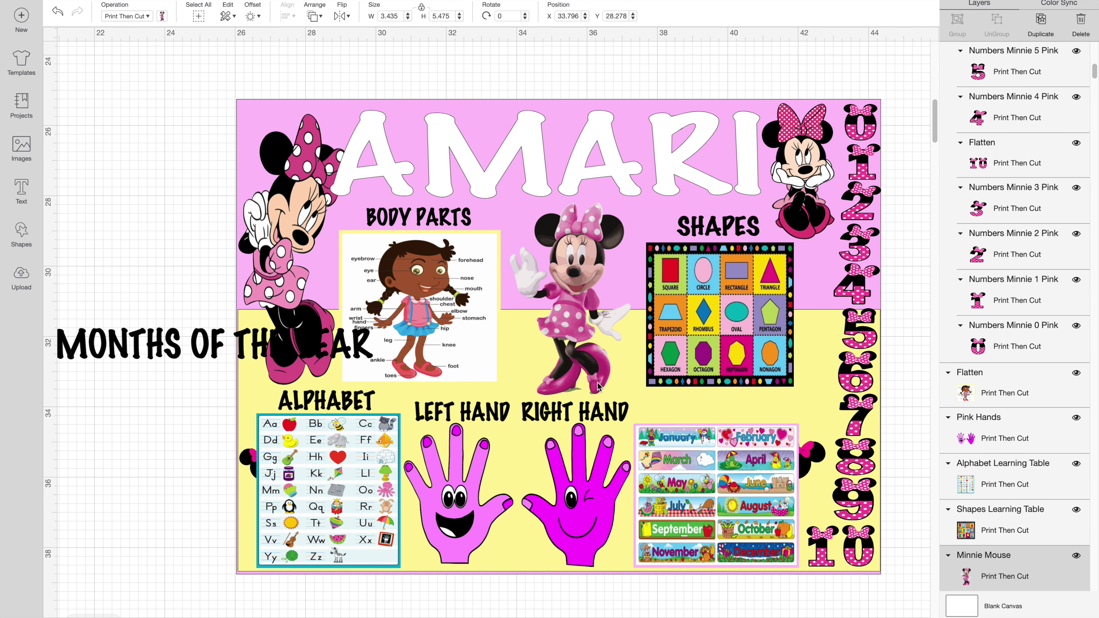
{"action": "left_click_drag", "start_coordinate": [643, 401], "coordinate": [642, 398]}
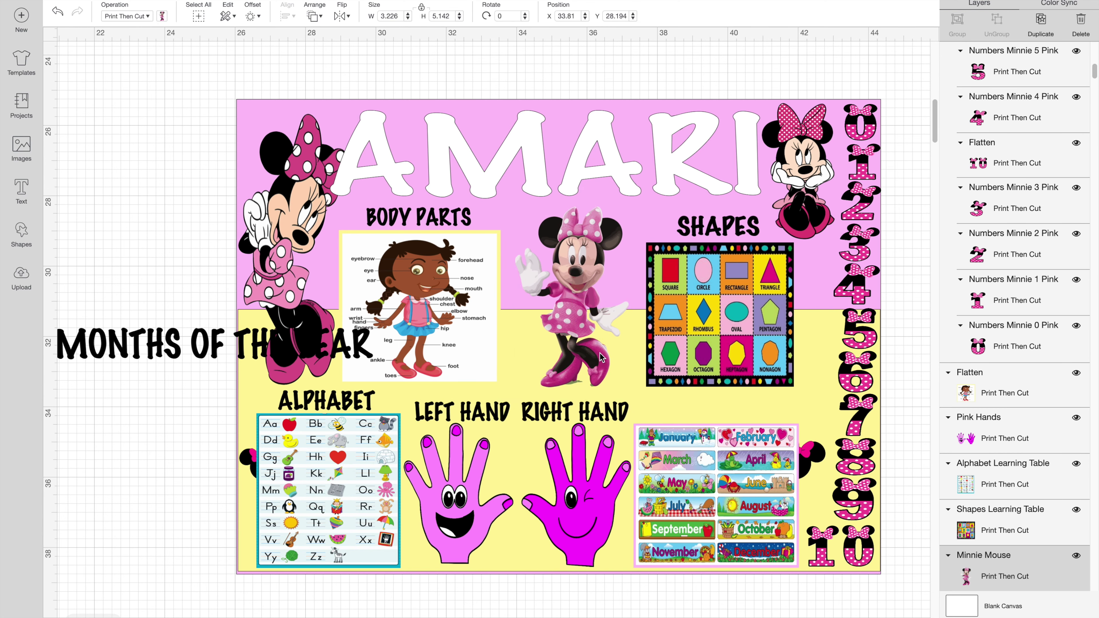
{"action": "left_click_drag", "start_coordinate": [702, 497], "coordinate": [693, 465]}
{"action": "left_click", "coordinate": [563, 418]}
- Scale down the MONTHS OF THE YEAR label and place it above the months chart, matching the chart's width
{"action": "left_click", "coordinate": [215, 348]}
{"action": "left_click_drag", "start_coordinate": [215, 348], "coordinate": [679, 433]}
{"action": "left_click_drag", "start_coordinate": [847, 454], "coordinate": [683, 438]}
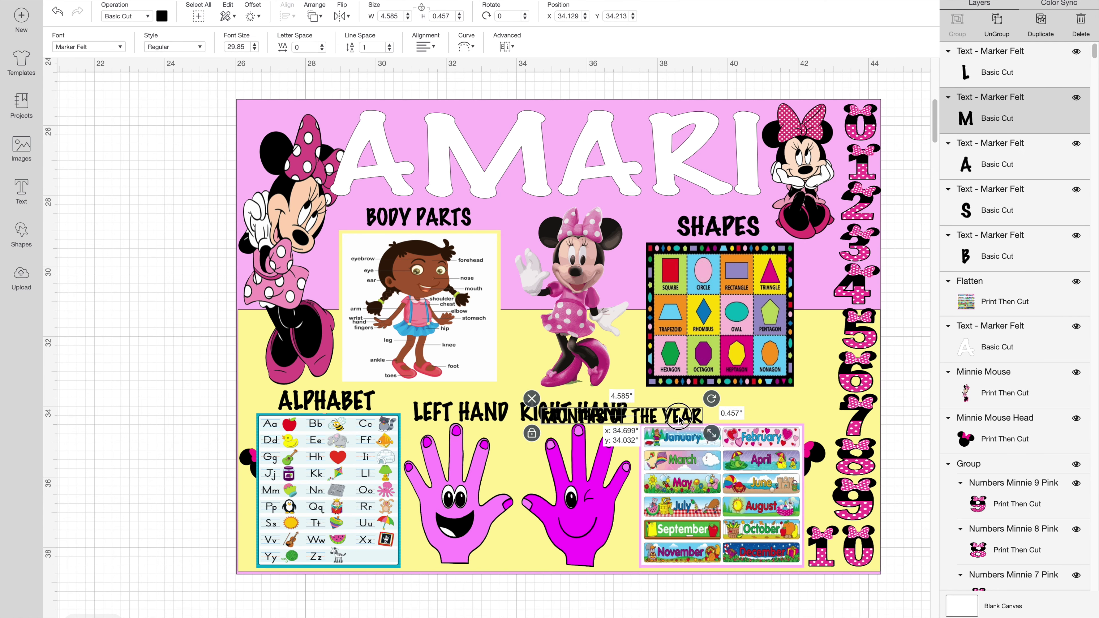
{"action": "left_click_drag", "start_coordinate": [597, 422], "coordinate": [721, 406]}
{"action": "left_click_drag", "start_coordinate": [806, 428], "coordinate": [769, 411]}
- Nudge the shapes chart and its label slightly upward, then deselect everything
{"action": "left_click_drag", "start_coordinate": [754, 340], "coordinate": [755, 337]}
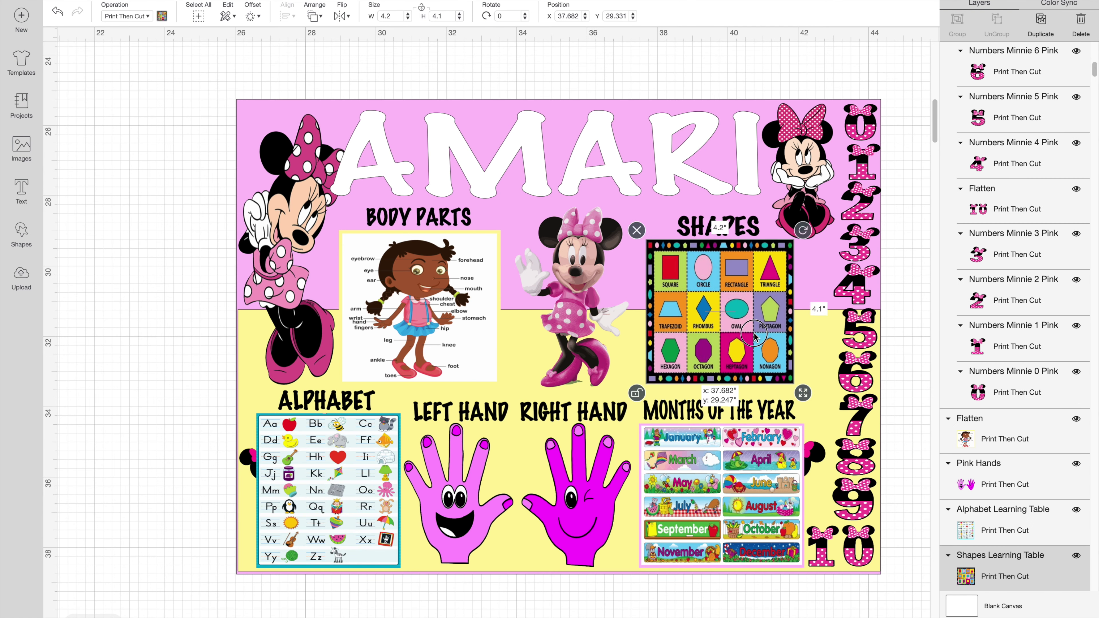
{"action": "left_click_drag", "start_coordinate": [743, 224], "coordinate": [743, 224]}
{"action": "left_click", "coordinate": [48, 277]}
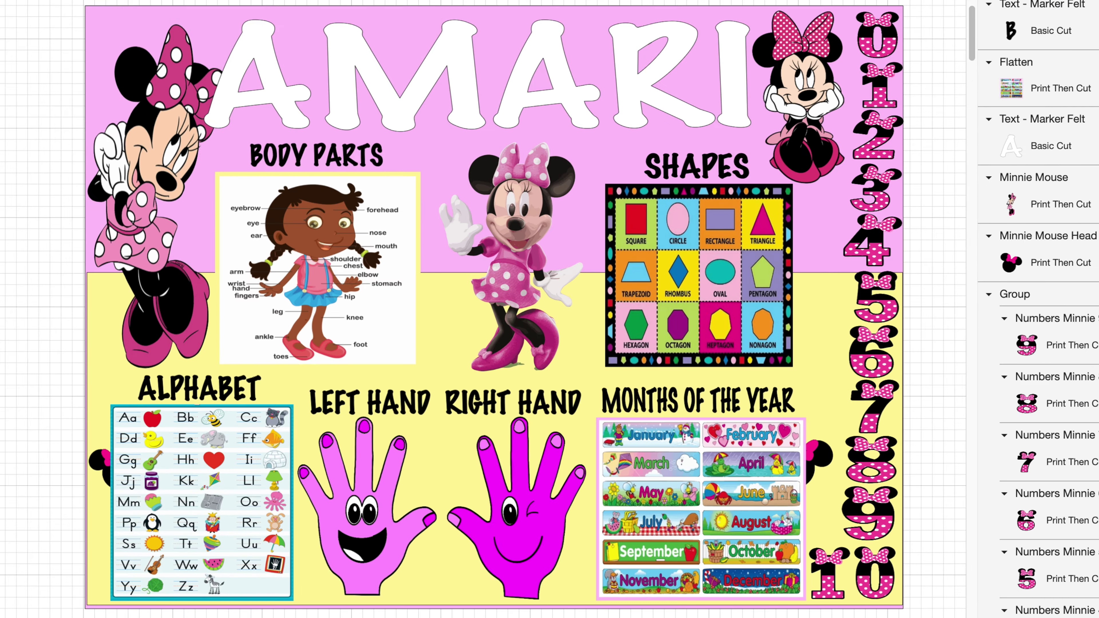